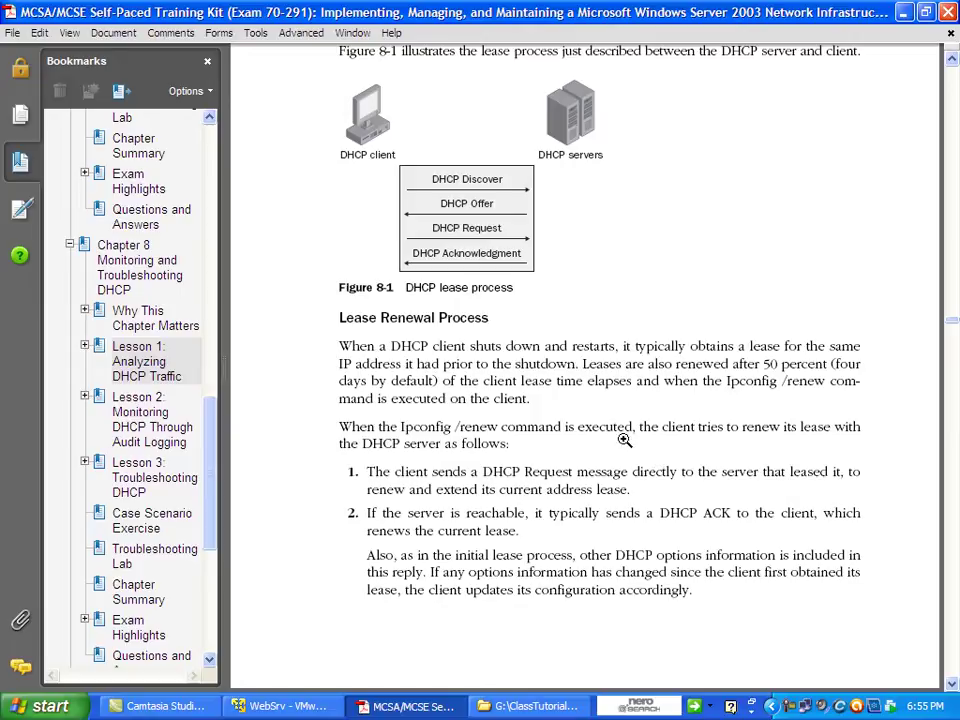
# Scroll the DHCP chapter to Table 8-1, then bring the locked WebSrv machine forward.
pyautogui.click(951, 685)
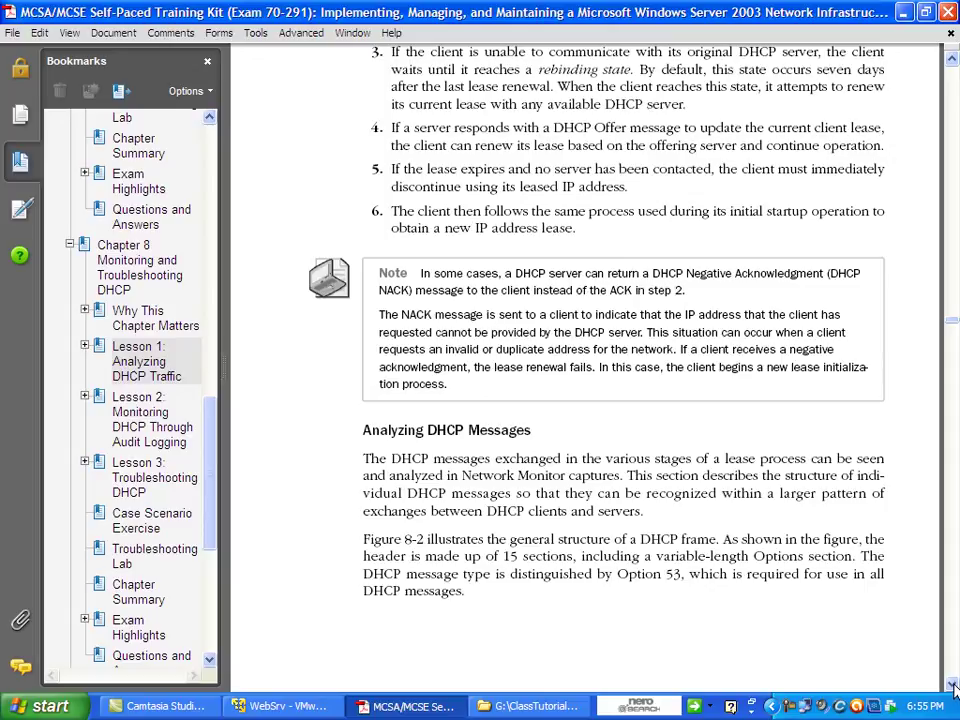
pyautogui.moveTo(951, 685); pyautogui.dragTo(951, 685)
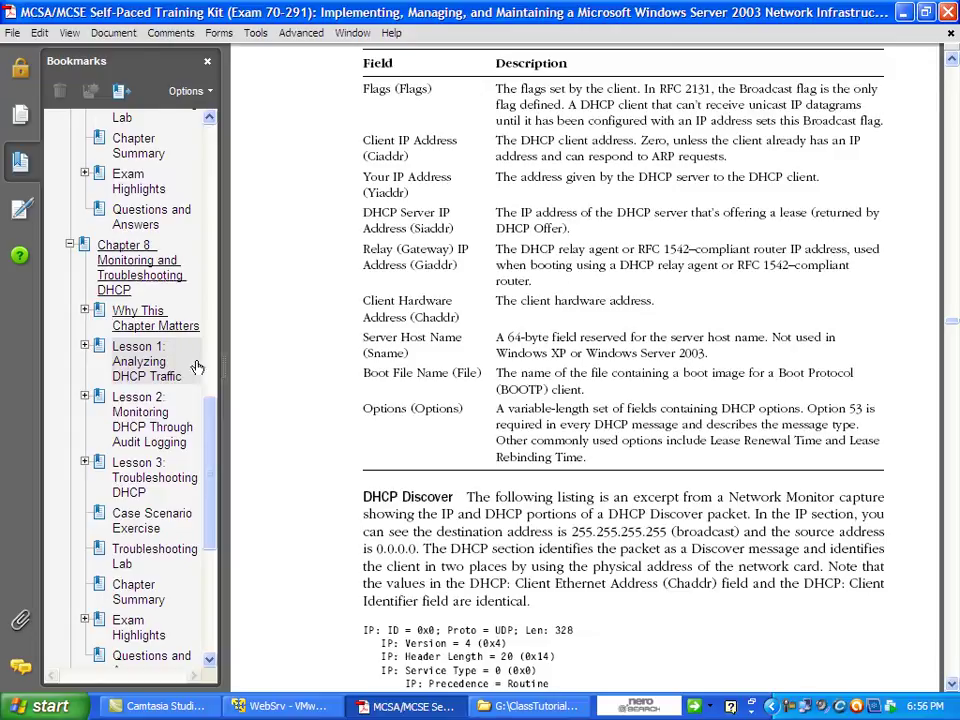
pyautogui.click(903, 13)
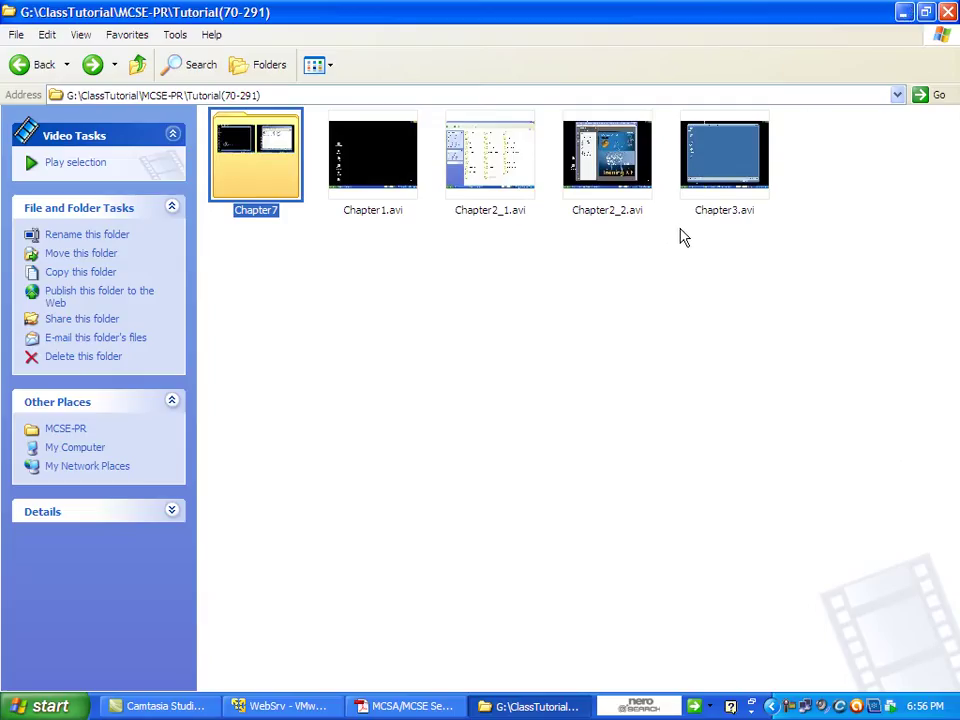
pyautogui.click(903, 13)
pyautogui.click(741, 174)
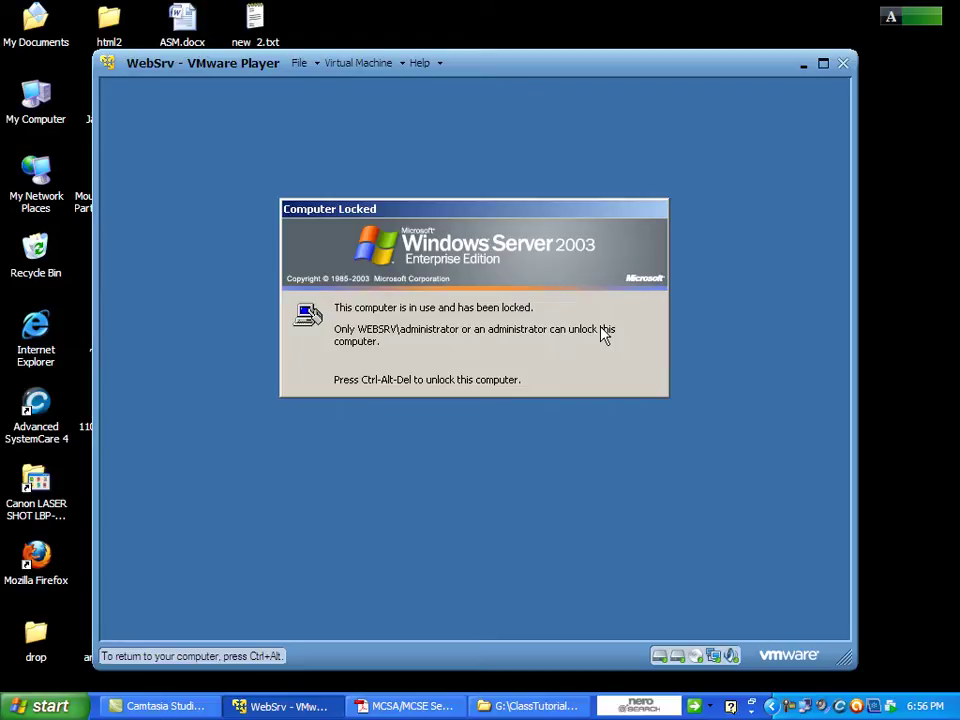
# Unlock WebSrv with Ctrl+Alt+Insert and the administrator password.
pyautogui.press('ctrl+alt+Insert')
pyautogui.write('P@ssword123')
pyautogui.press('Return')
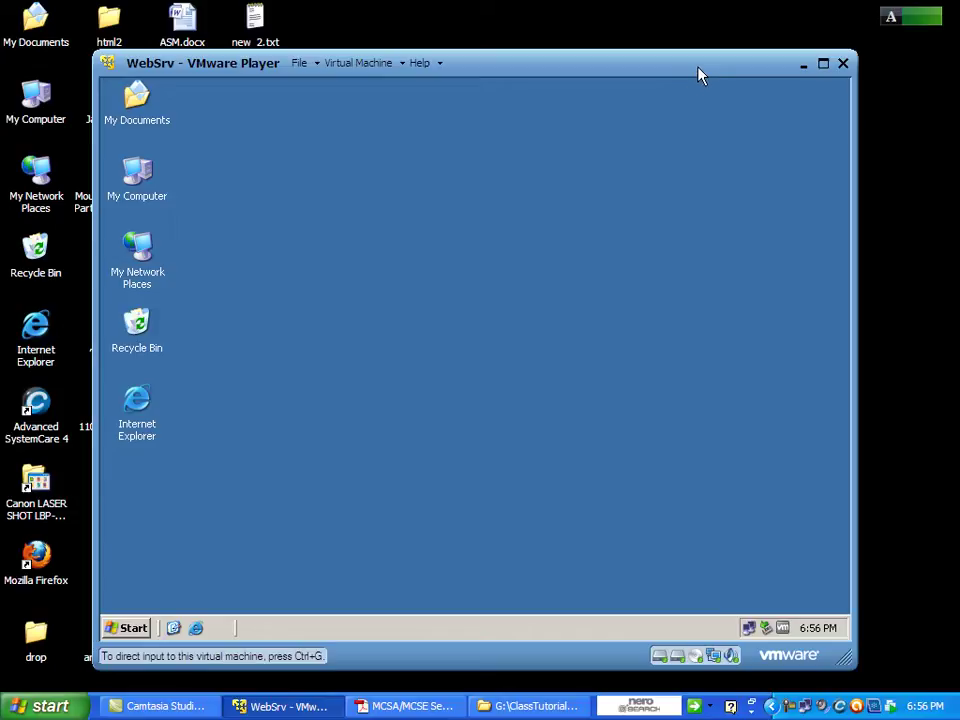
pyautogui.moveTo(700, 76); pyautogui.dragTo(781, 75)
pyautogui.moveTo(600, 161); pyautogui.dragTo(225, 510)
pyautogui.rightClick(225, 510)
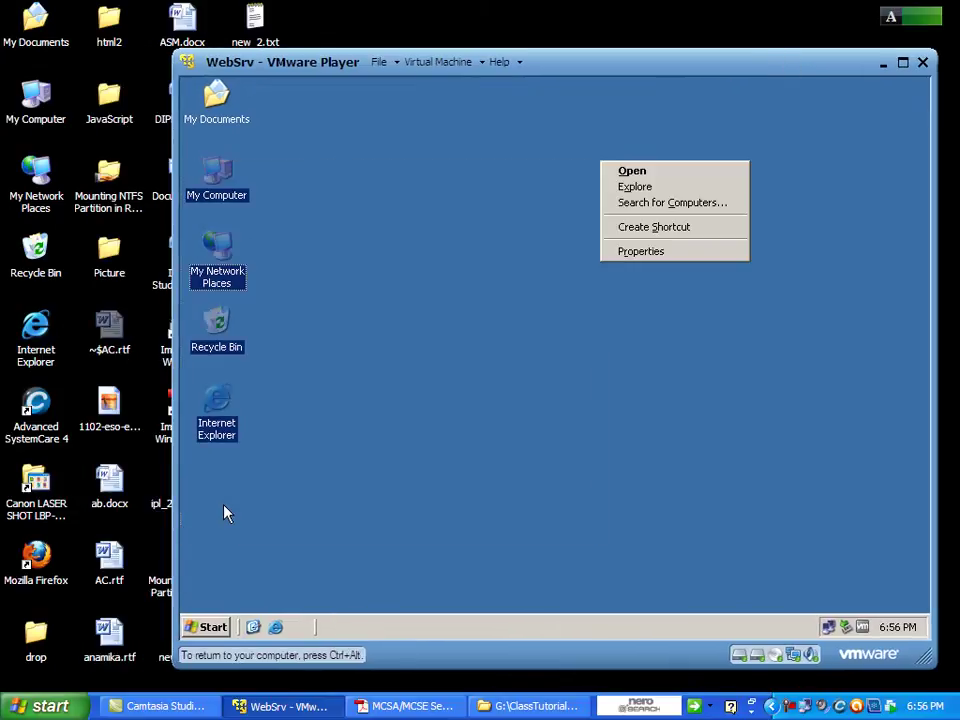
pyautogui.press('Escape')
# Set the screen saver wait to 150 minutes with resume password protection turned off.
pyautogui.rightClick(294, 447)
pyautogui.rightClick(462, 353)
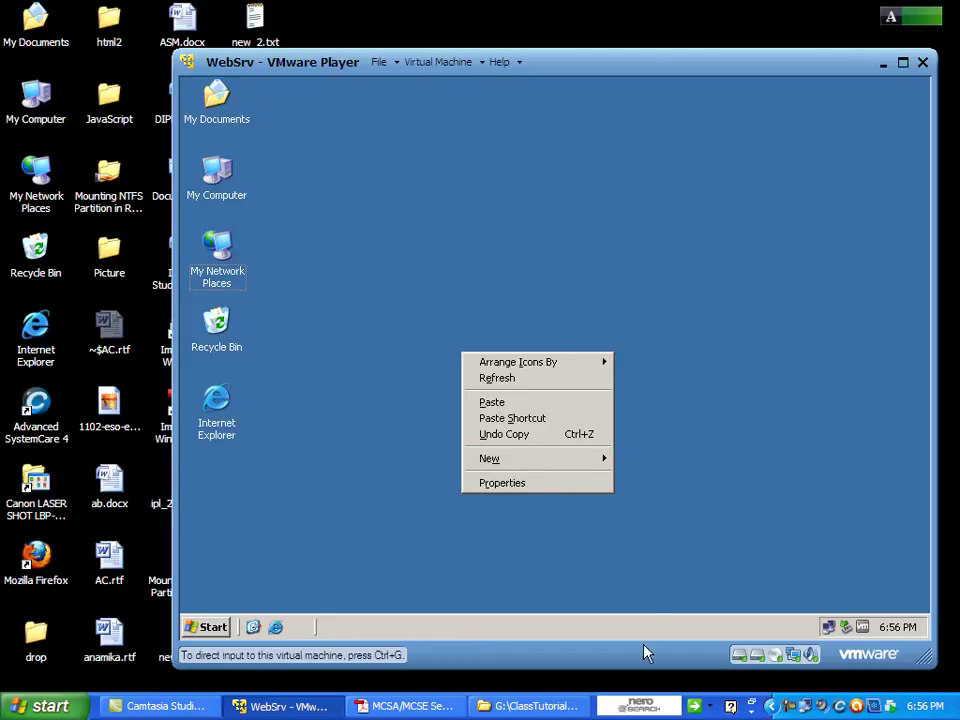
pyautogui.click(502, 483)
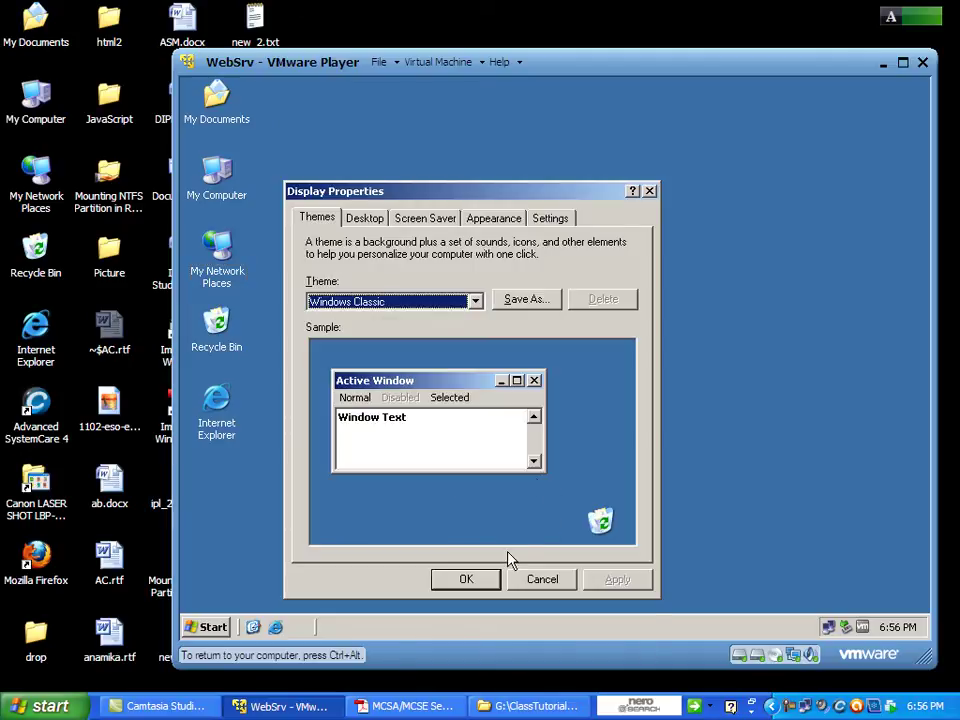
pyautogui.click(563, 219)
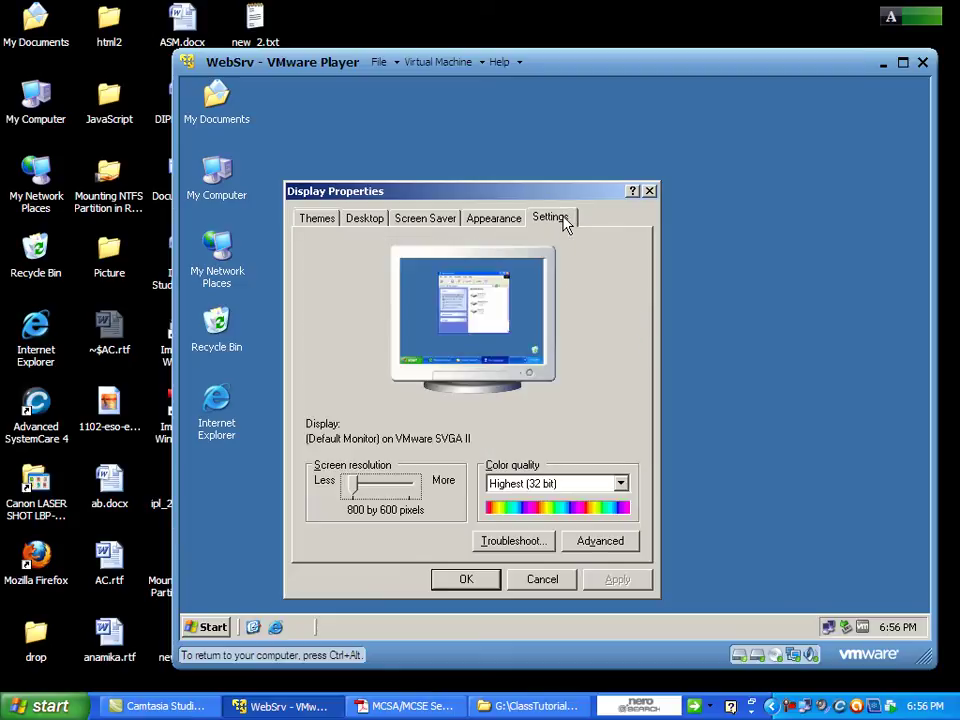
pyautogui.click(377, 225)
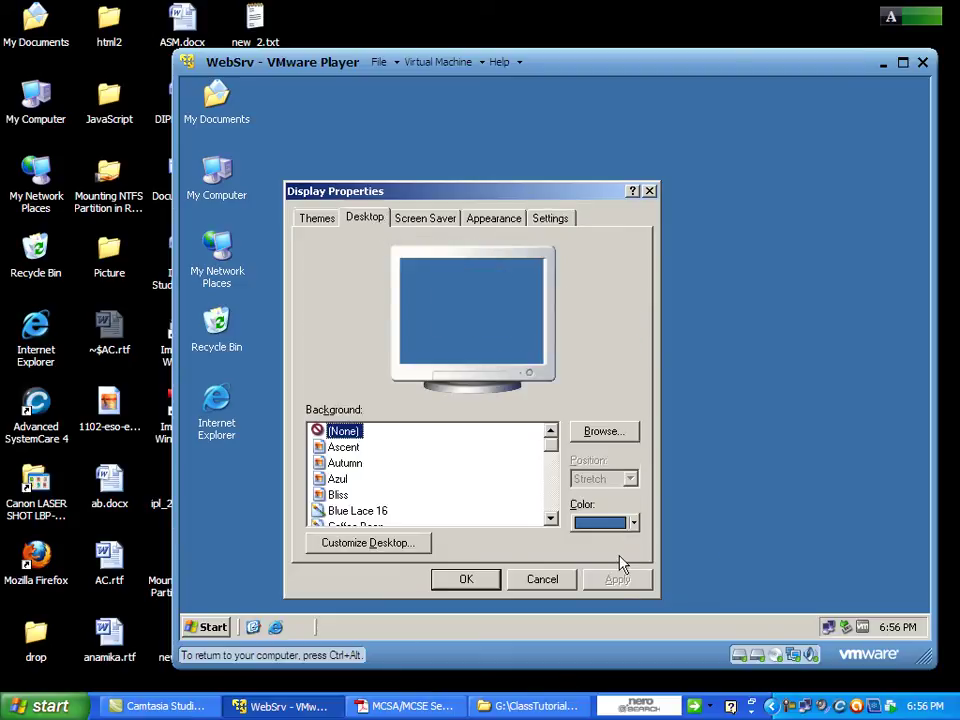
pyautogui.click(412, 220)
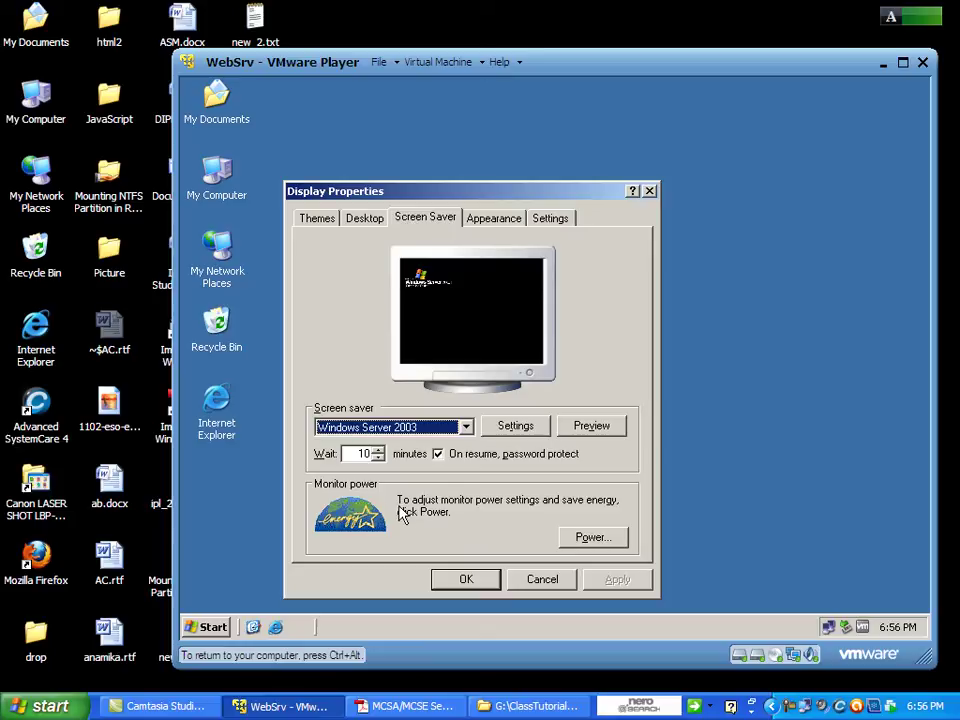
pyautogui.click(438, 454)
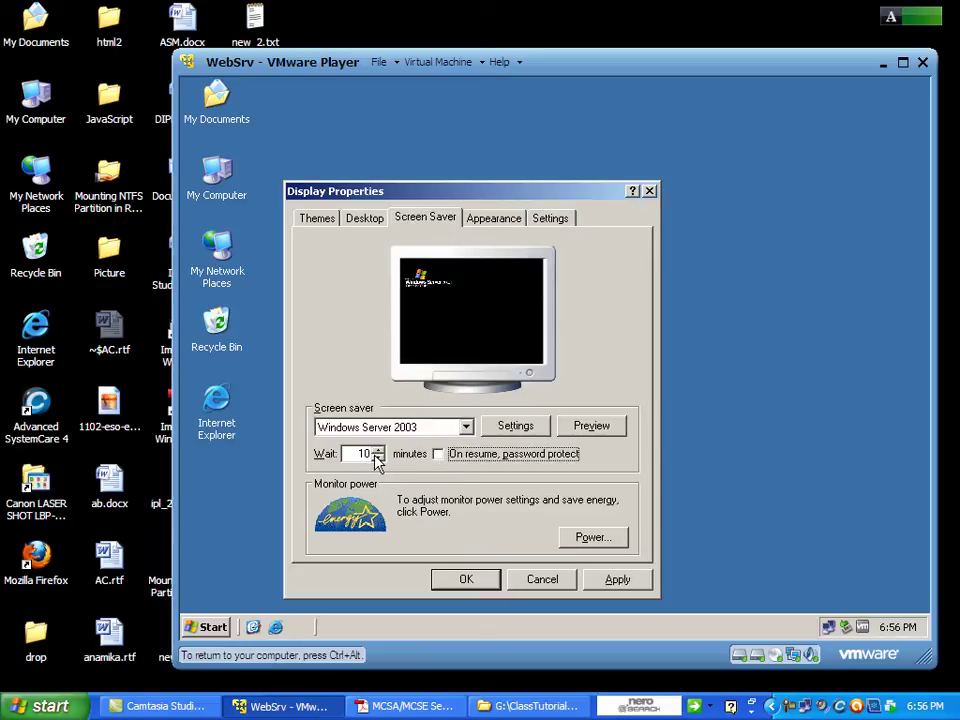
pyautogui.moveTo(377, 451); pyautogui.dragTo(377, 454)
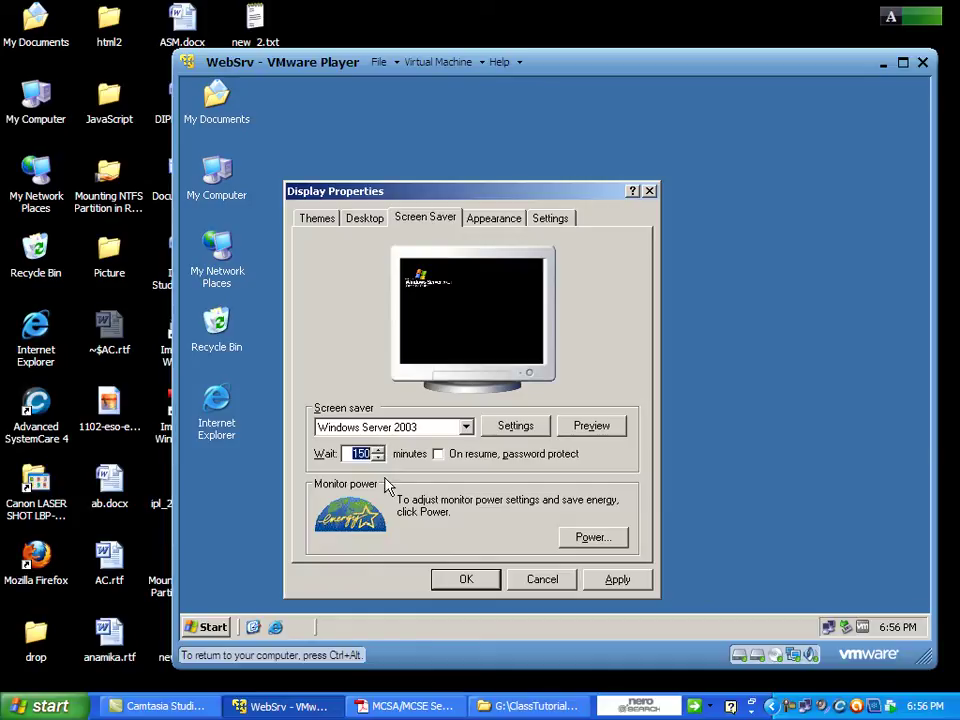
pyautogui.click(462, 580)
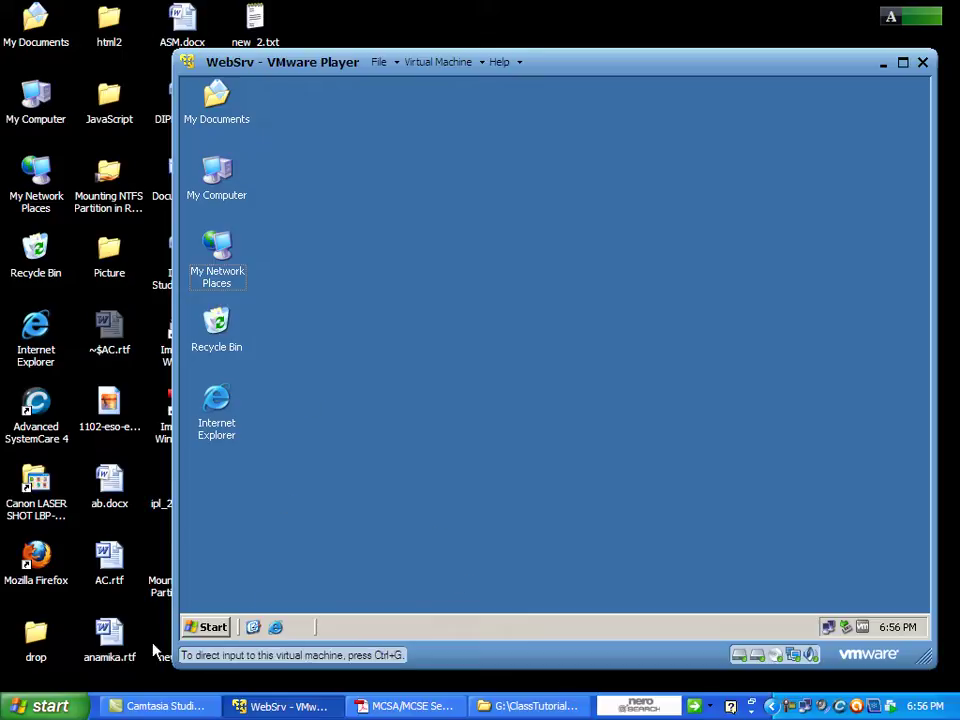
# Launch a second VMware Player from the Start menu and resume the TerminalServer machine.
pyautogui.click(48, 697)
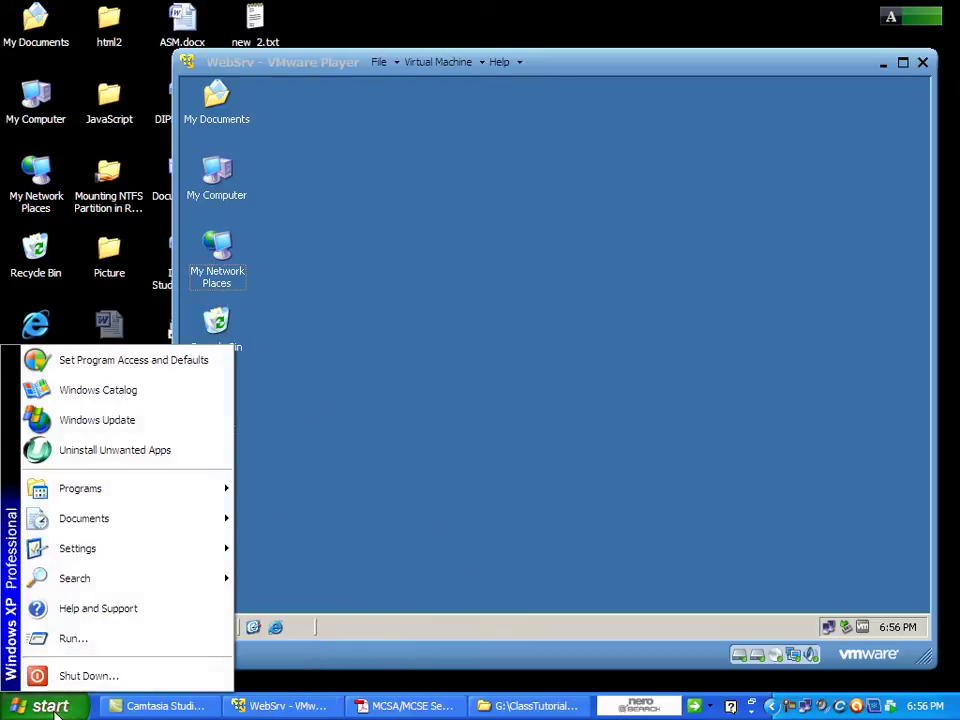
pyautogui.moveTo(163, 500)
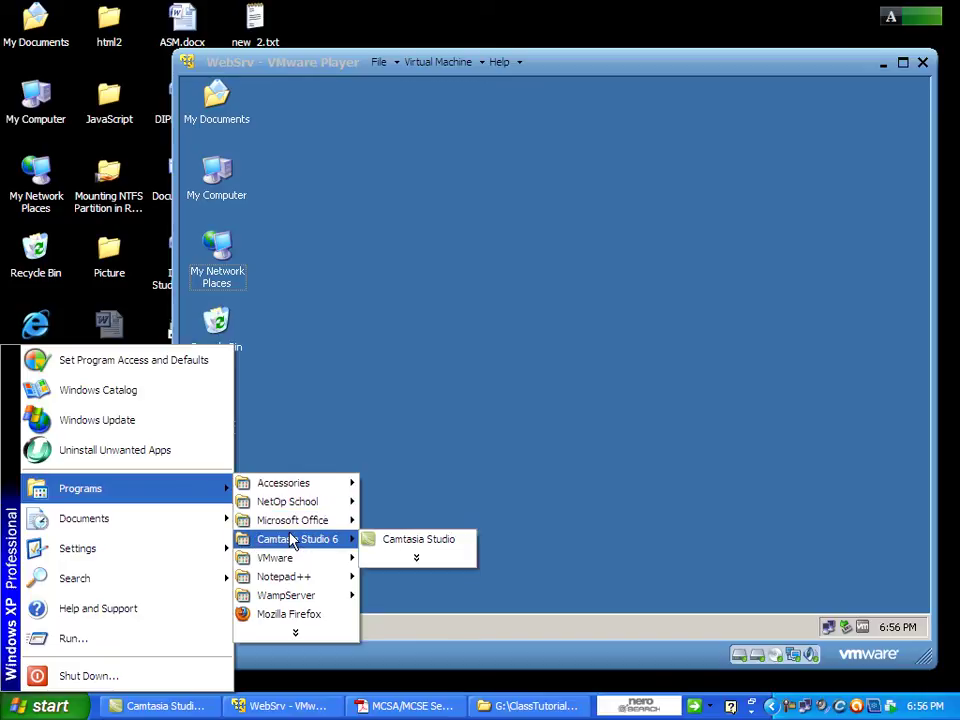
pyautogui.moveTo(336, 525)
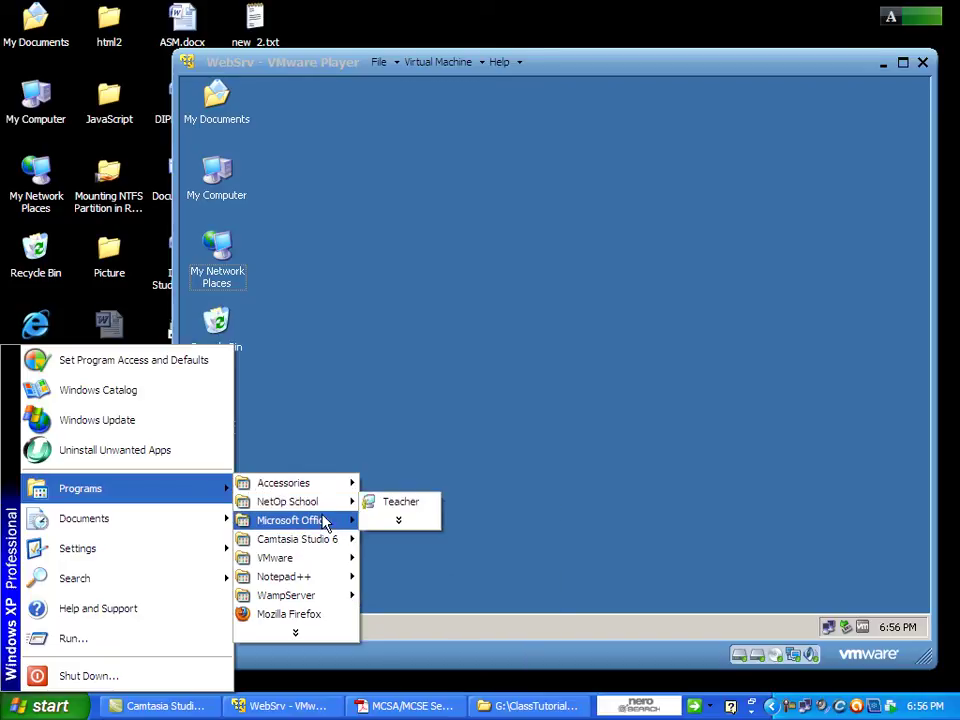
pyautogui.moveTo(334, 565)
pyautogui.click(390, 560)
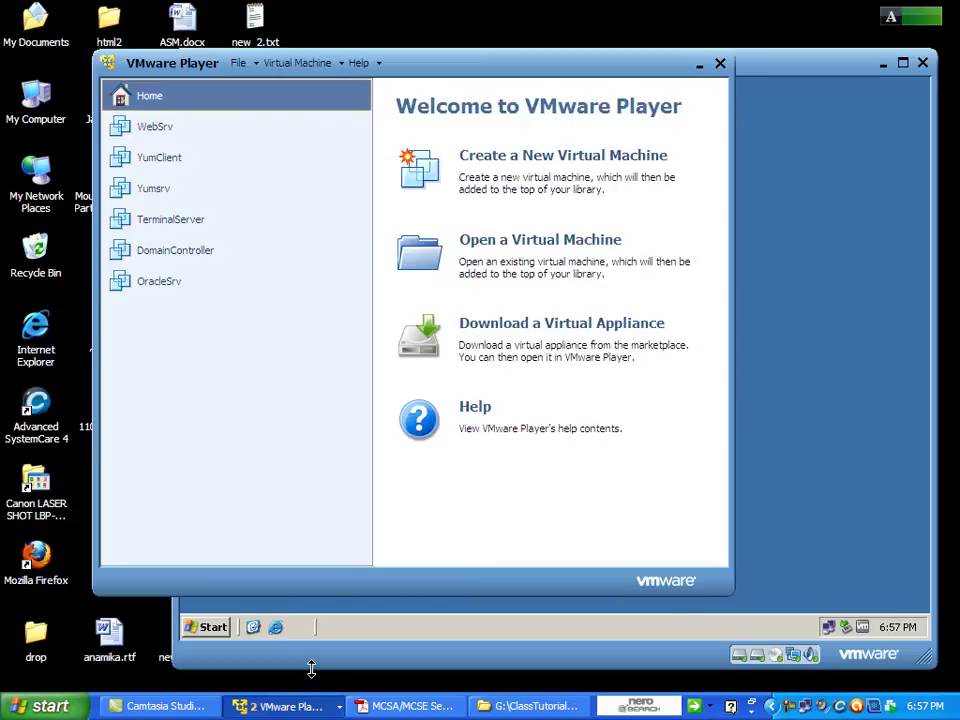
pyautogui.doubleClick(135, 228)
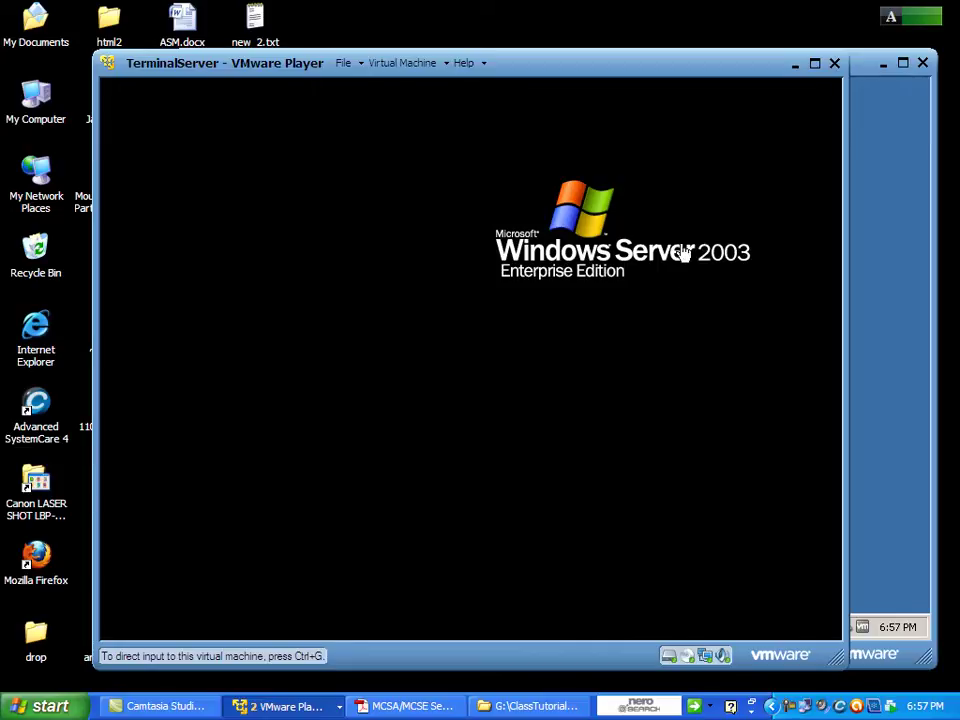
# On WebSrv, launch Network Monitor and start a capture, then bring TerminalServer forward.
pyautogui.click(886, 170)
pyautogui.click(253, 92)
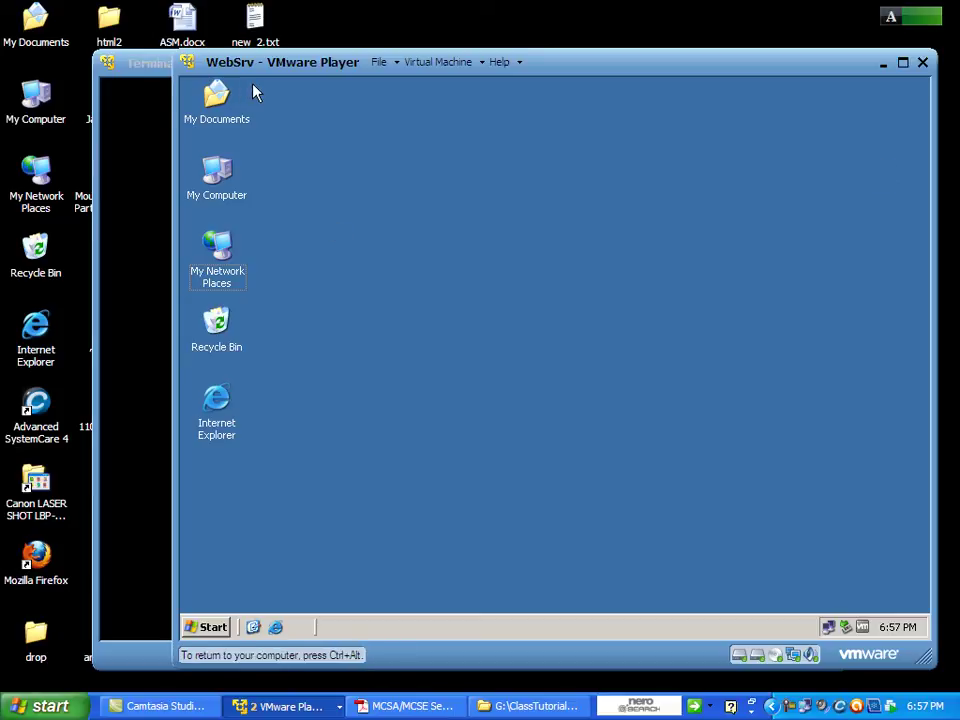
pyautogui.hotkey('ctrl', 'alt')
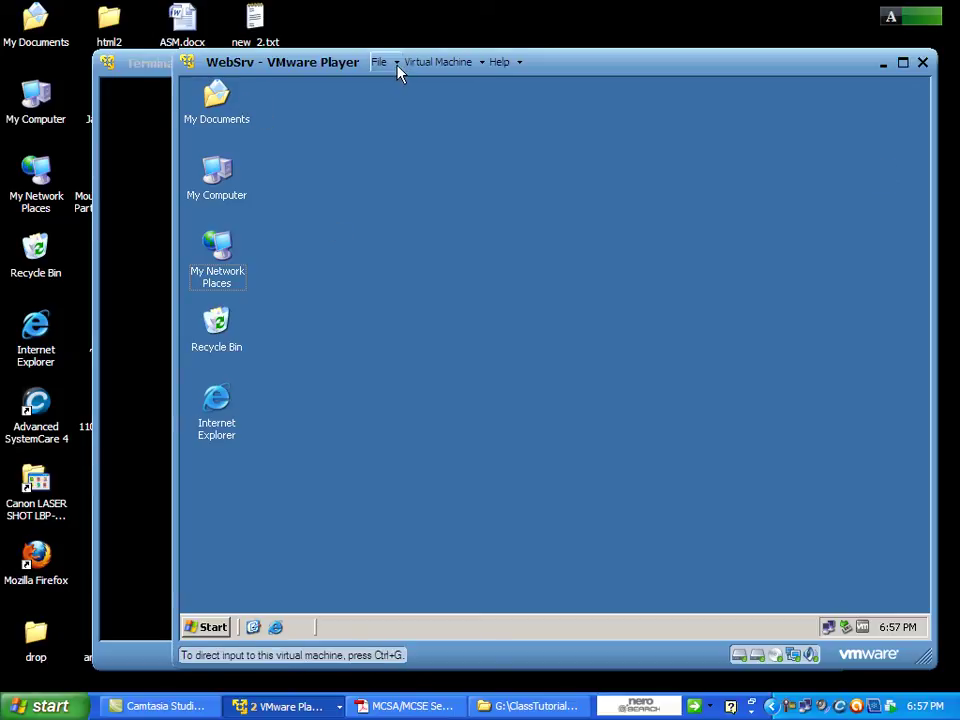
pyautogui.click(255, 118)
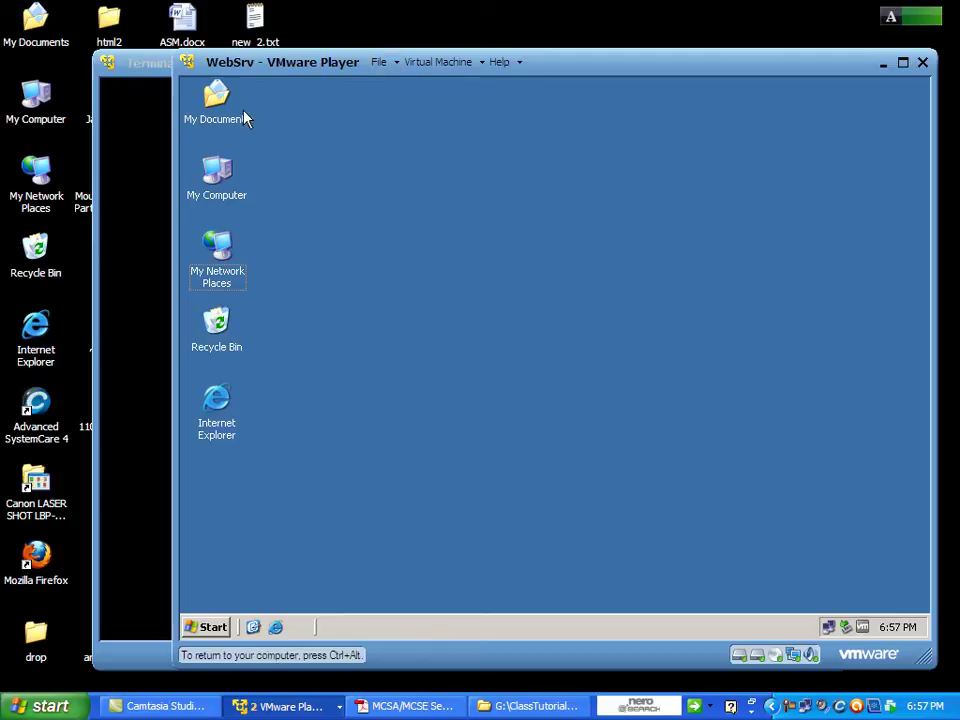
pyautogui.click(214, 628)
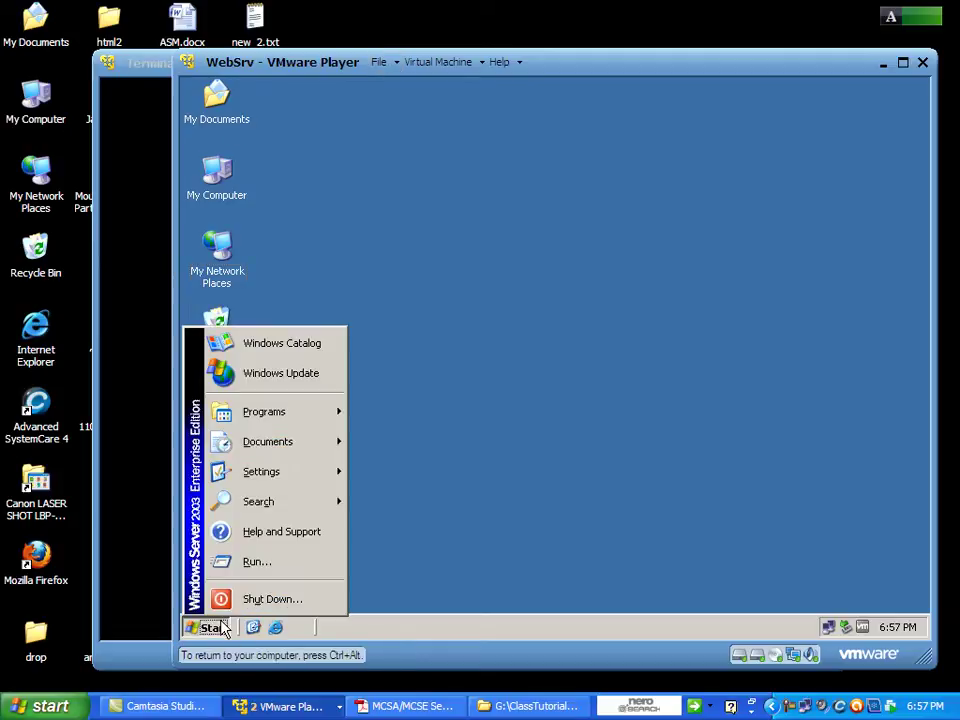
pyautogui.moveTo(325, 415)
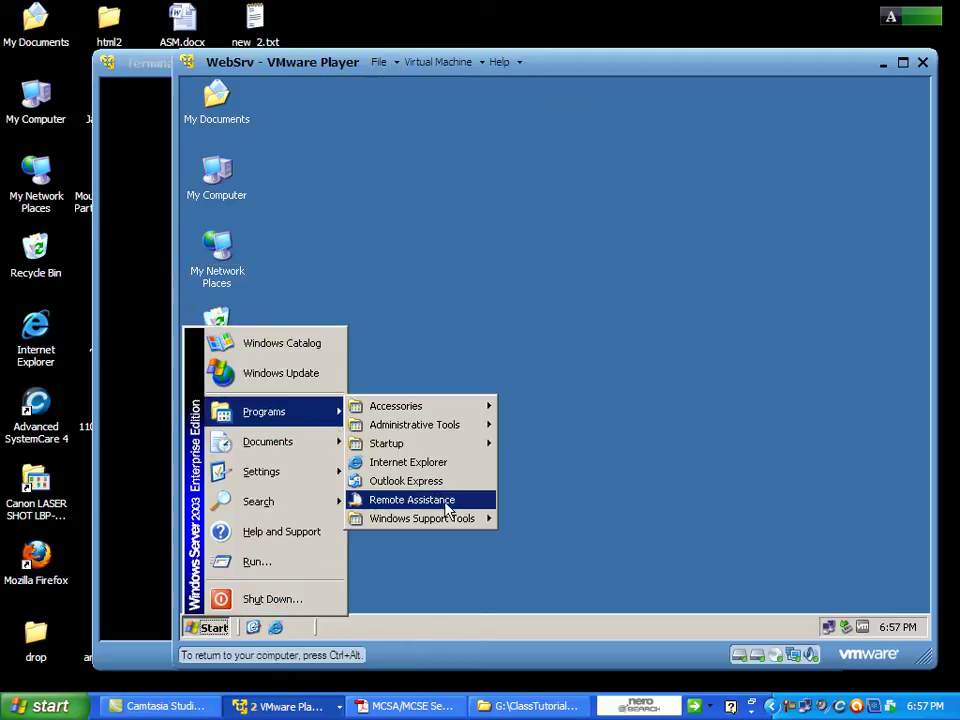
pyautogui.moveTo(480, 425)
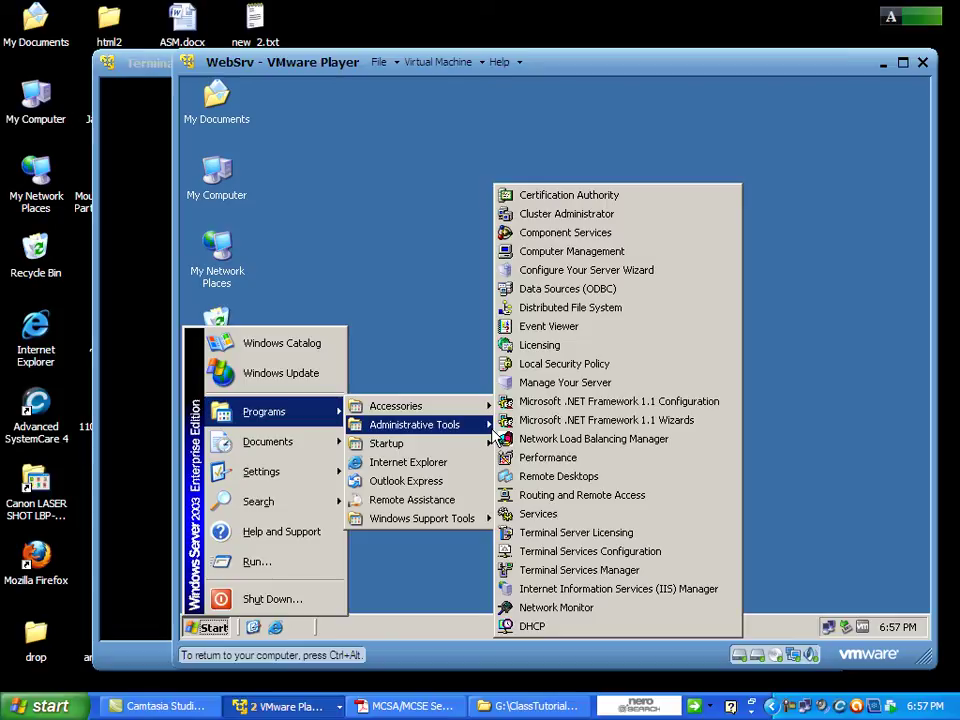
pyautogui.click(556, 608)
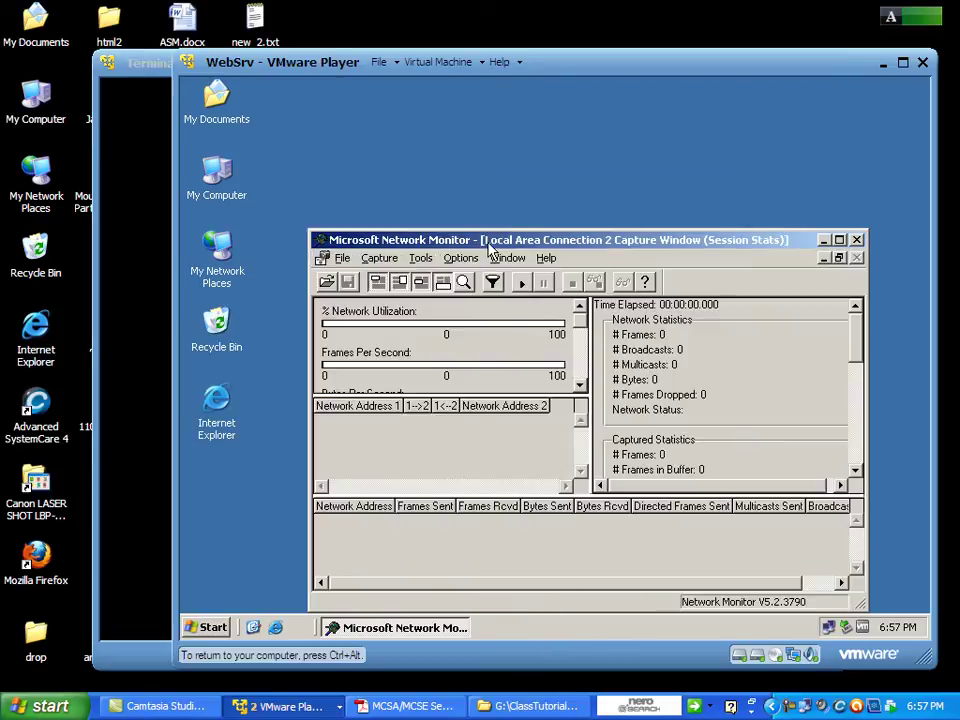
pyautogui.click(380, 258)
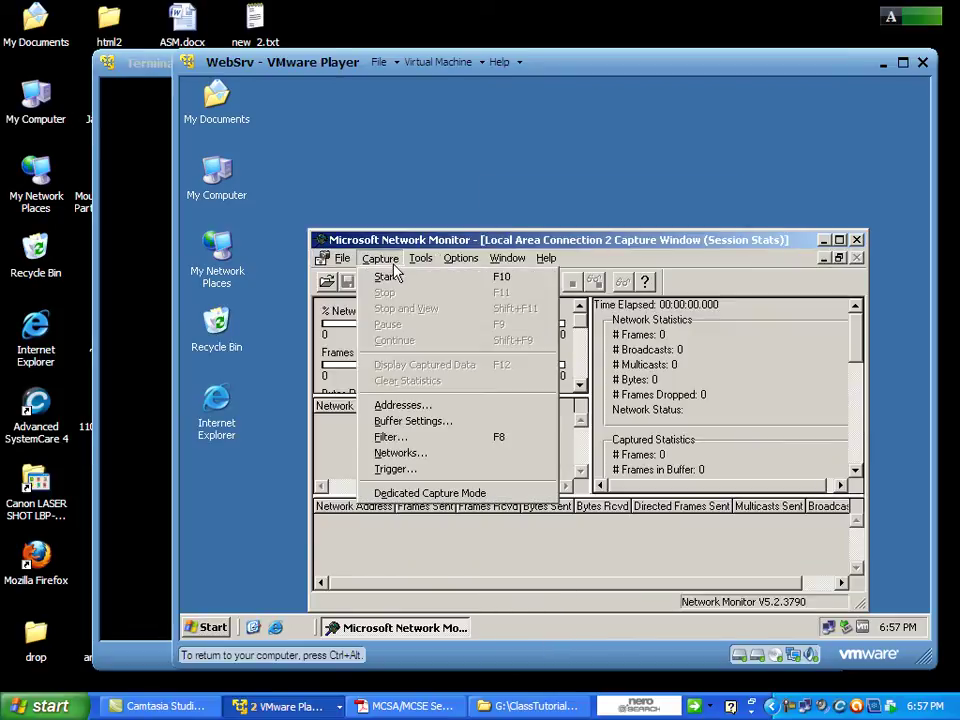
pyautogui.click(393, 276)
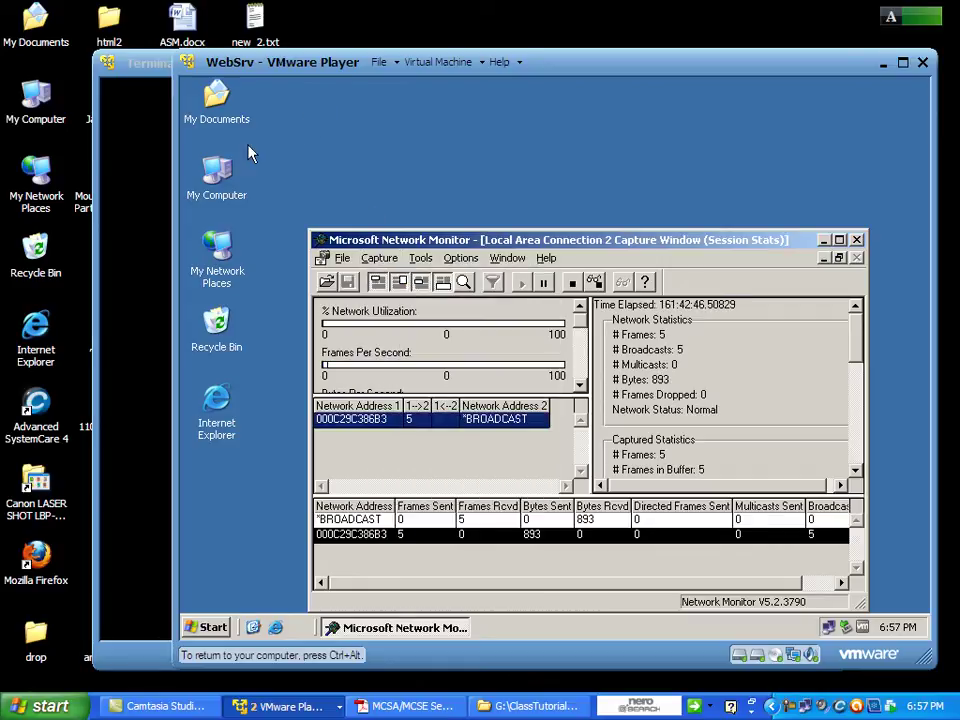
pyautogui.click(122, 180)
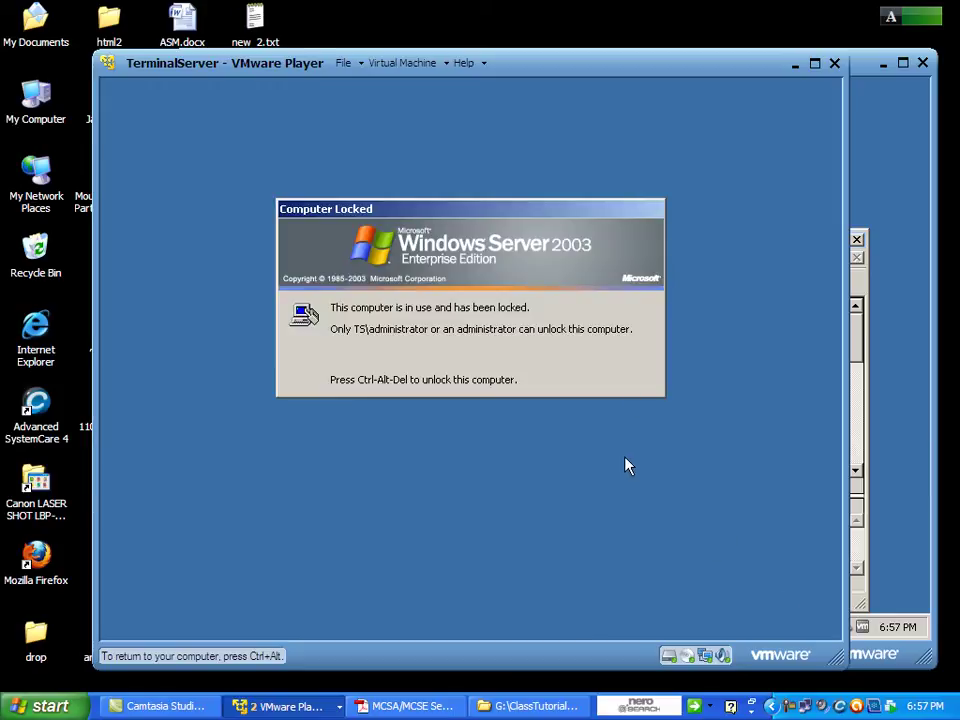
# Unlock TerminalServer with the administrator password and close the leftover command prompt.
pyautogui.press('ctrl+alt+Insert')
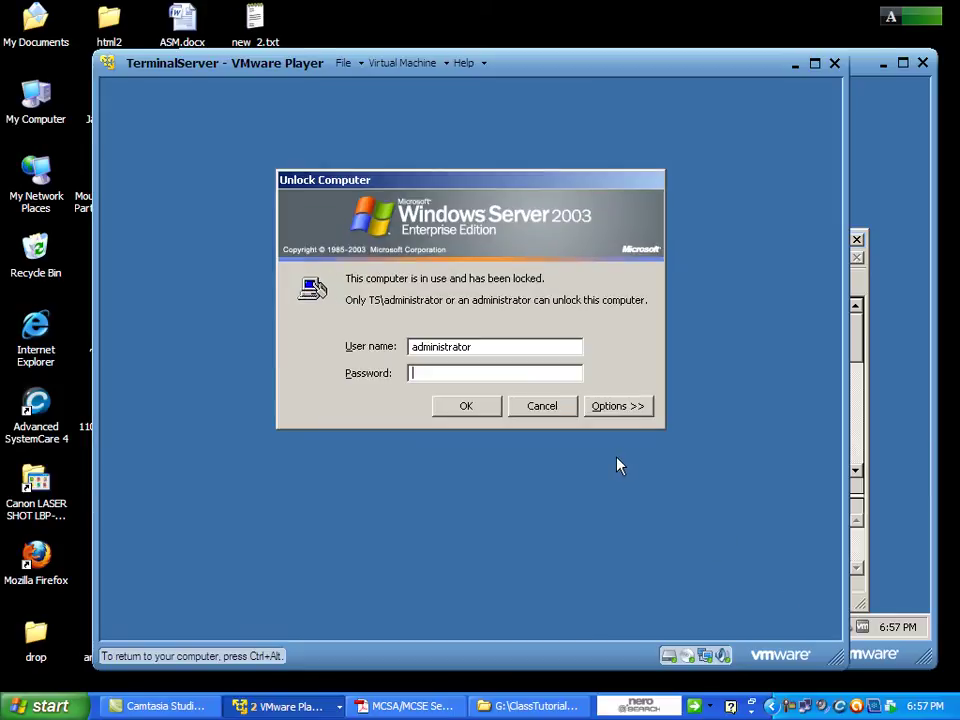
pyautogui.write('Pssword1')
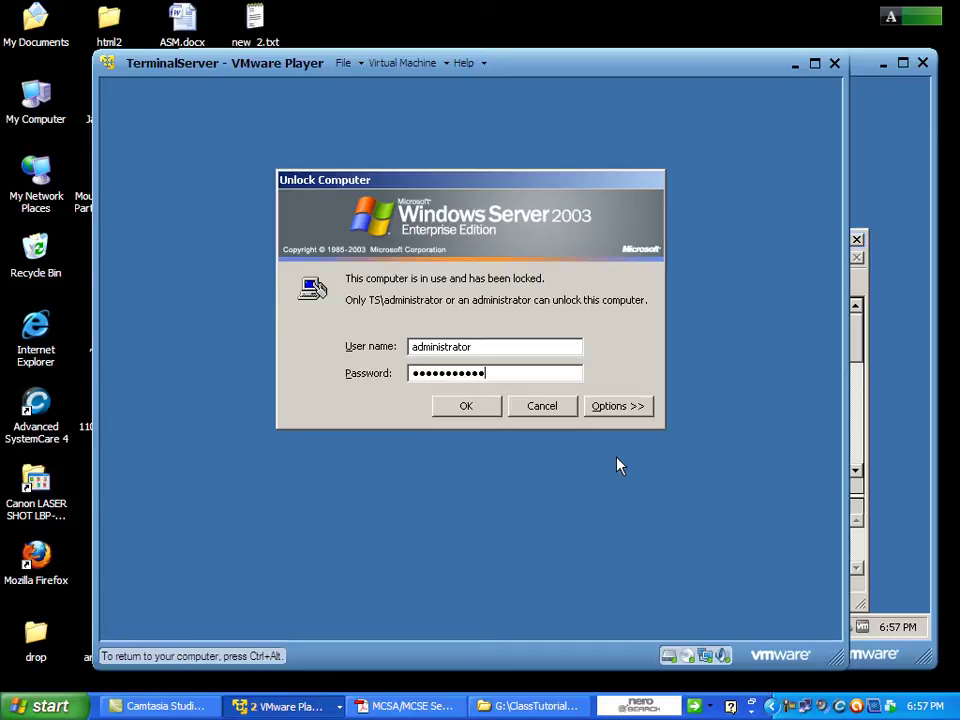
pyautogui.press('Return')
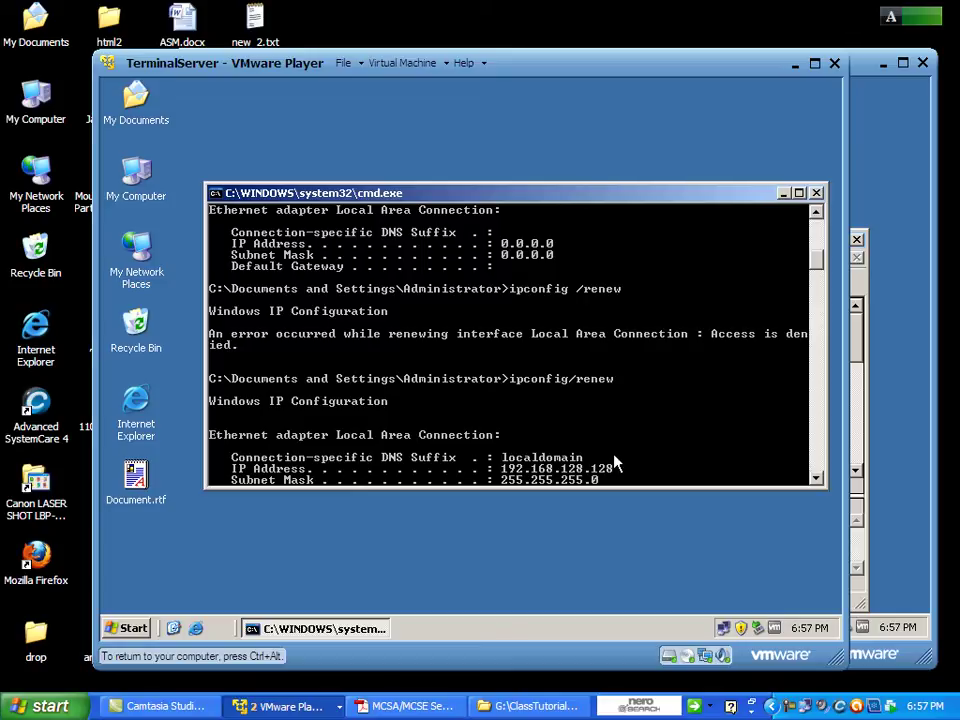
pyautogui.click(815, 193)
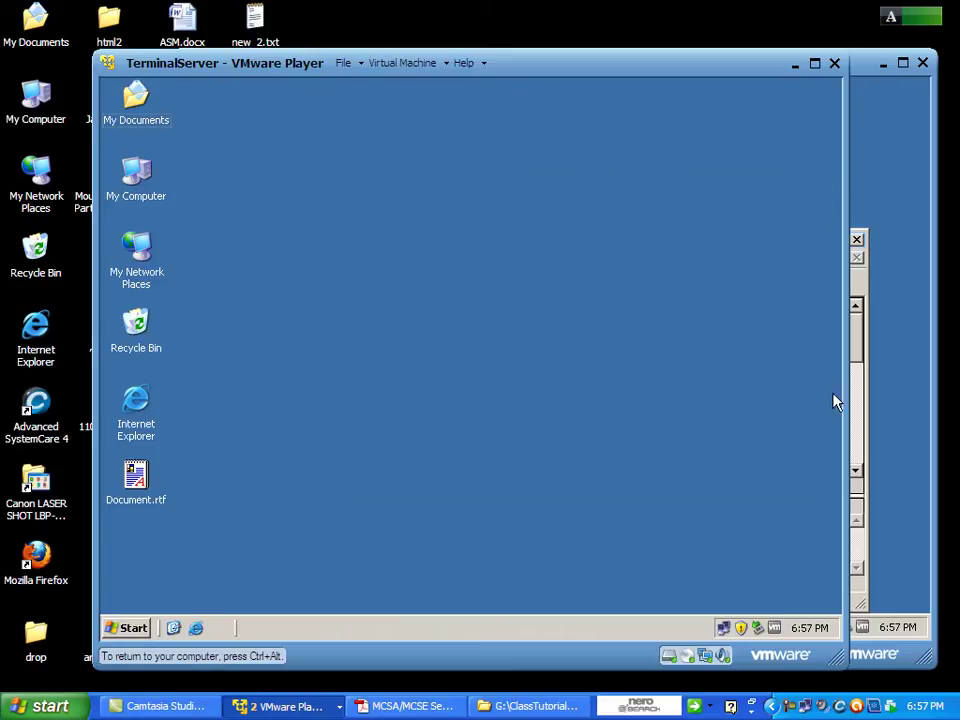
pyautogui.doubleClick(722, 627)
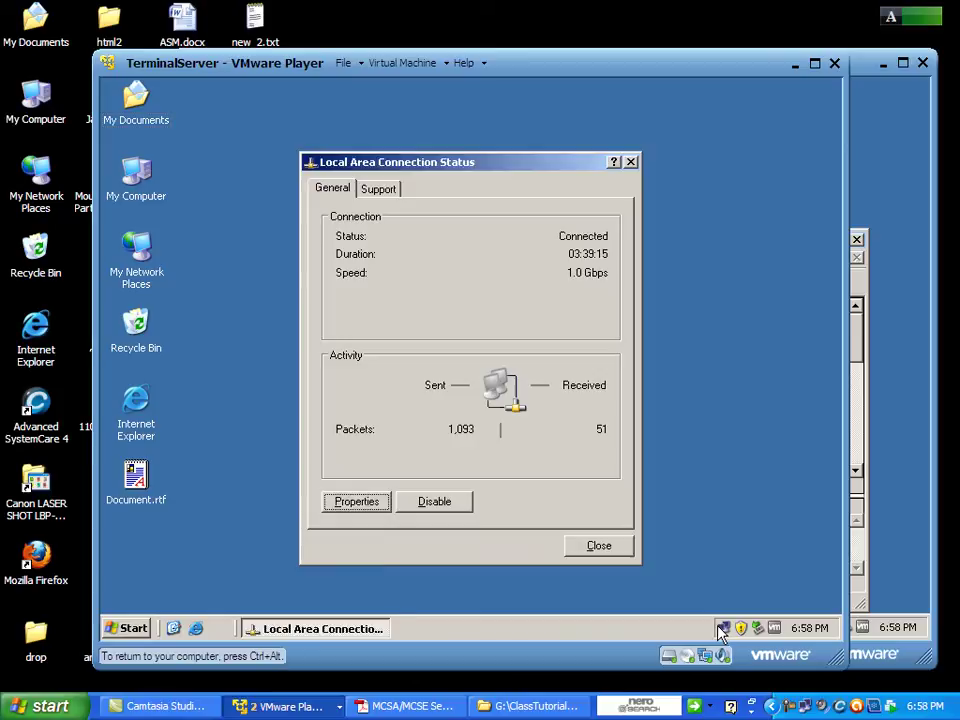
pyautogui.click(362, 503)
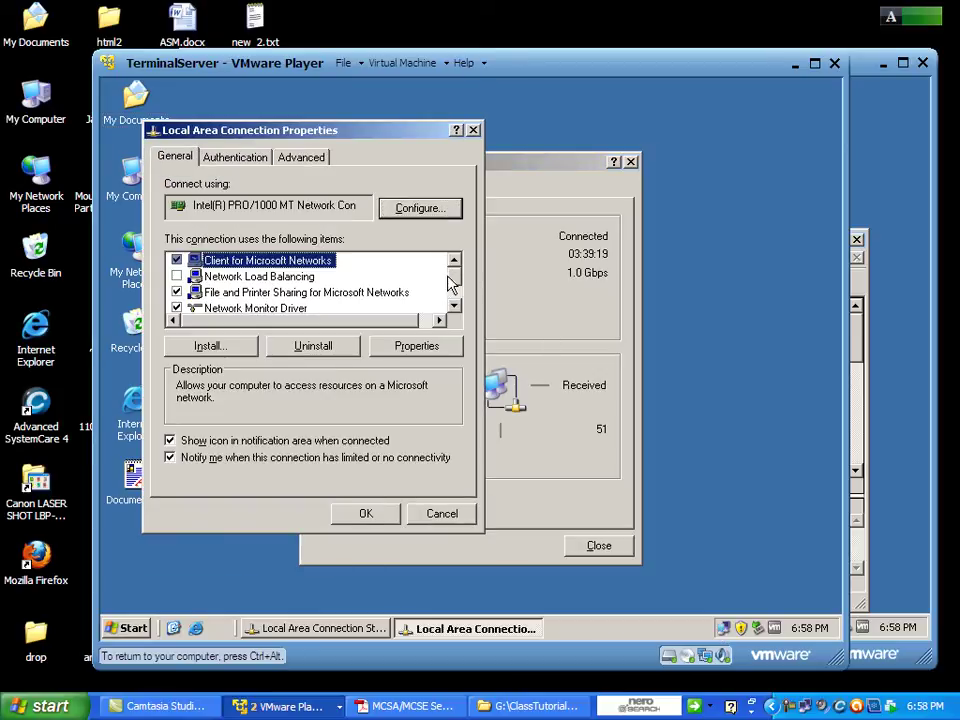
pyautogui.scroll(-1, 454, 279)
pyautogui.doubleClick(322, 293)
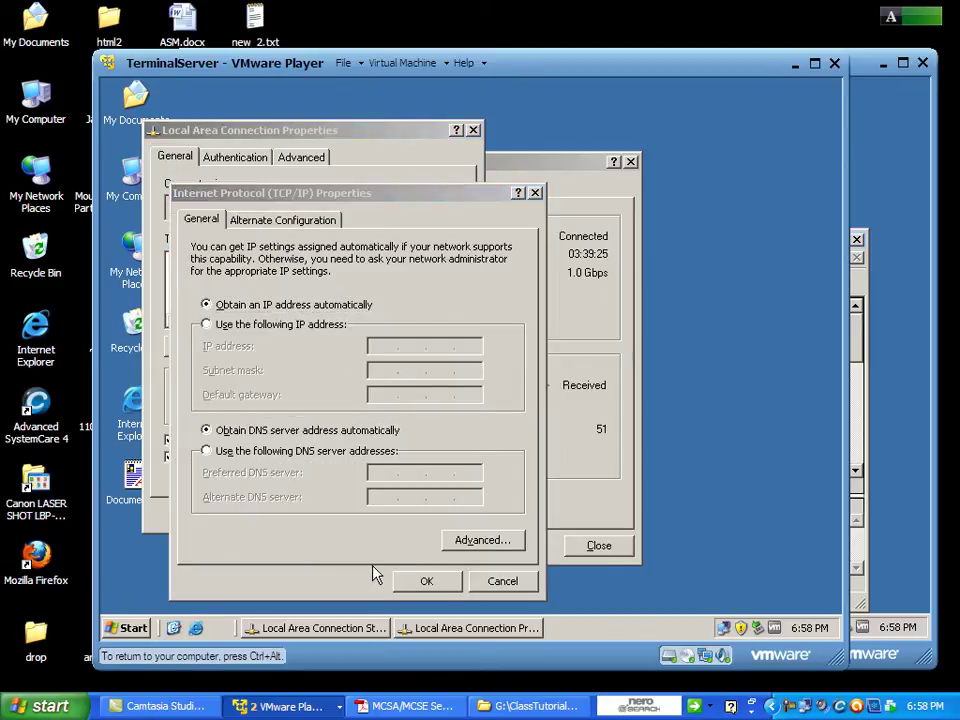
pyautogui.click(426, 581)
pyautogui.click(368, 514)
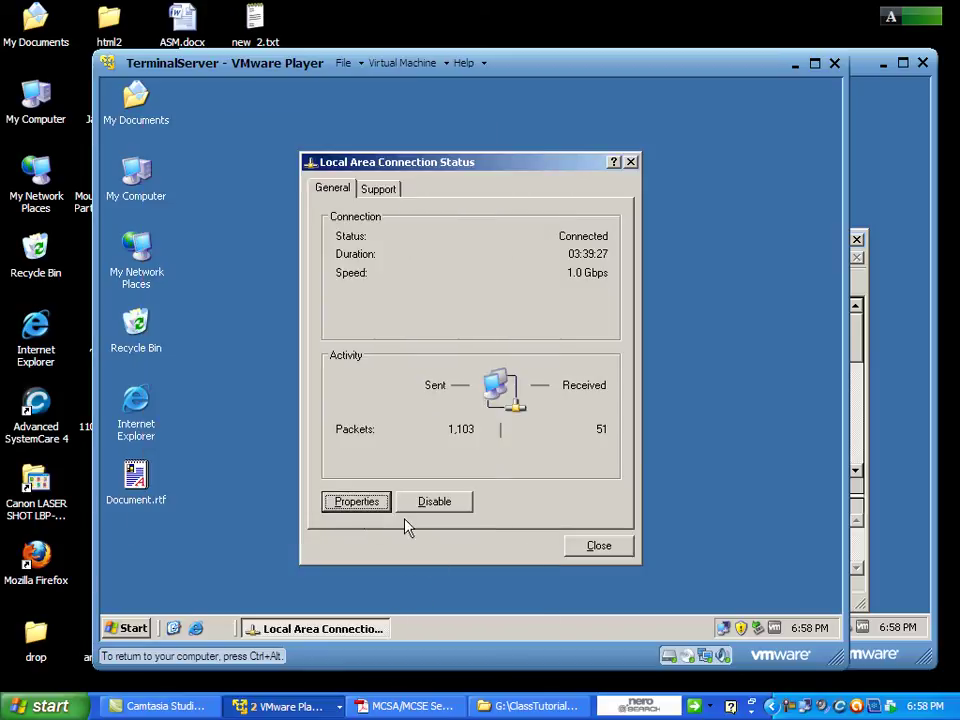
pyautogui.click(600, 546)
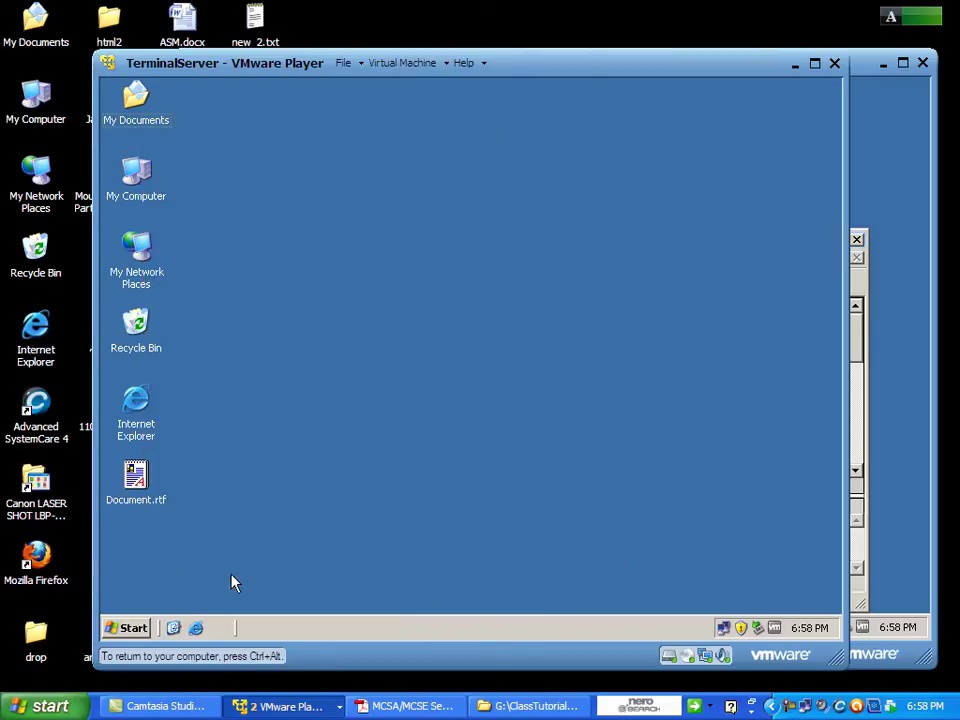
# Refresh the TerminalServer desktop and open a command prompt through Start > Run.
pyautogui.rightClick(197, 459)
pyautogui.click(231, 479)
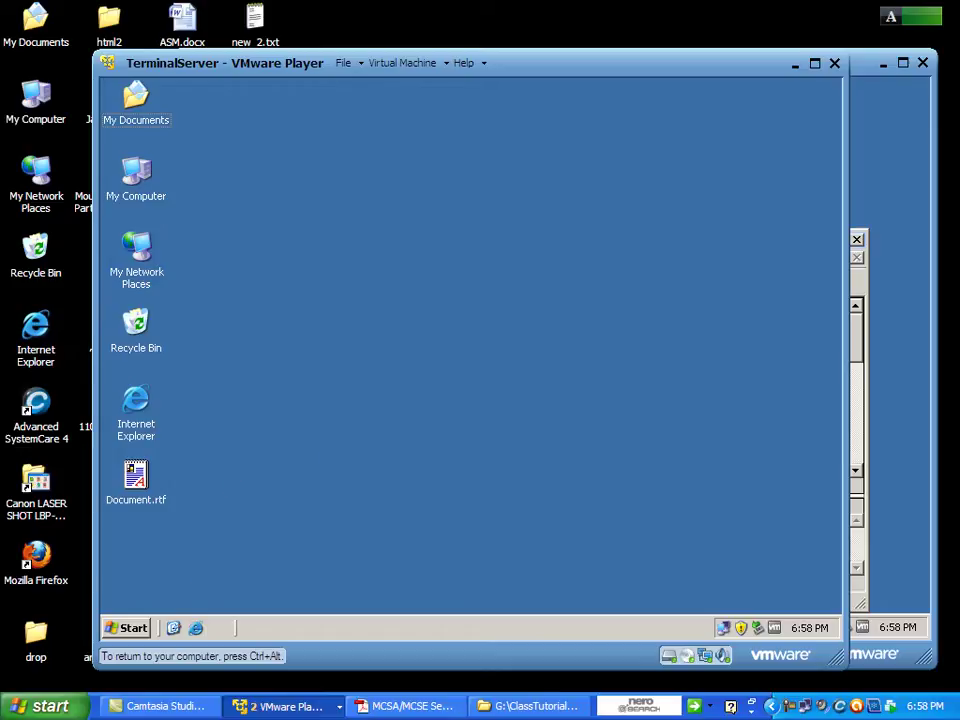
pyautogui.rightClick(254, 451)
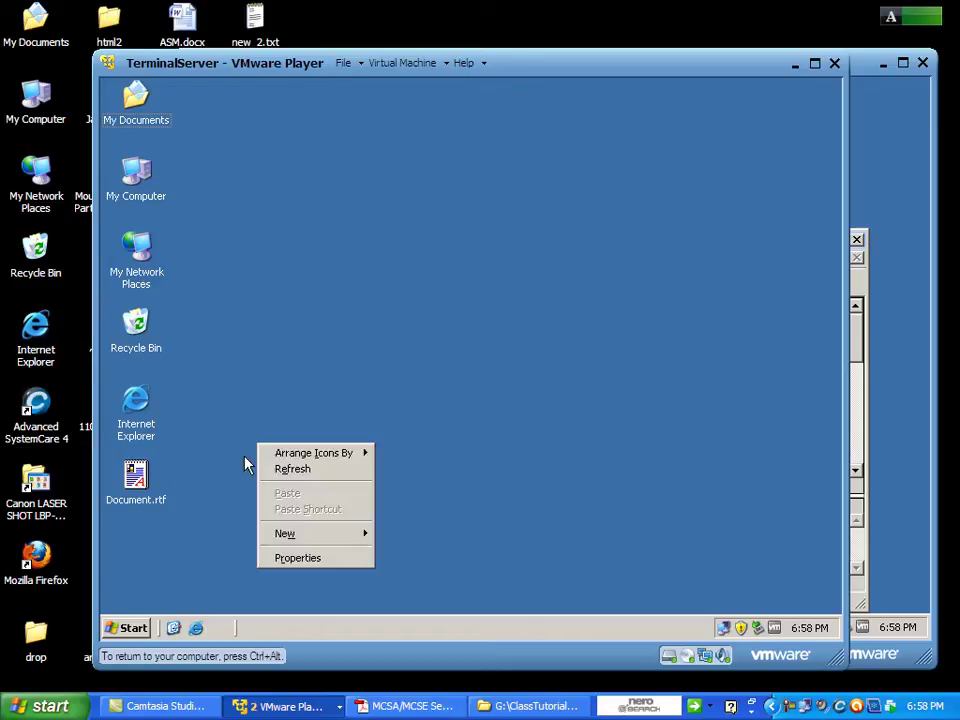
pyautogui.click(130, 627)
pyautogui.click(195, 562)
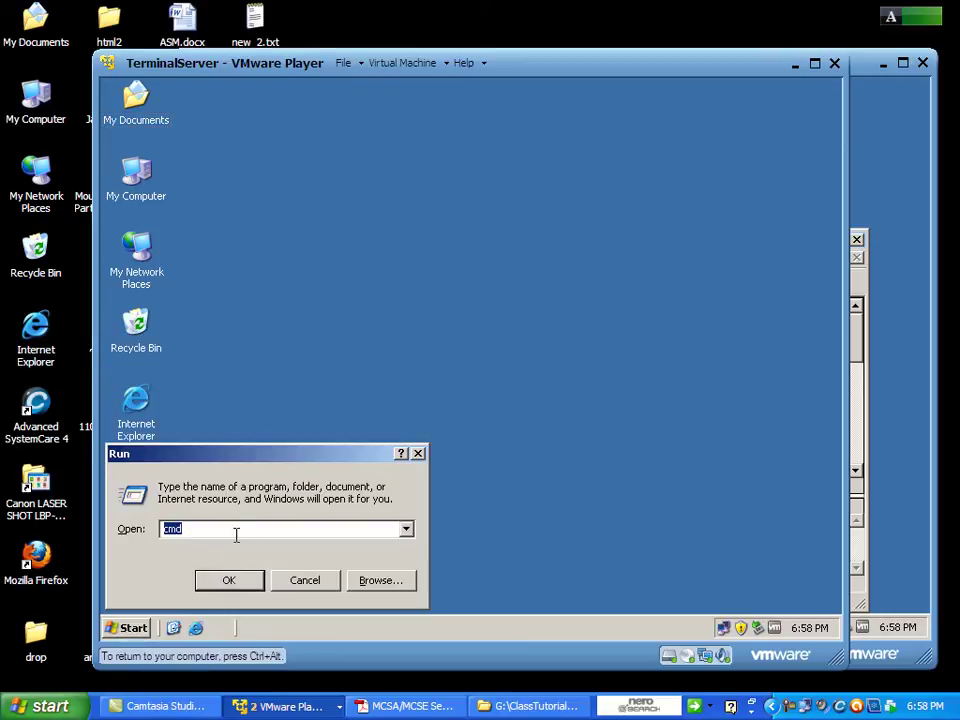
pyautogui.click(228, 588)
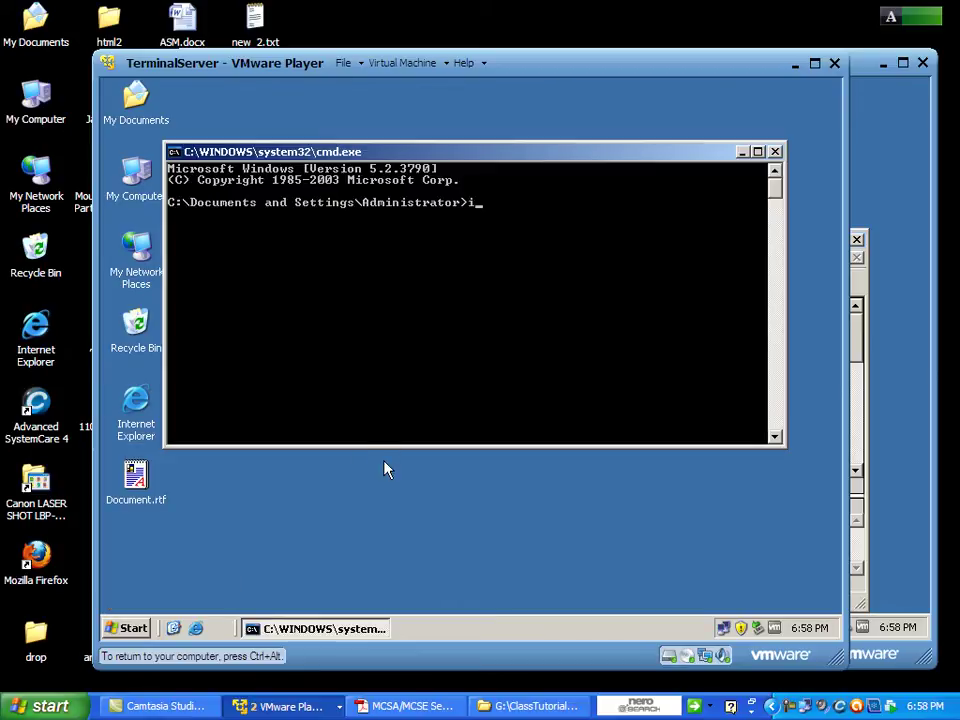
# Run ipconfig /renew, which times out unable to contact the DHCP server.
pyautogui.write('ipconfig/renew')
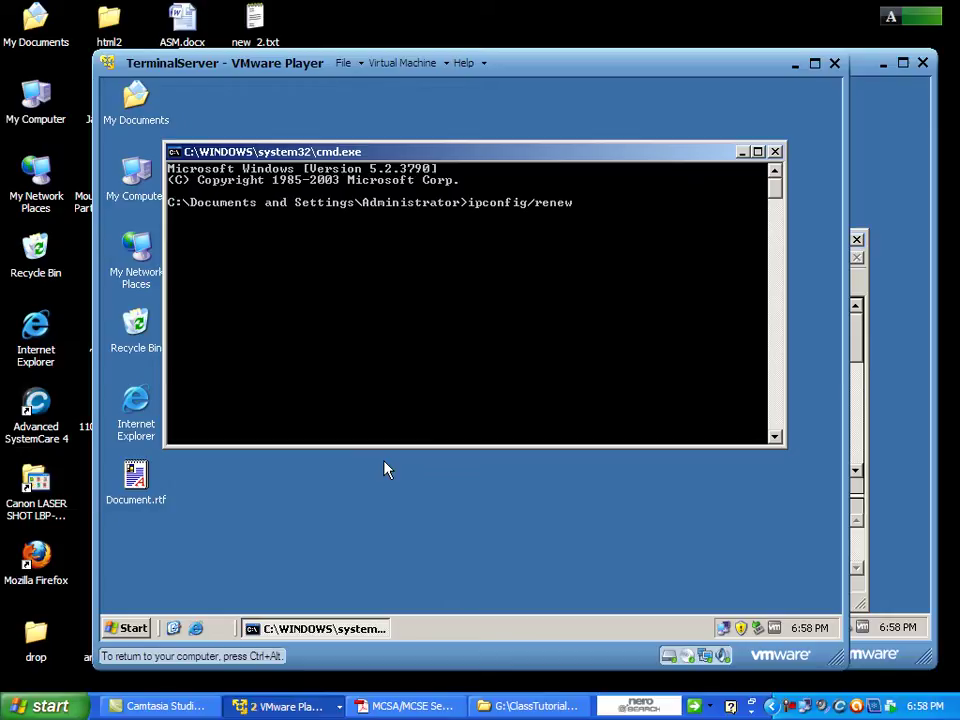
pyautogui.press('Return')
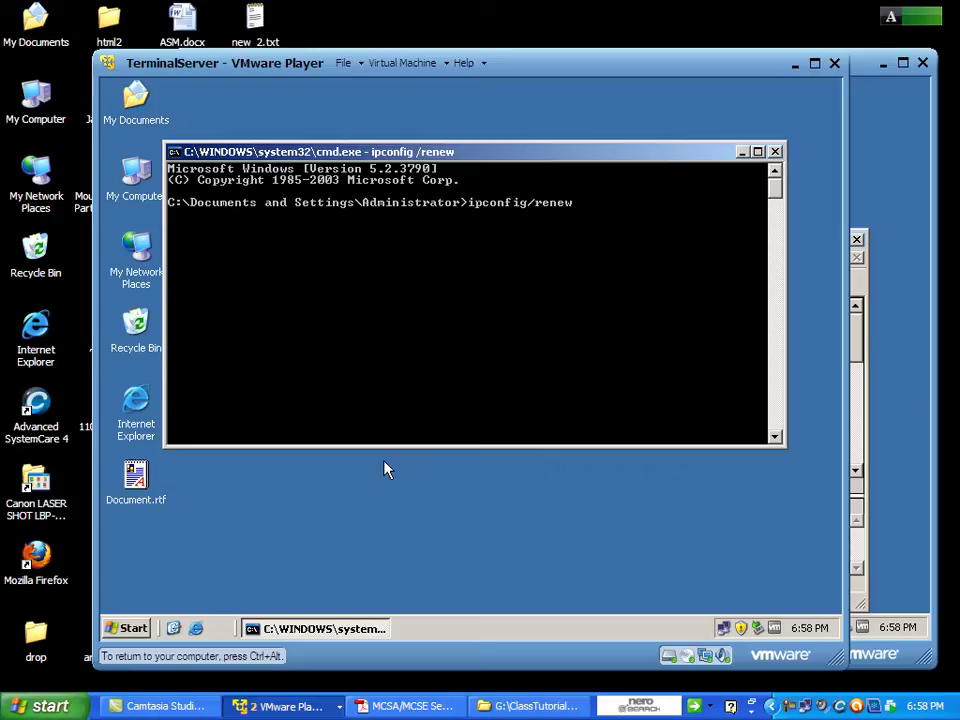
pyautogui.press('Return')
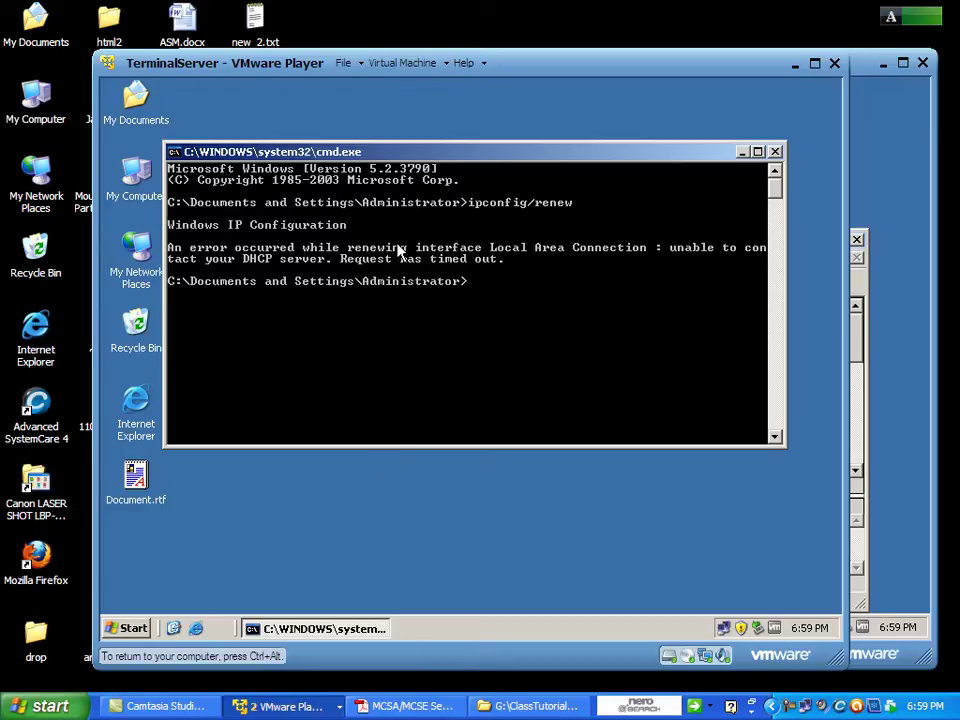
# Check TerminalServer's network adapter is set to NAT in Virtual Machine Settings.
pyautogui.click(444, 64)
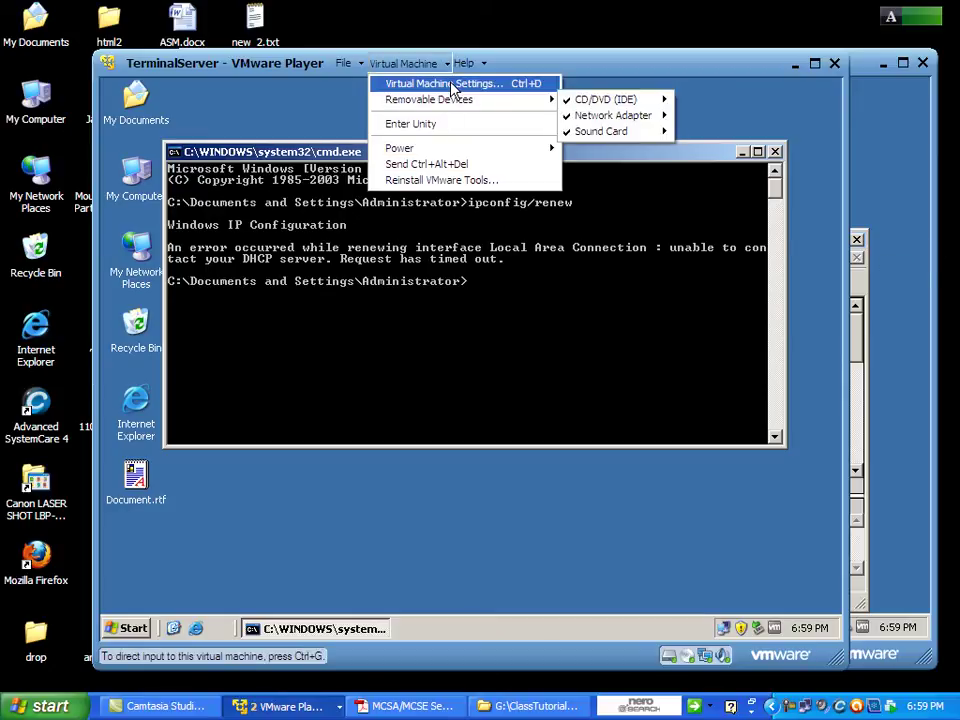
pyautogui.click(452, 85)
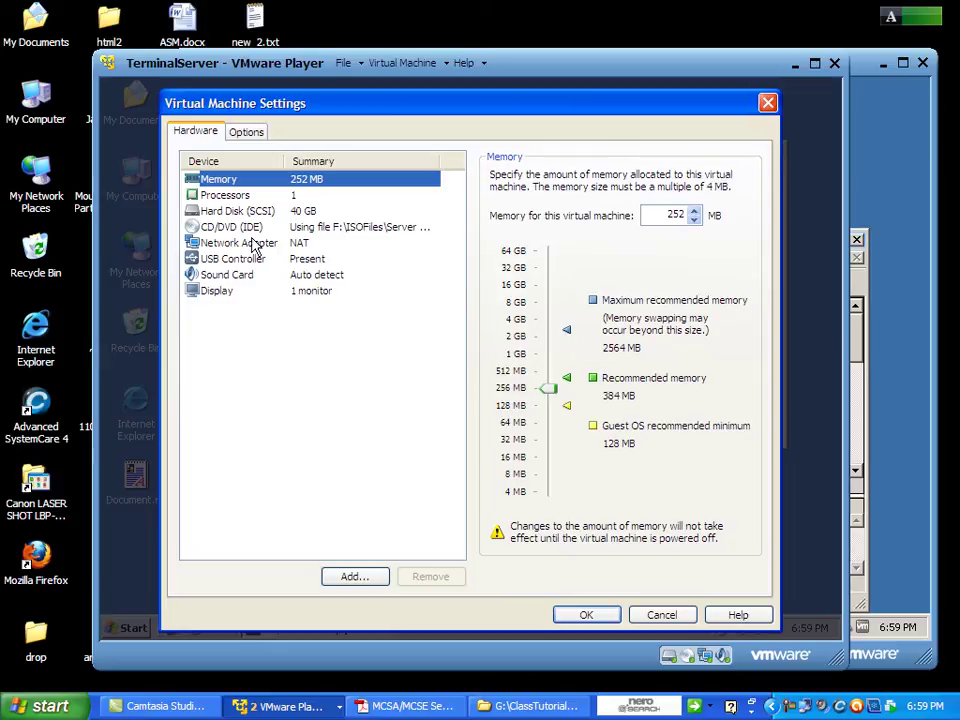
pyautogui.click(252, 244)
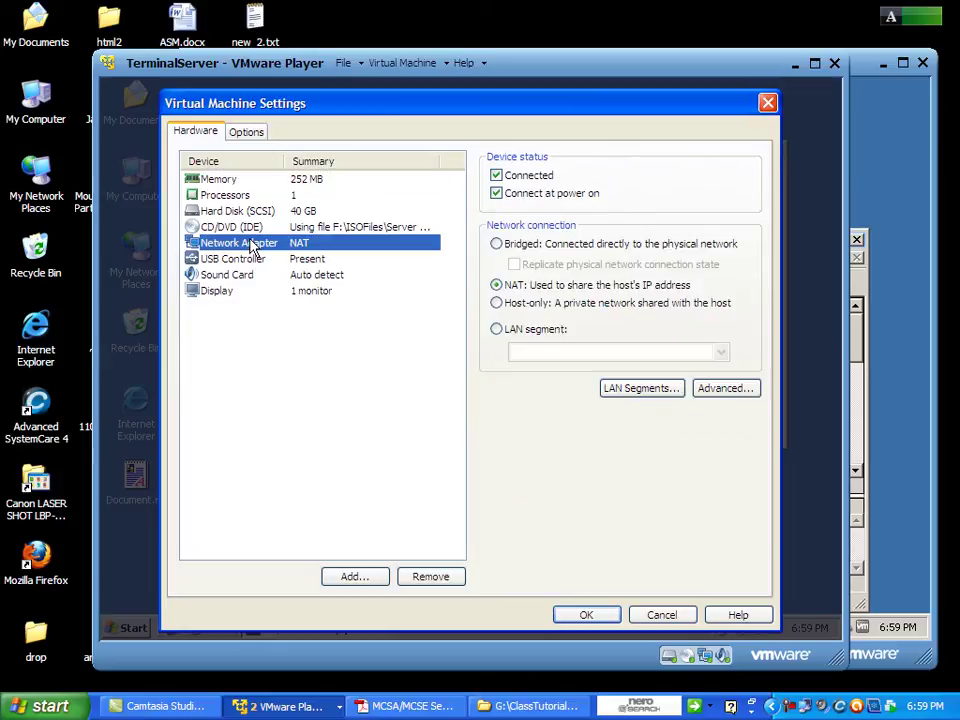
pyautogui.click(661, 615)
# Check WebSrv's network adapter is also set to NAT.
pyautogui.click(926, 381)
pyautogui.moveTo(350, 186); pyautogui.dragTo(224, 186)
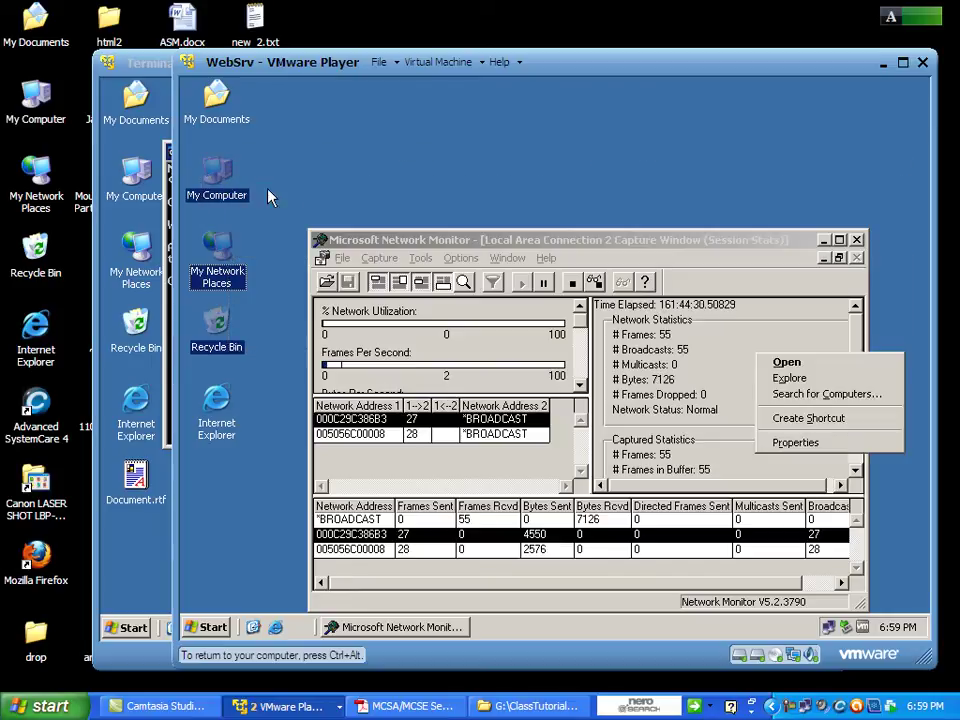
pyautogui.click(440, 62)
pyautogui.click(455, 81)
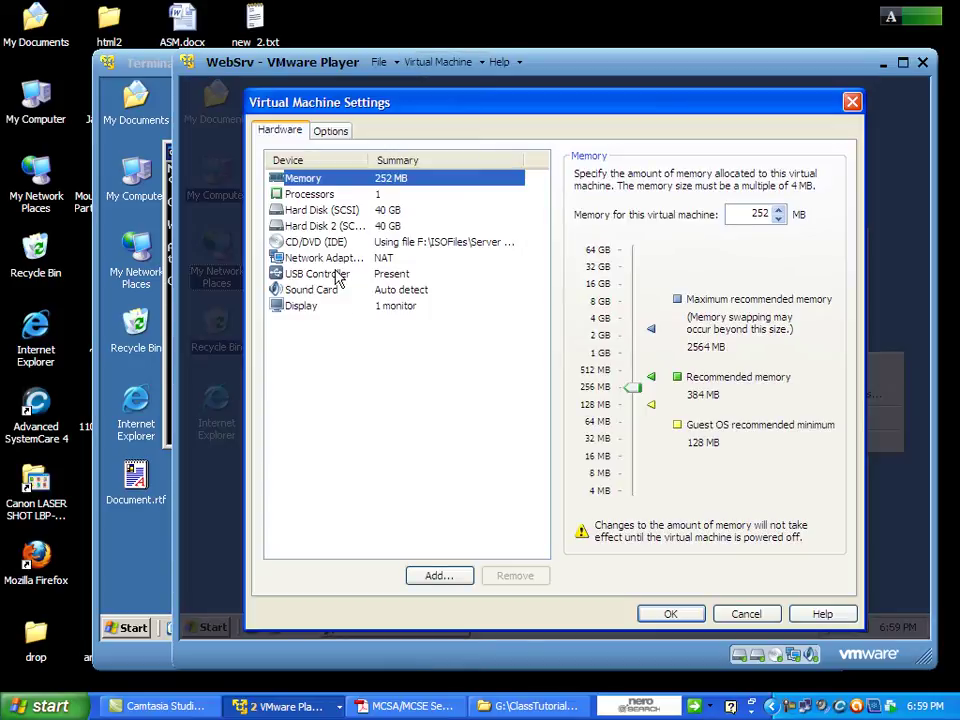
pyautogui.click(337, 260)
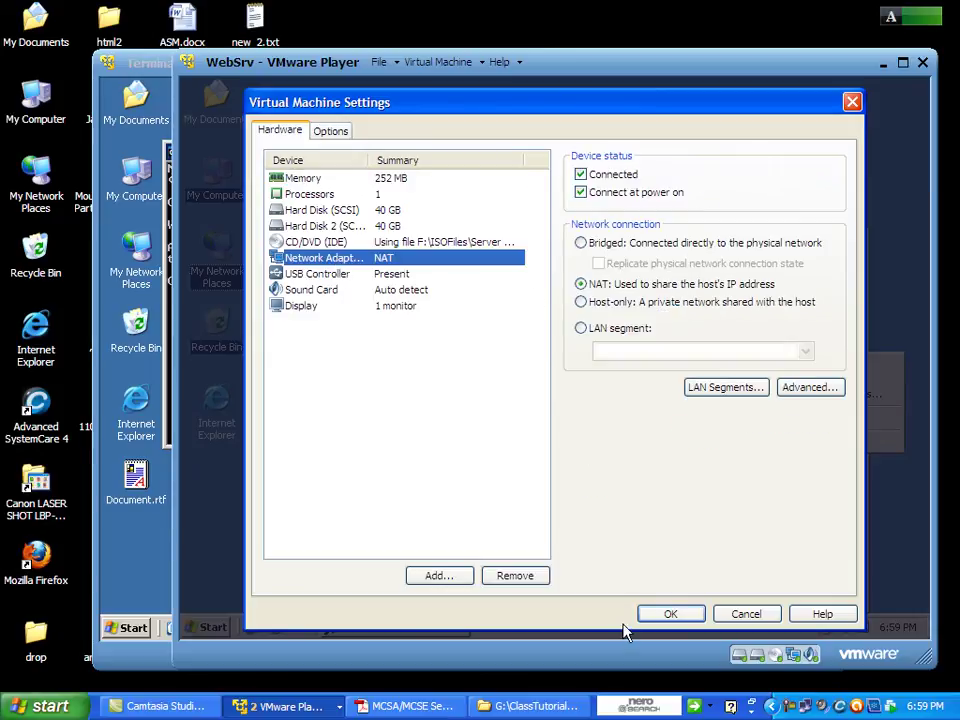
pyautogui.click(671, 614)
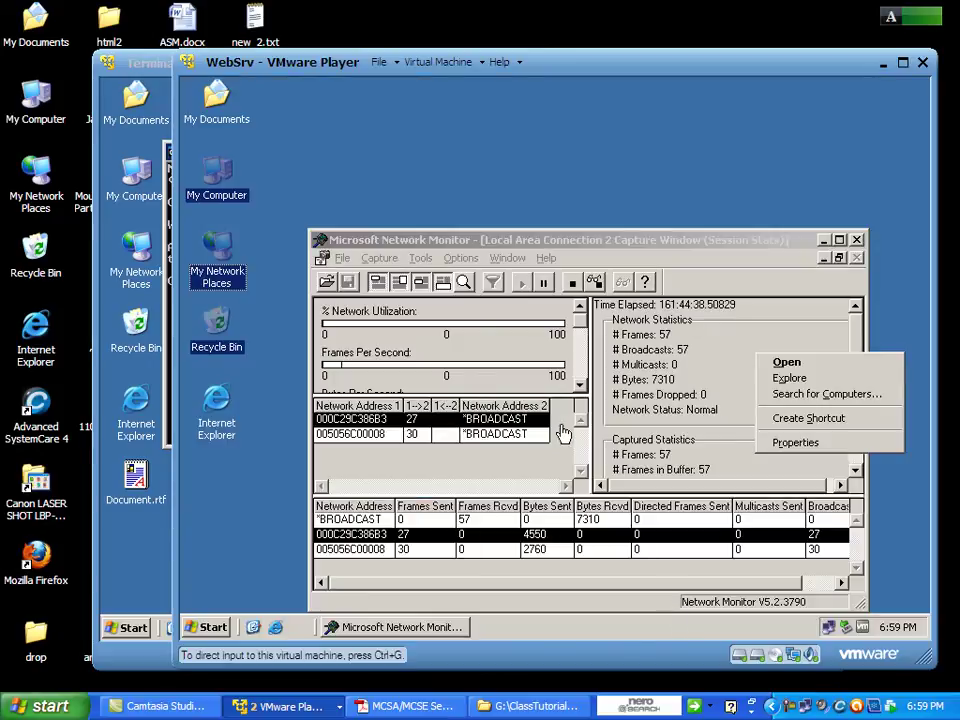
# Run ipconfig on WebSrv, showing 192.168.10.101 / 255.255.255.0, then return to TerminalServer.
pyautogui.click(203, 541)
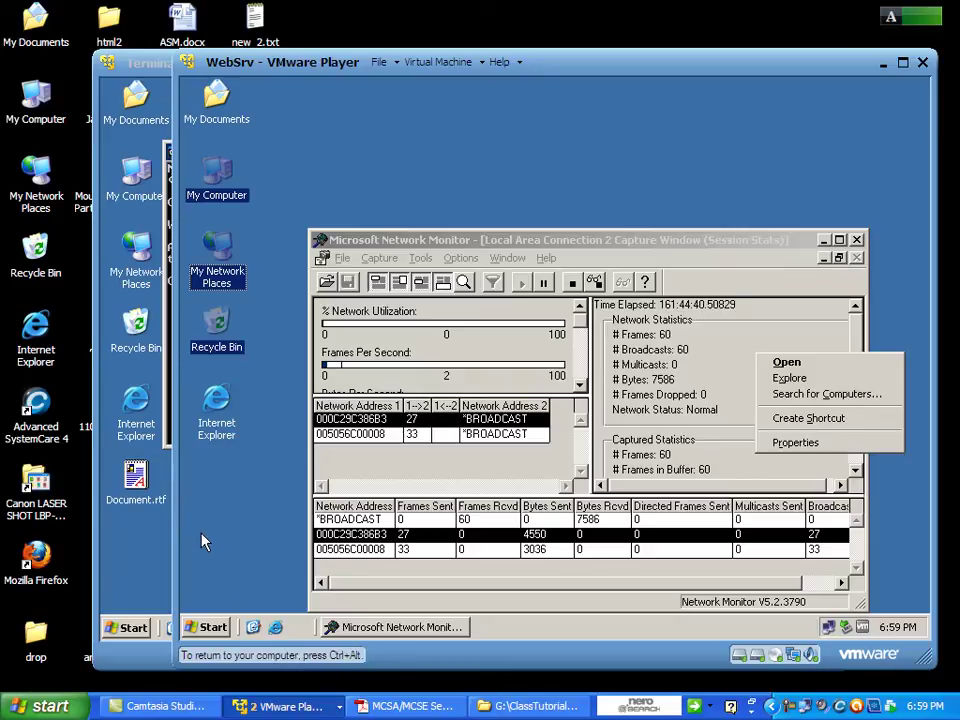
pyautogui.click(214, 627)
pyautogui.click(285, 561)
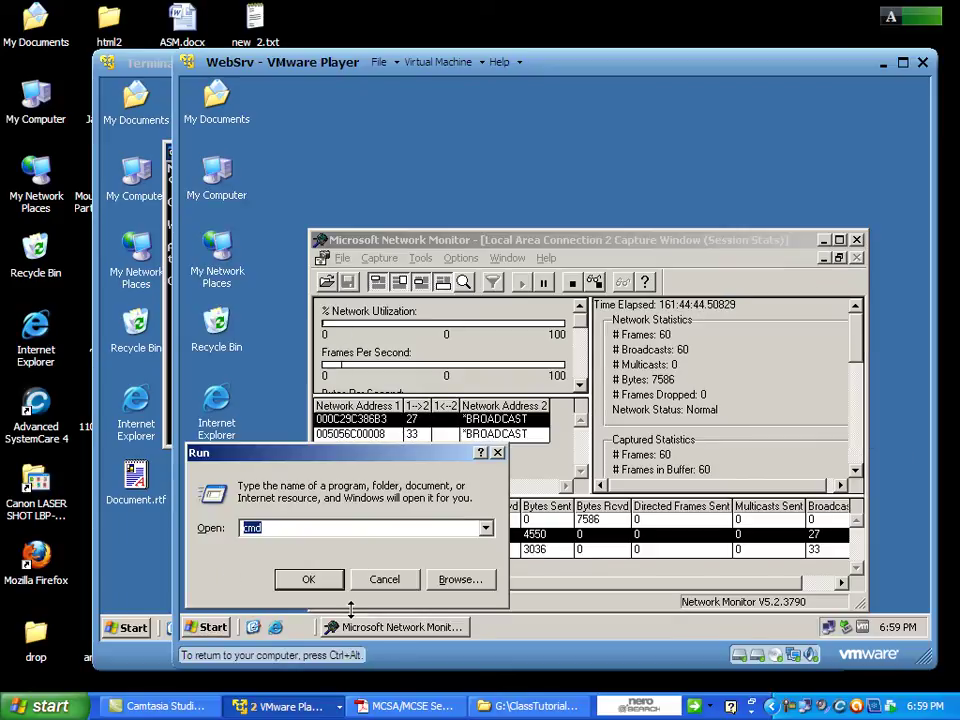
pyautogui.press('Return')
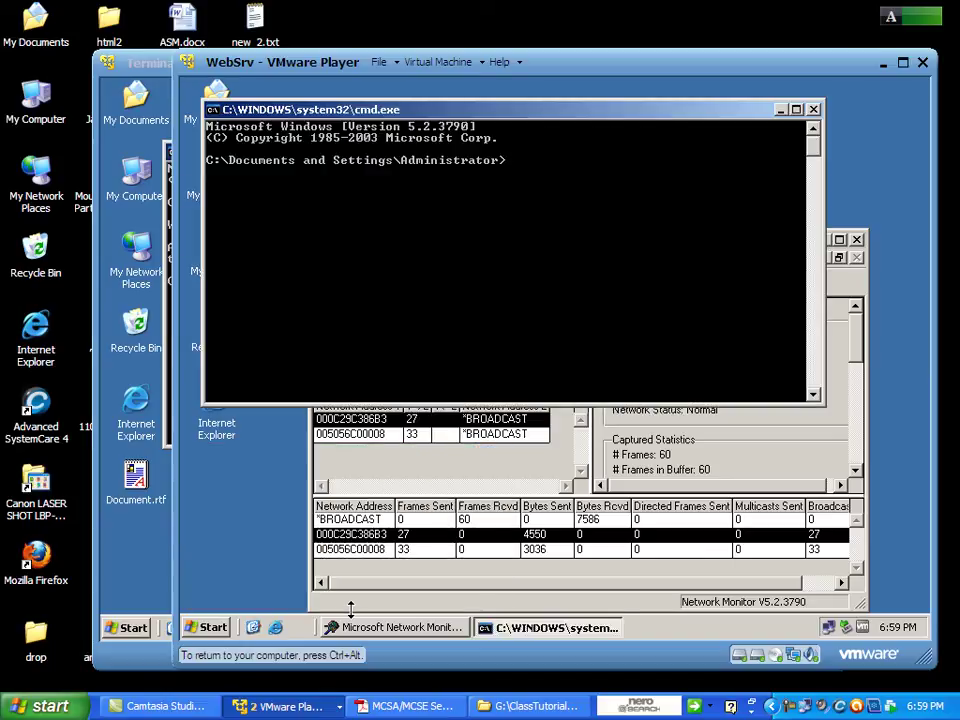
pyautogui.write('ipconfig')
pyautogui.press('Return')
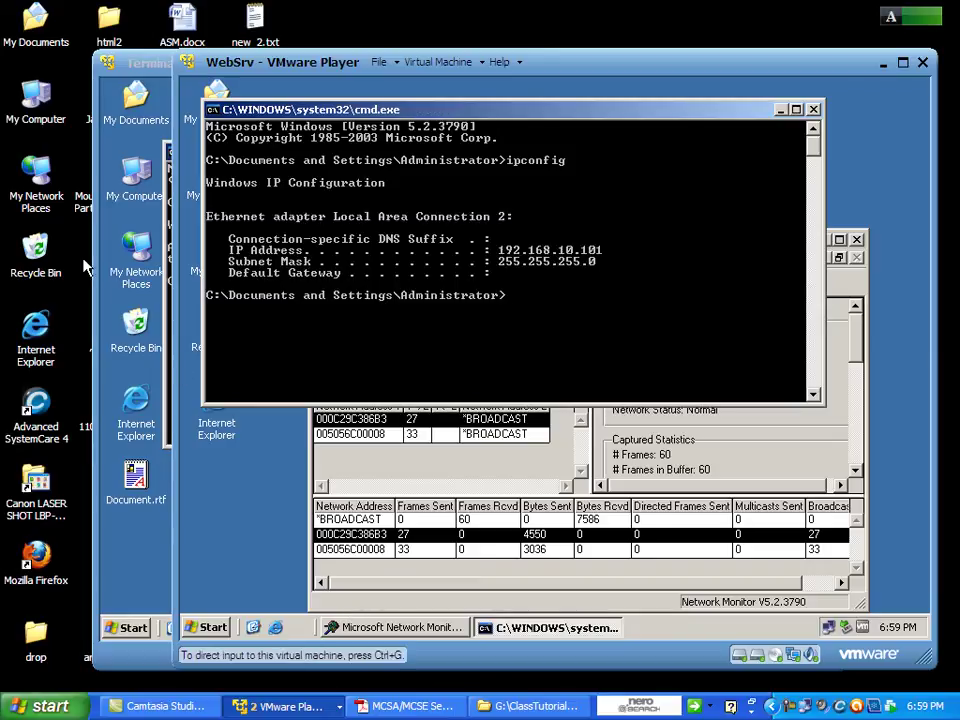
pyautogui.click(814, 112)
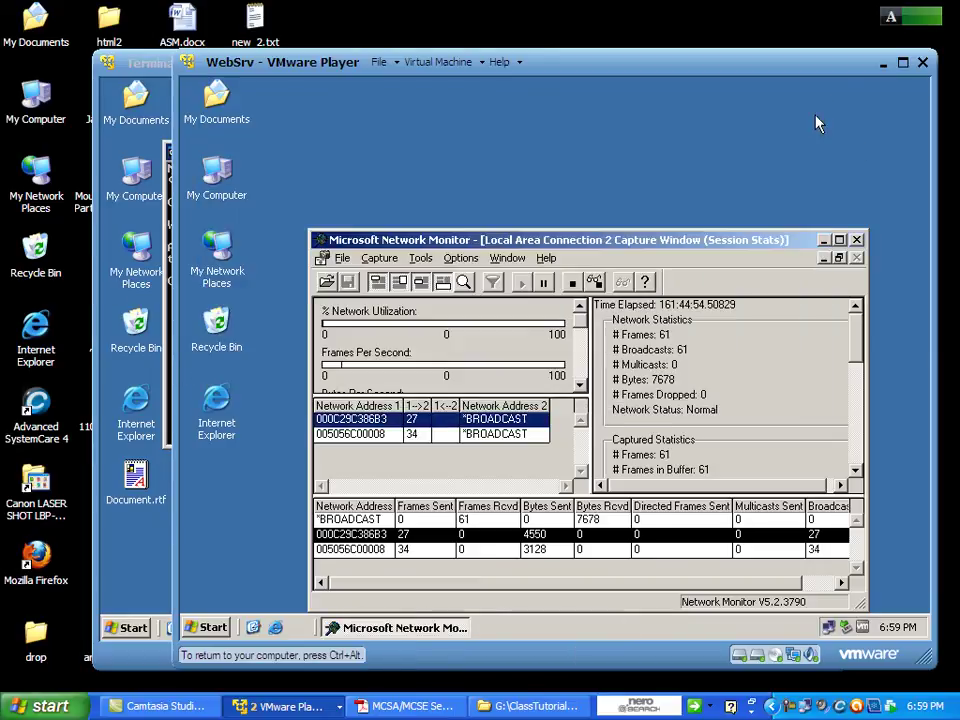
pyautogui.click(126, 548)
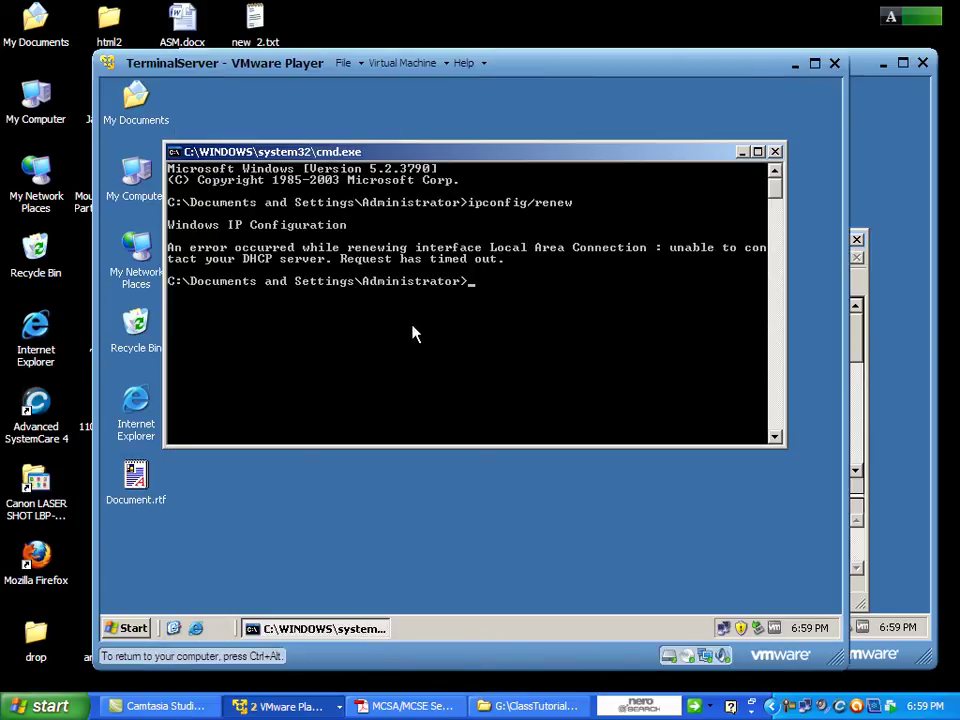
# Recall, correct and rerun ipconfig /renew on TerminalServer.
pyautogui.press('Up')
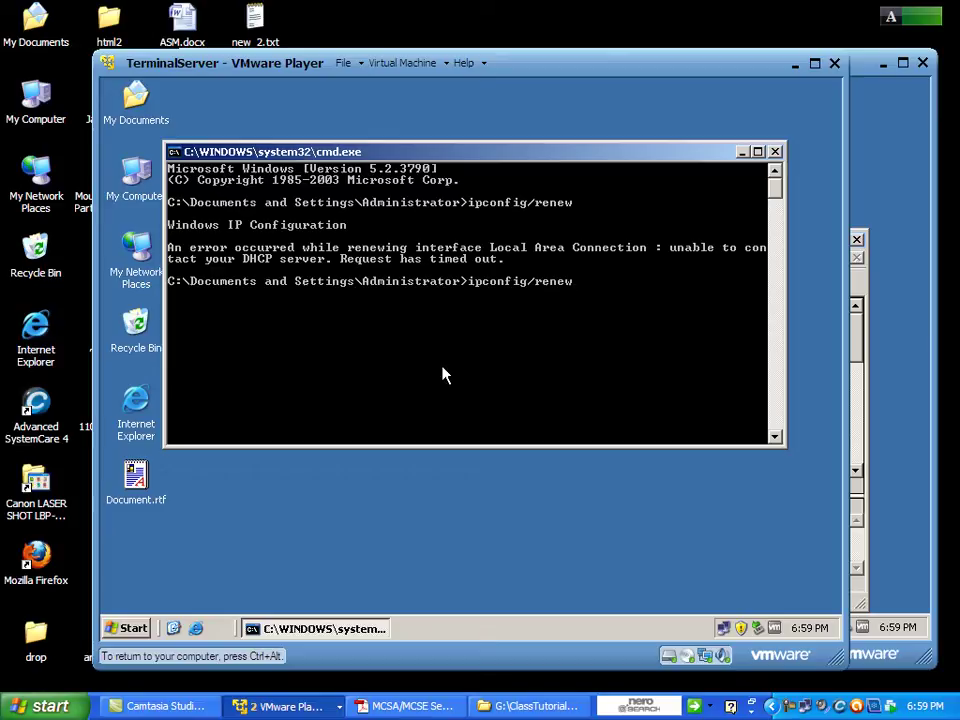
pyautogui.press('Left')
pyautogui.press('Left')
pyautogui.press('Left')
pyautogui.press('Left')
pyautogui.press('Left')
pyautogui.press('Left')
pyautogui.press('Return')
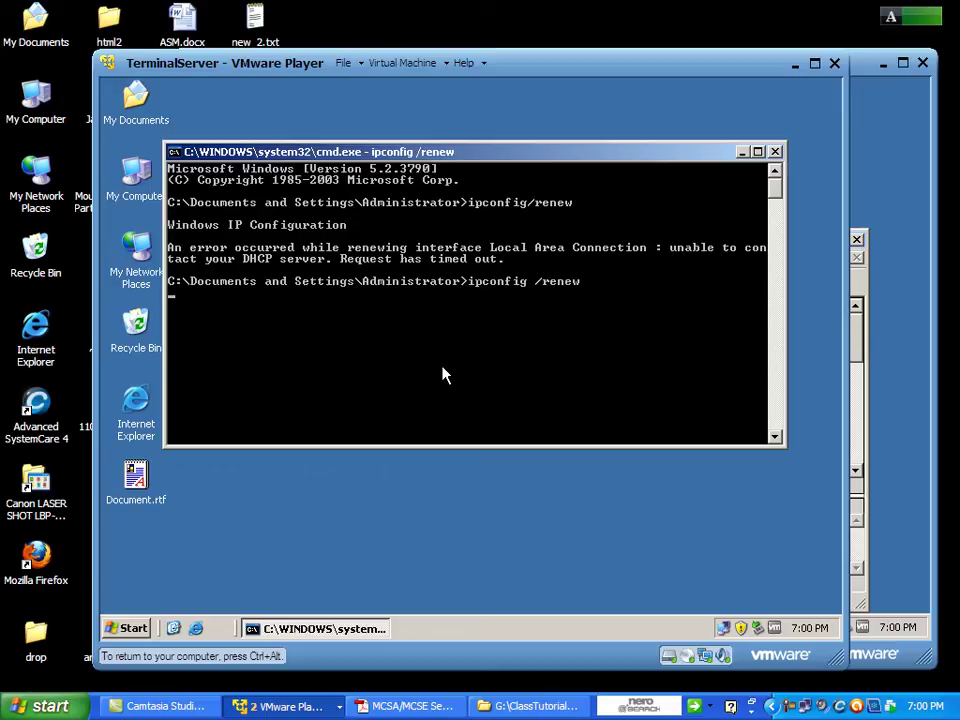
# Run 'ping 192.168.10.101' from Start > Run; the request times out.
pyautogui.hotkey('ctrl', 'Escape')
pyautogui.press('Up')
pyautogui.press('Up')
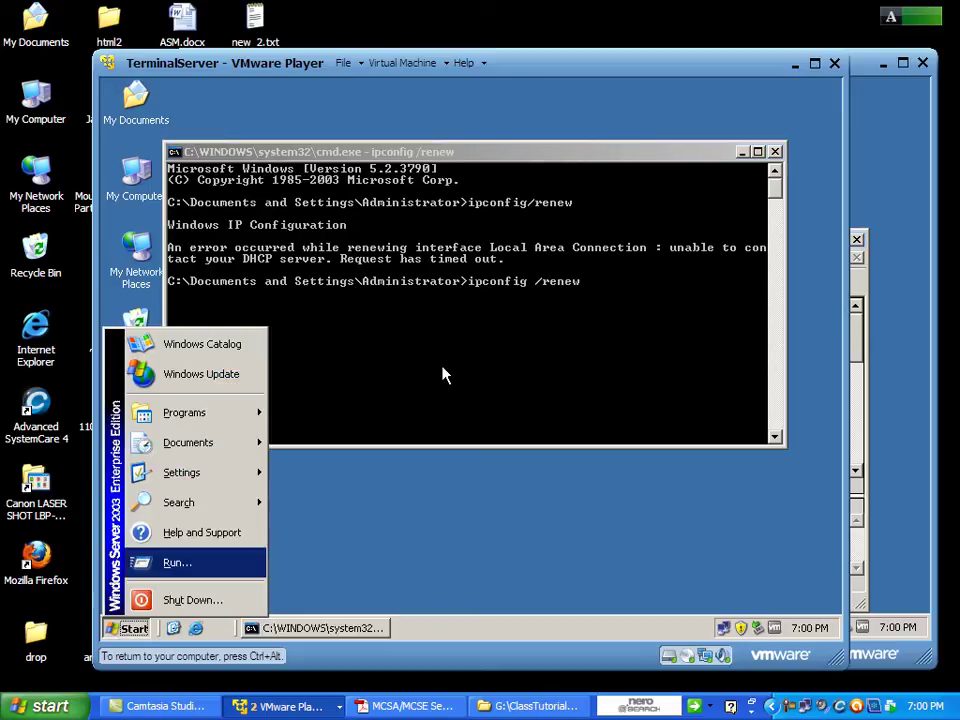
pyautogui.press('Return')
pyautogui.write('ping 192.1')
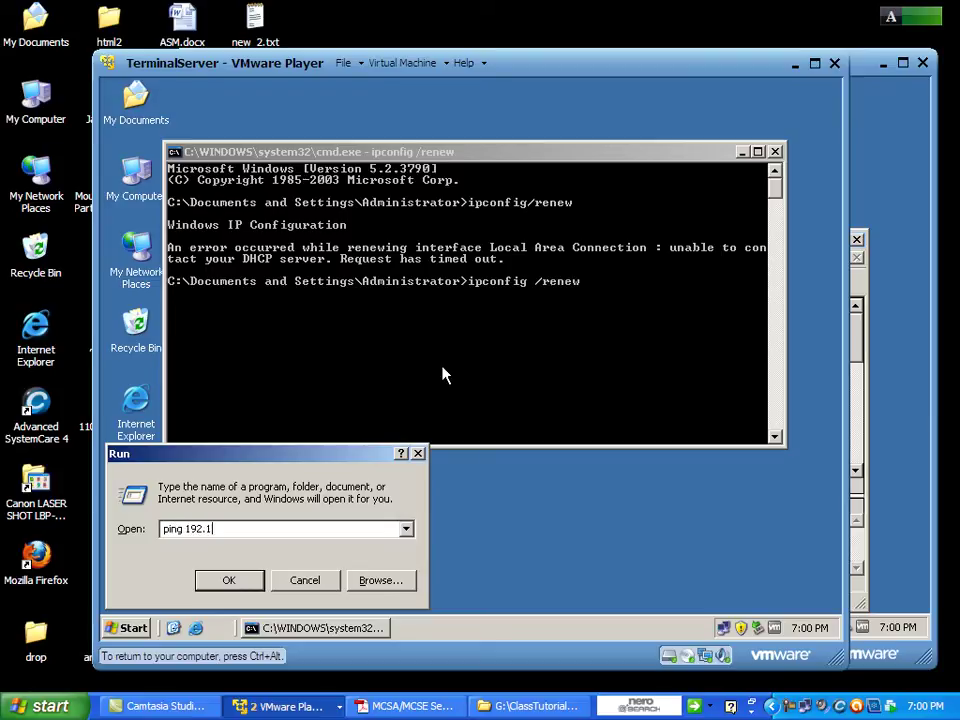
pyautogui.write('68.10.')
pyautogui.write('101')
pyautogui.press('Return')
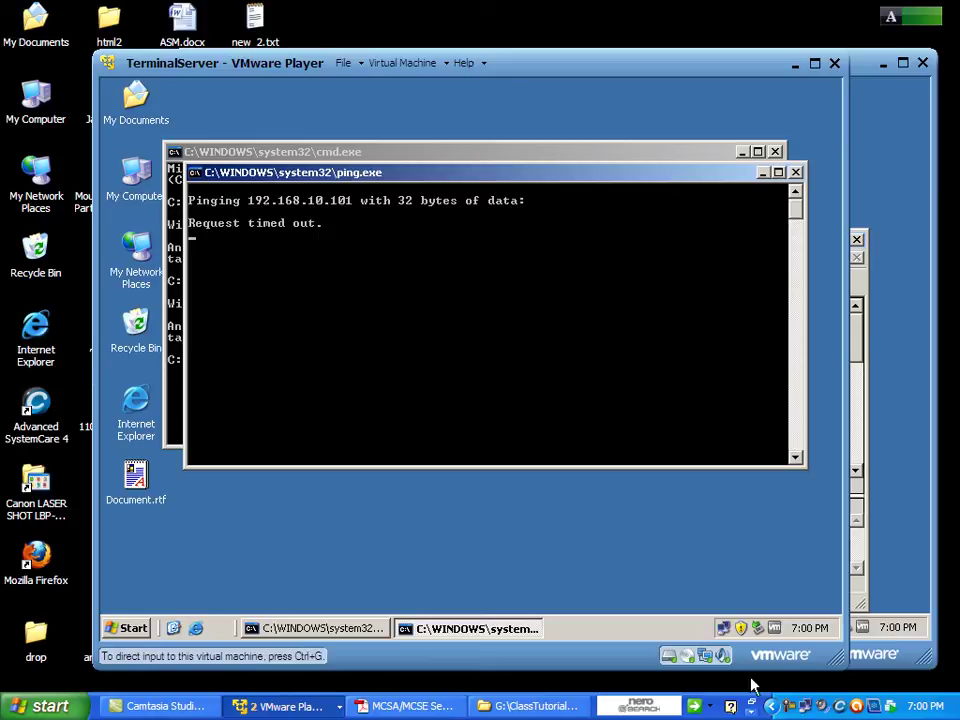
pyautogui.doubleClick(723, 630)
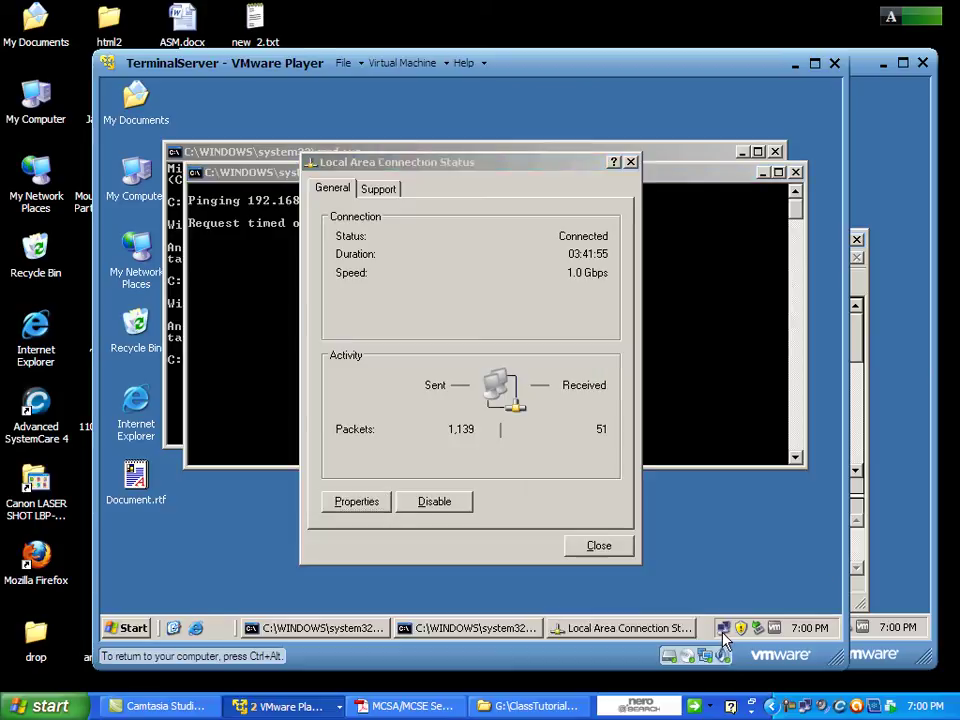
pyautogui.click(373, 505)
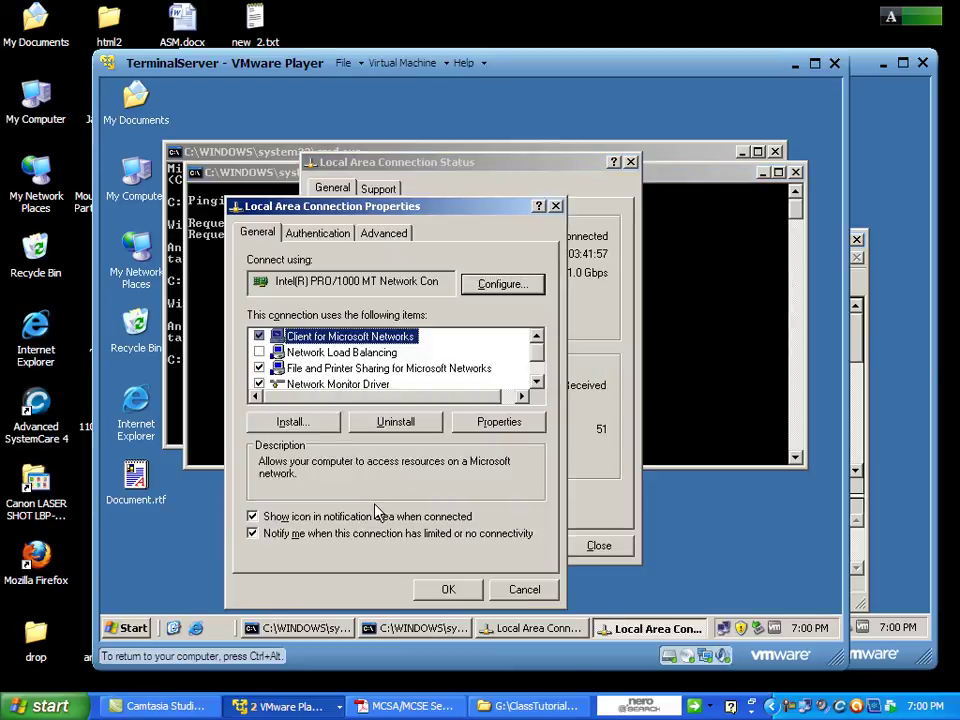
pyautogui.click(521, 589)
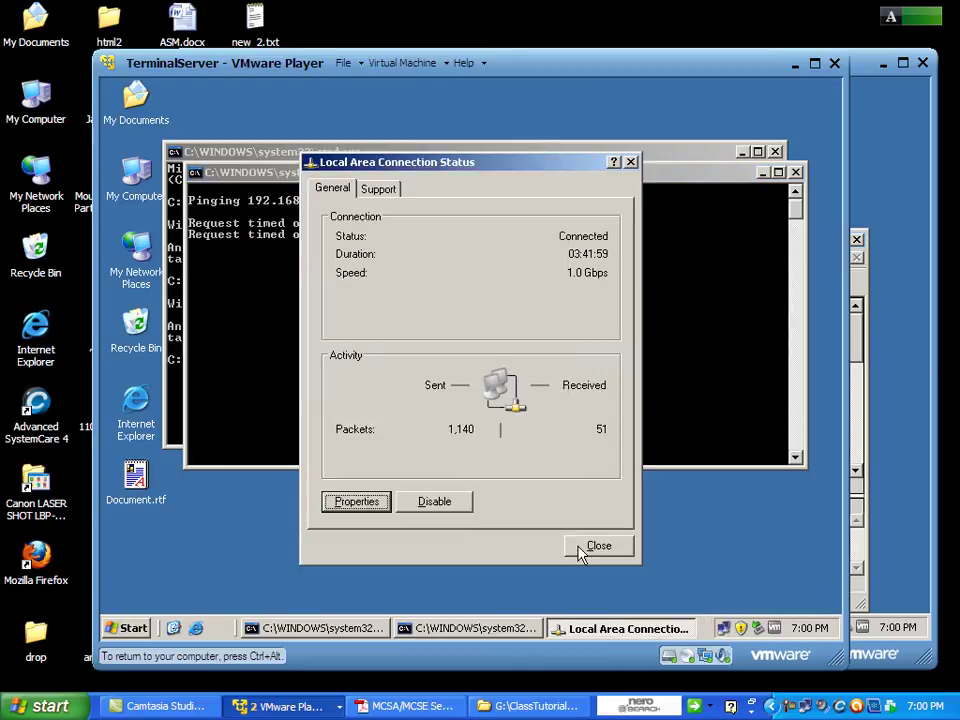
pyautogui.click(588, 546)
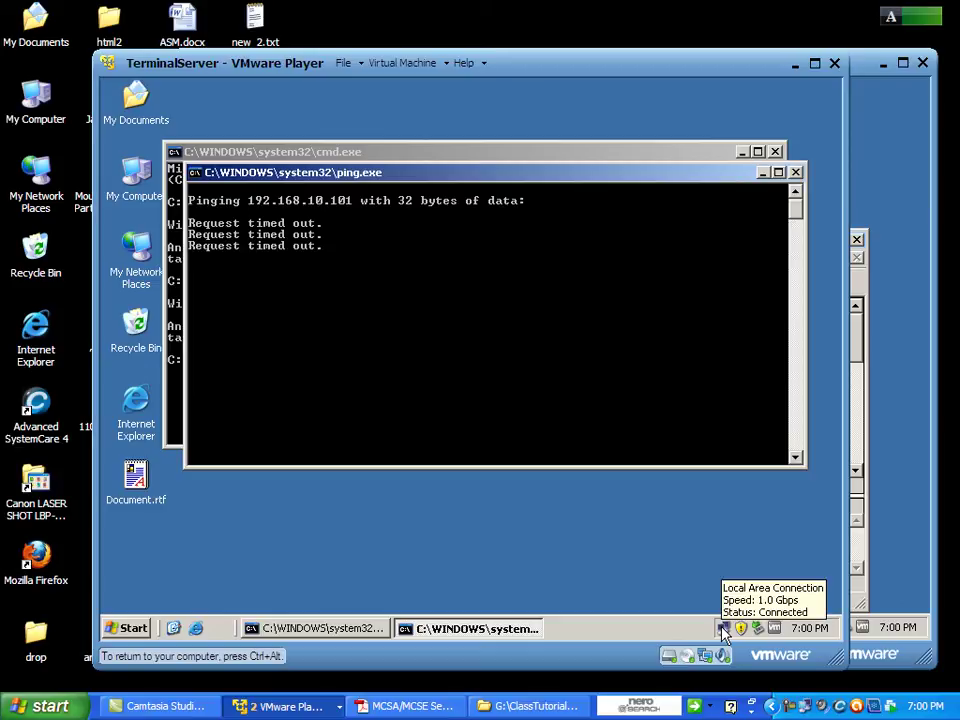
pyautogui.doubleClick(723, 630)
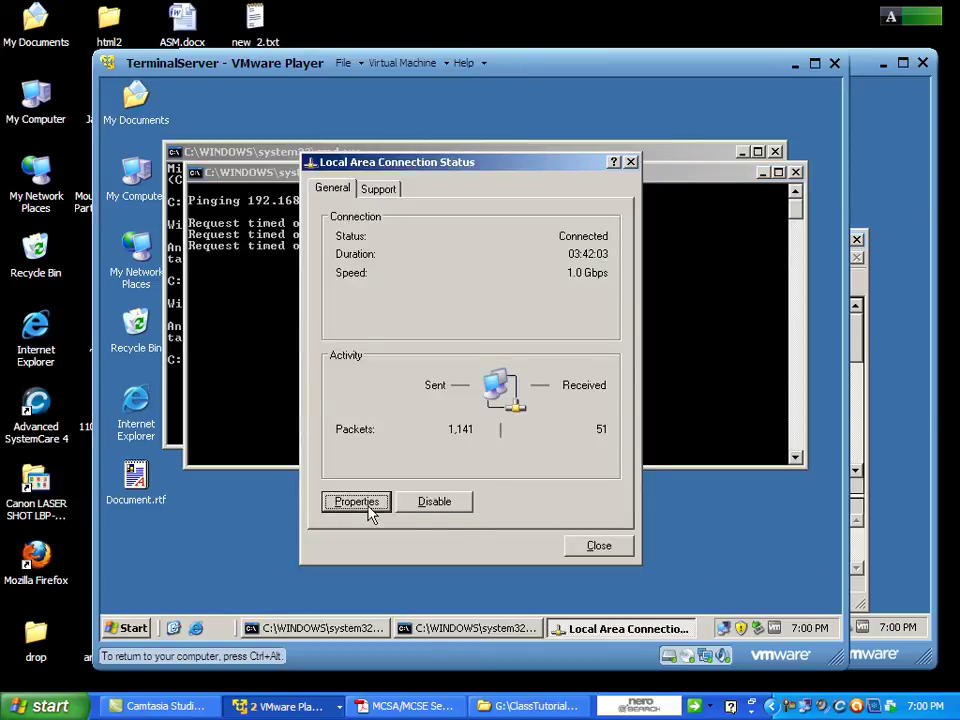
pyautogui.click(350, 503)
pyautogui.click(435, 268)
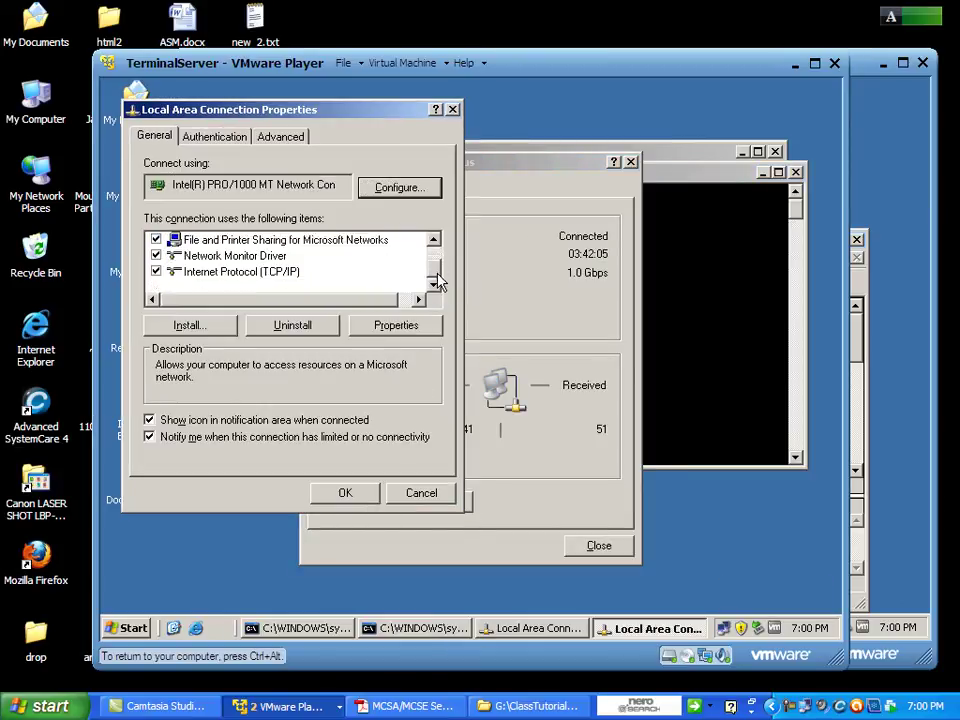
pyautogui.click(225, 273)
pyautogui.click(390, 326)
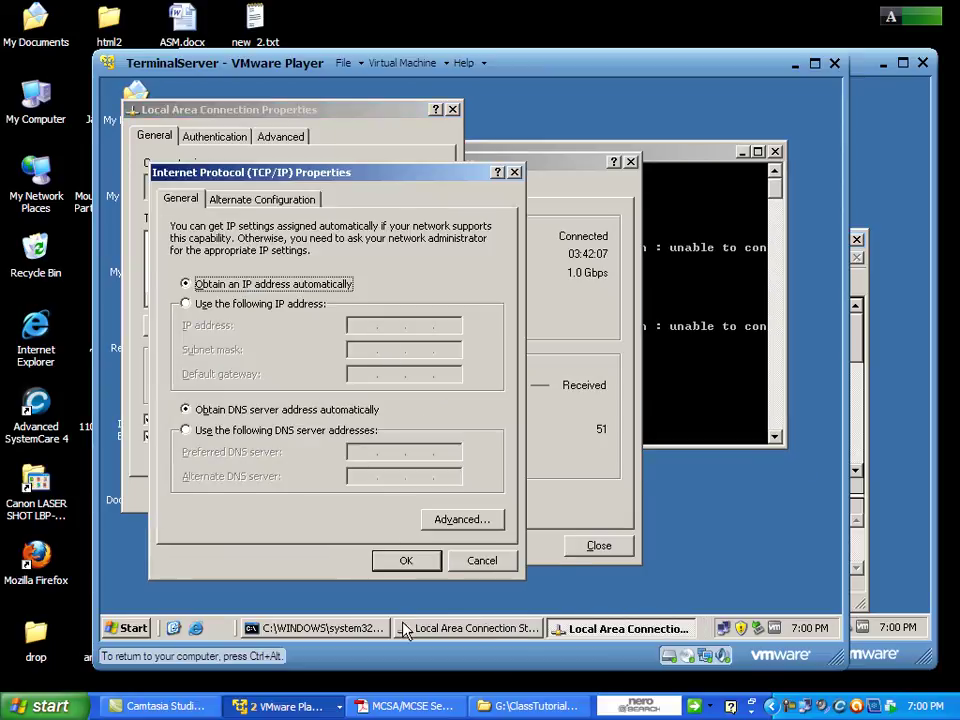
pyautogui.click(482, 562)
pyautogui.click(420, 493)
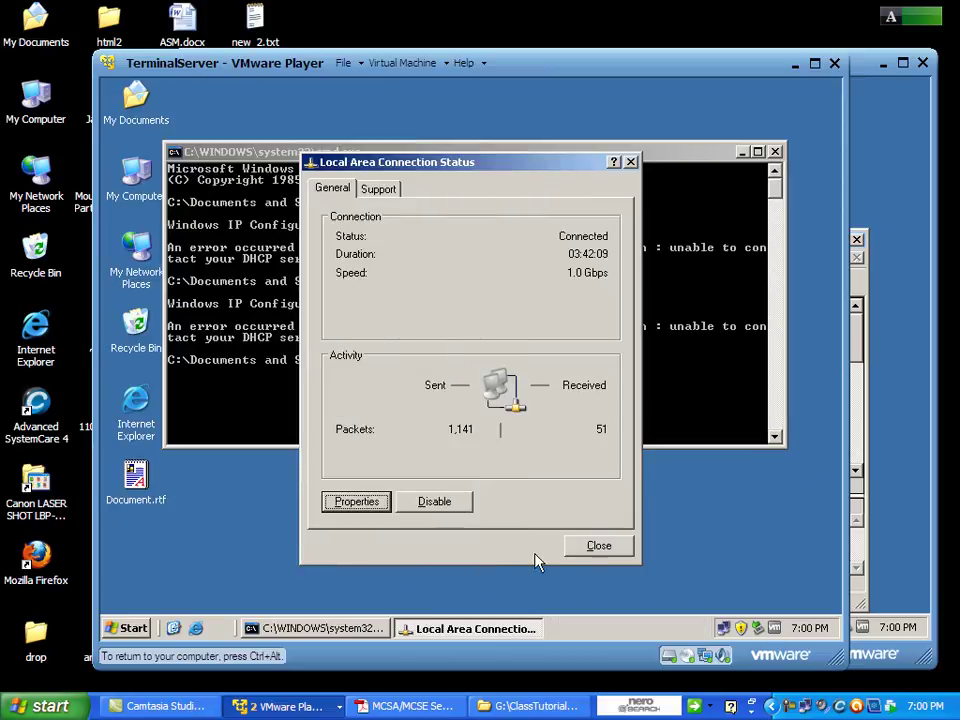
pyautogui.click(599, 547)
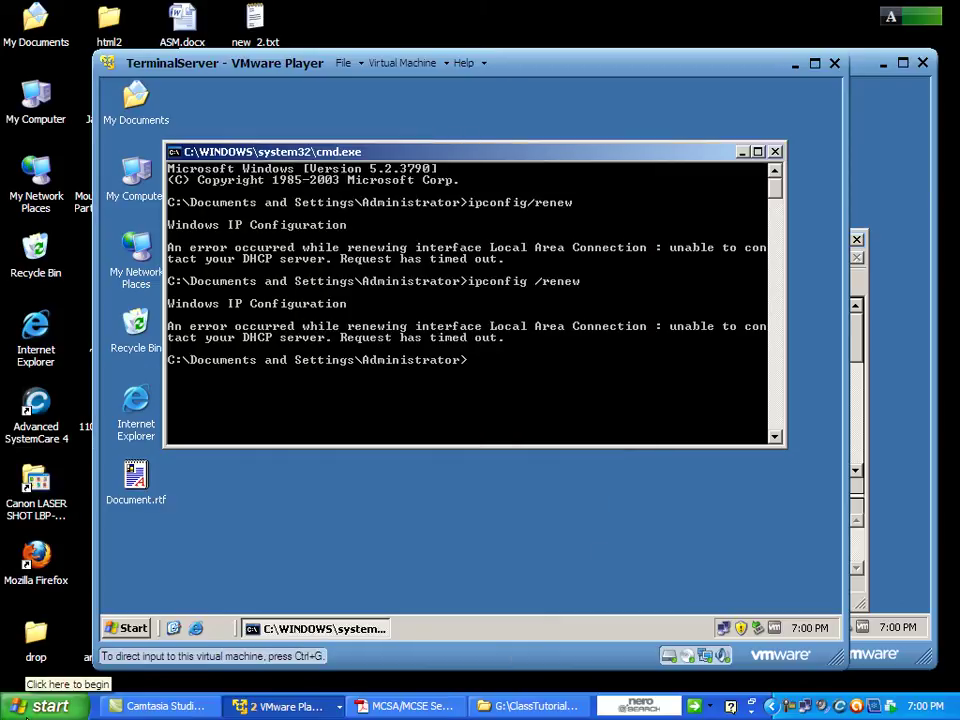
# Trim the recalled command to ipconfig and run it, showing 192.168.128.128 with gateway 192.168.128.2.
pyautogui.click(214, 570)
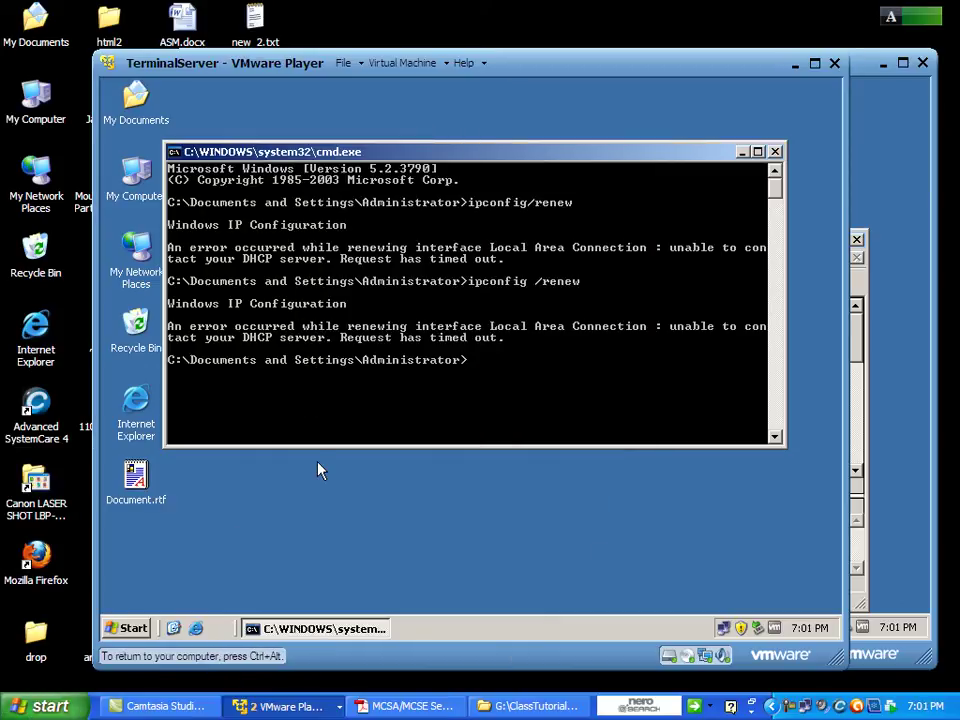
pyautogui.press('Up')
pyautogui.press('Up')
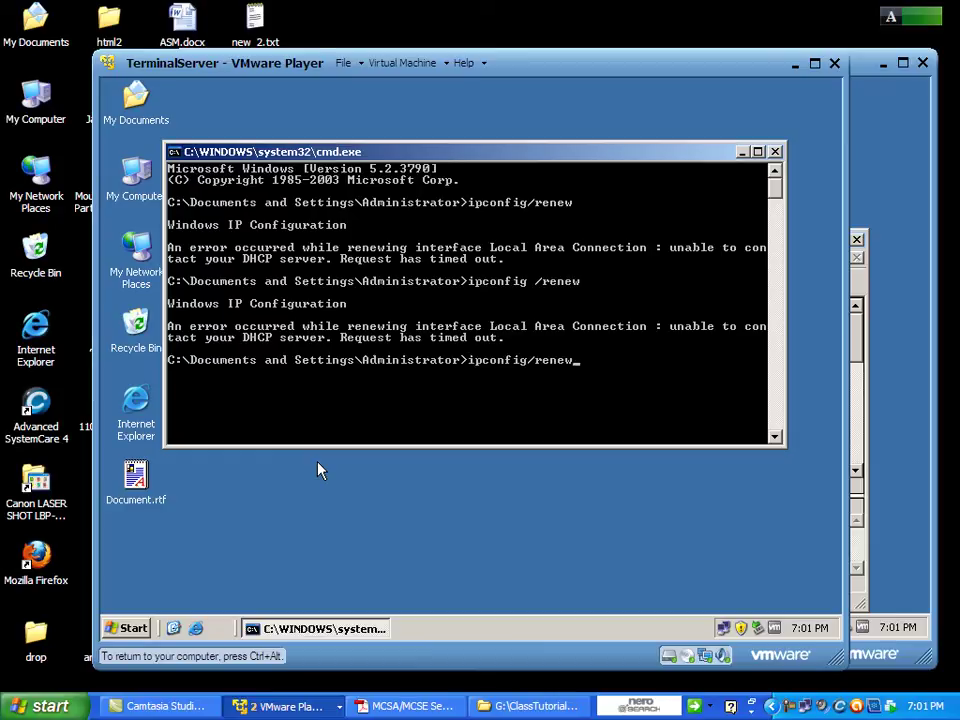
pyautogui.press('BackSpace')
pyautogui.press('BackSpace')
pyautogui.press('BackSpace')
pyautogui.press('BackSpace')
pyautogui.press('BackSpace')
pyautogui.press('BackSpace')
pyautogui.press('Return')
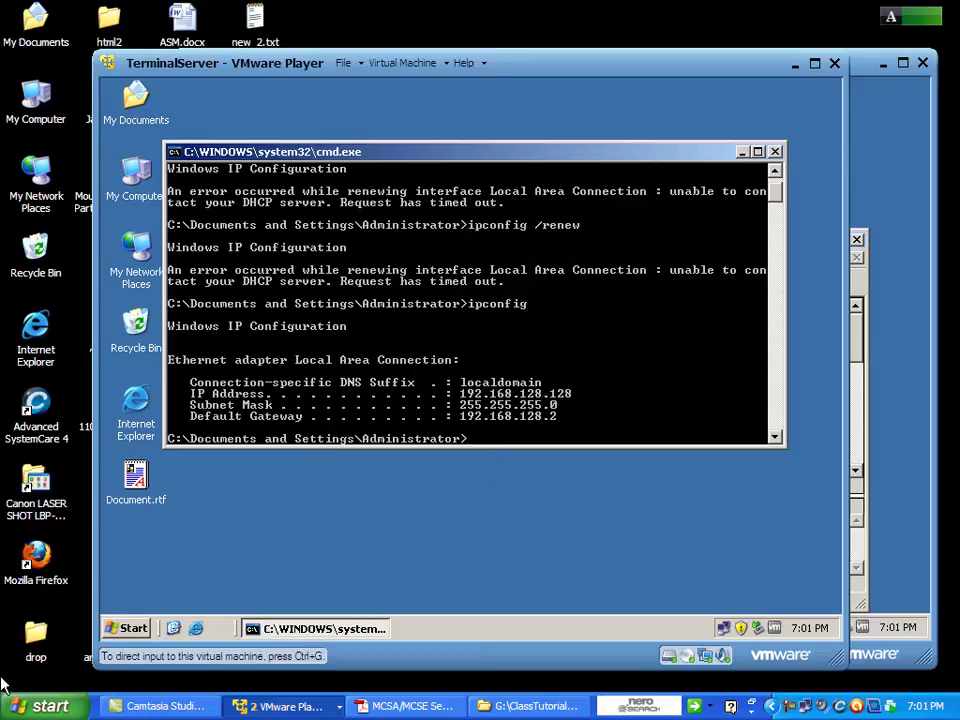
# Close TerminalServer's command window and ping 192.168.10.101 again from the Run box.
pyautogui.hotkey('alt', 'F4')
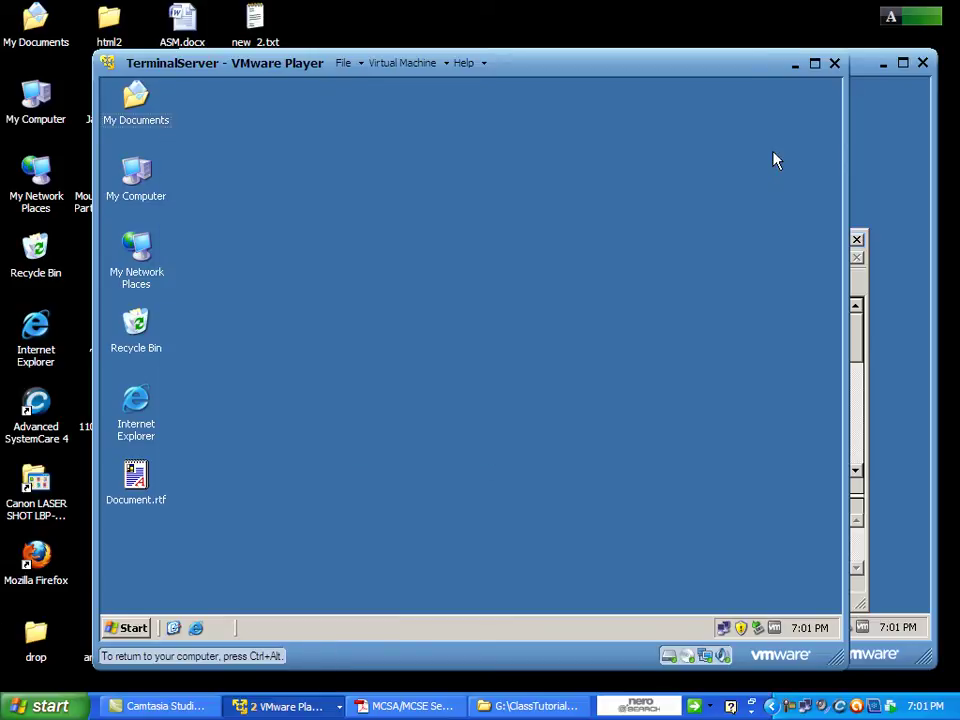
pyautogui.rightClick(410, 318)
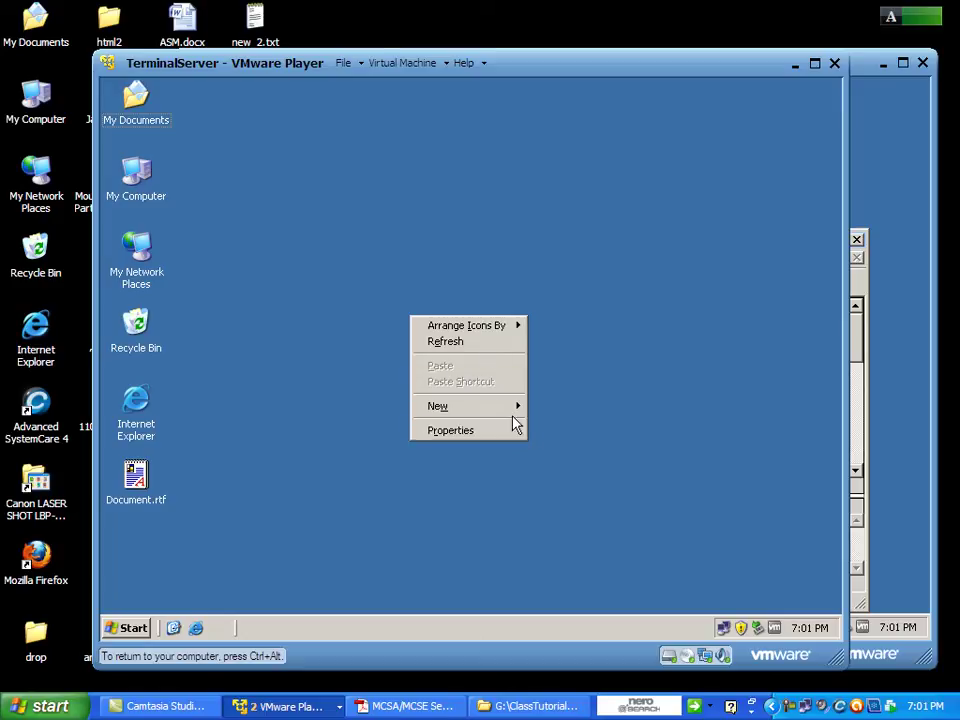
pyautogui.click(133, 627)
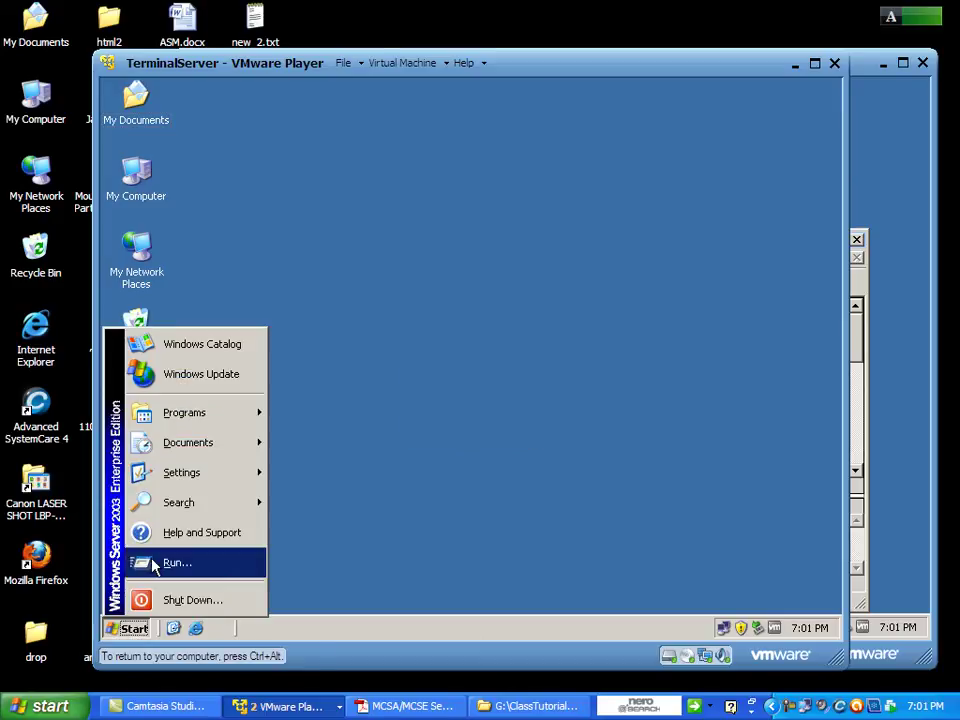
pyautogui.click(200, 562)
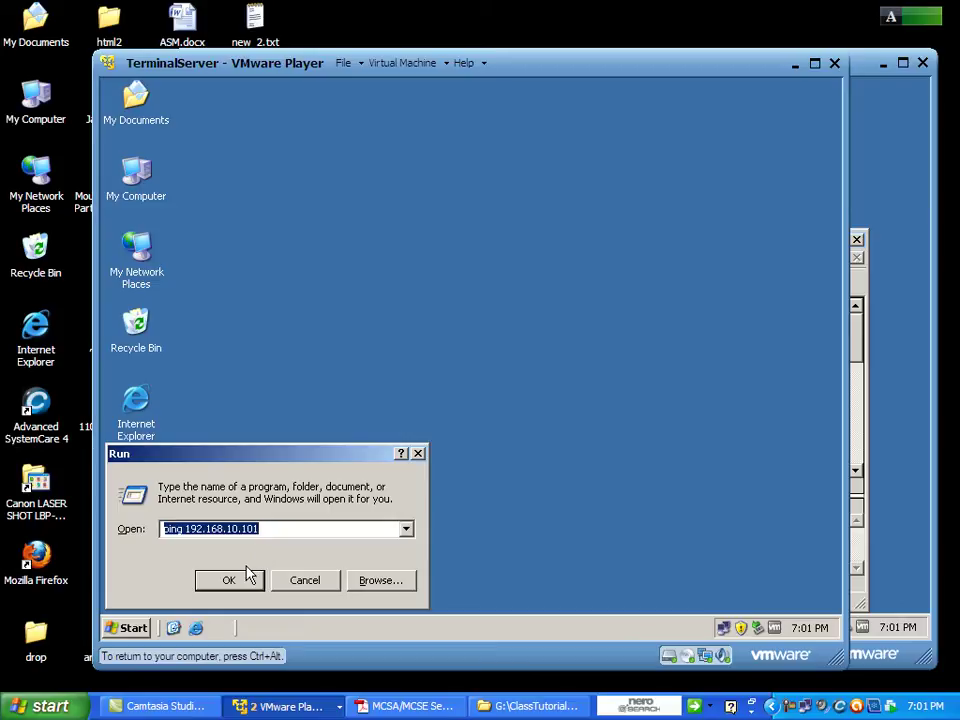
pyautogui.click(246, 581)
# Close the timed-out ping console and bring WebSrv's Network Monitor, now at 90 frames, forward.
pyautogui.hotkey('ctrl', 'alt')
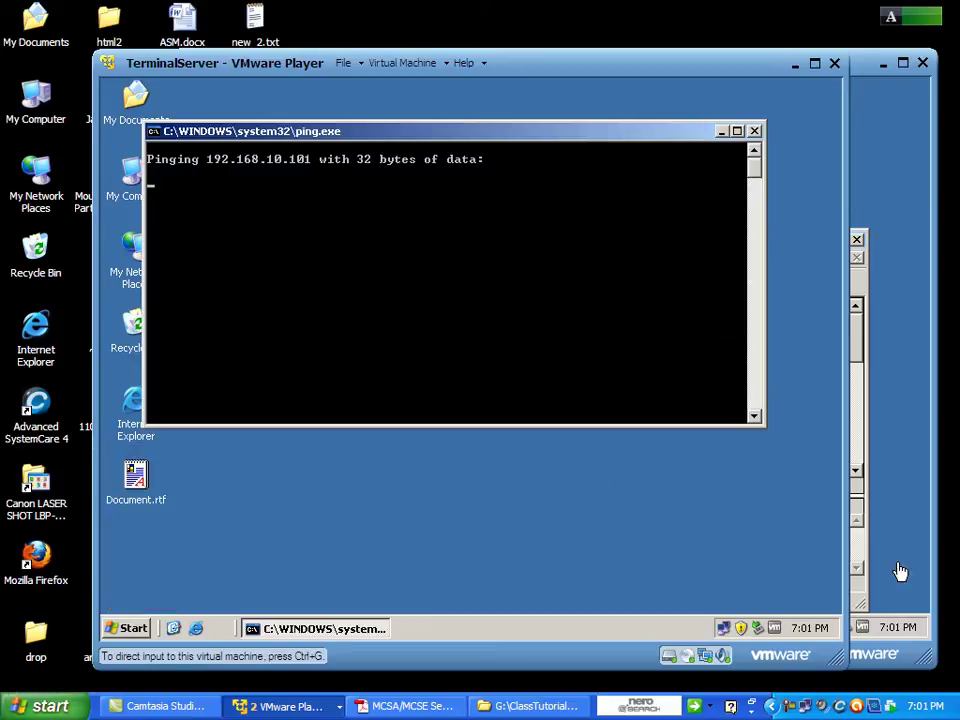
pyautogui.click(775, 141)
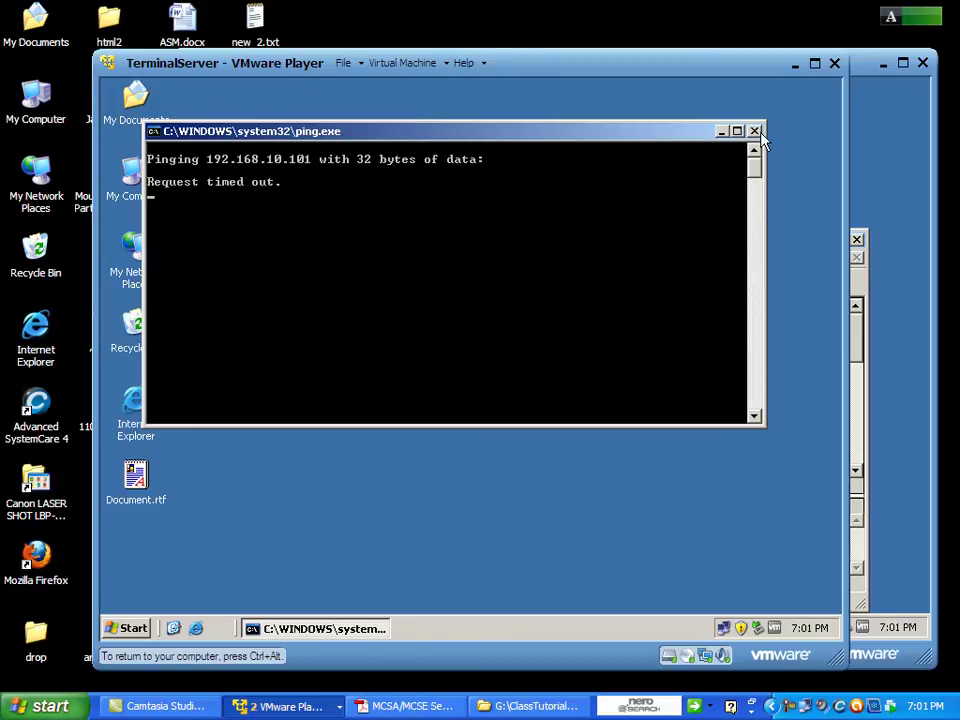
pyautogui.click(755, 131)
pyautogui.rightClick(760, 140)
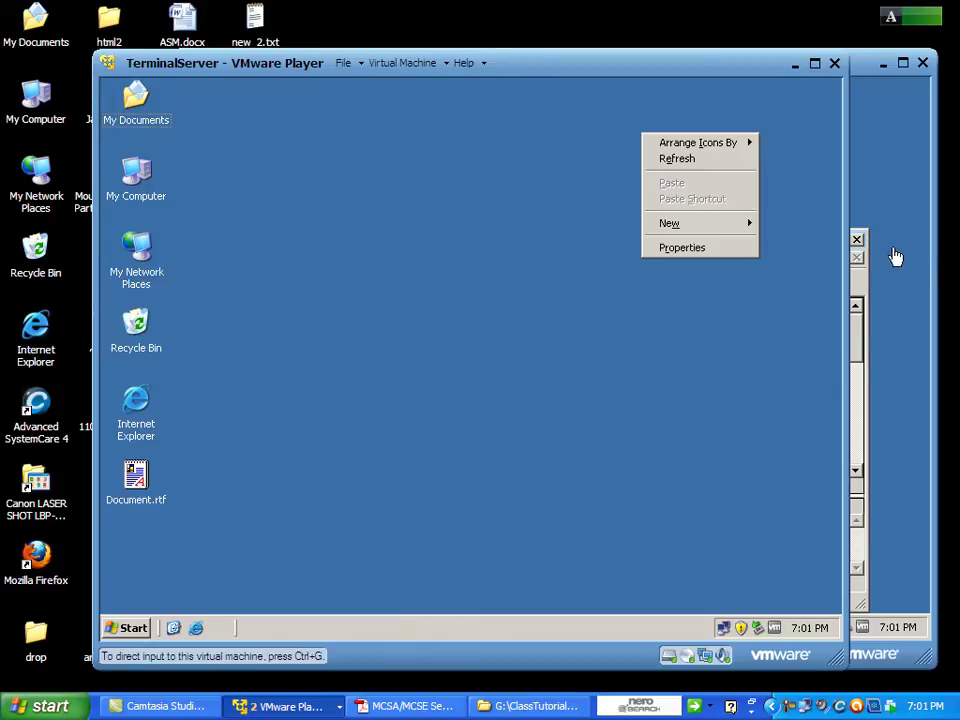
pyautogui.click(895, 258)
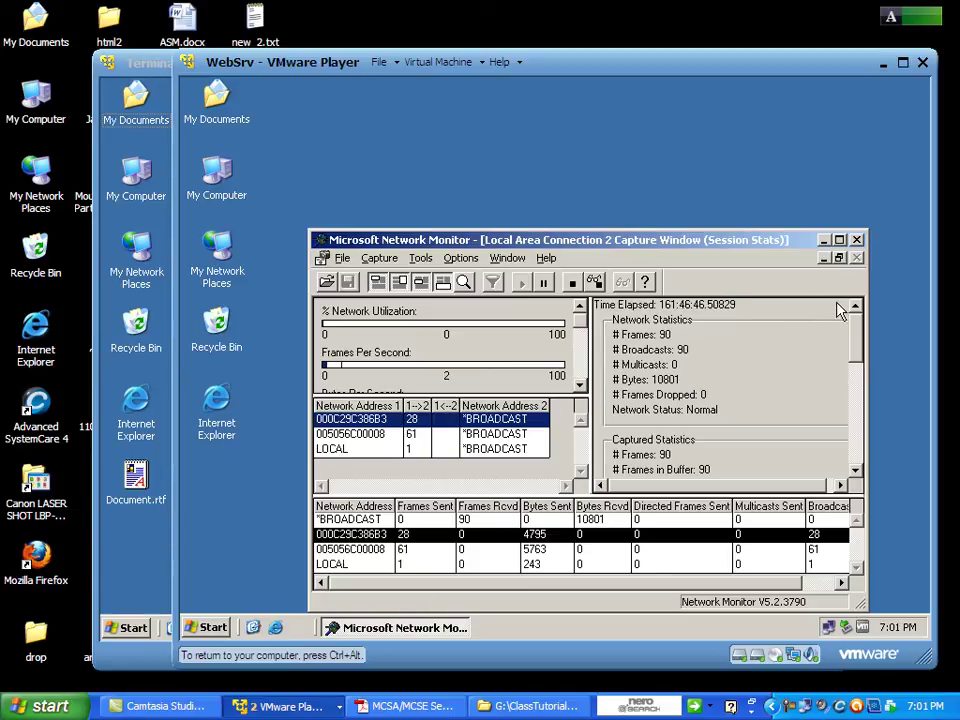
# Stop WebSrv's capture at 90 frames and close Network Monitor, answering No to saving.
pyautogui.click(421, 258)
pyautogui.moveTo(384, 262)
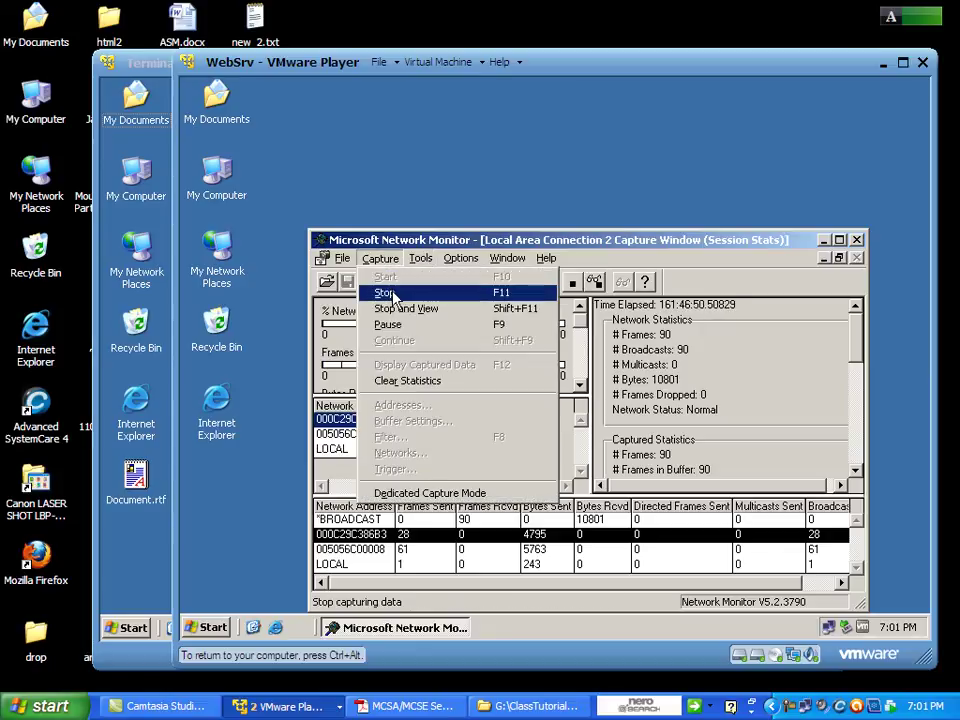
pyautogui.click(388, 293)
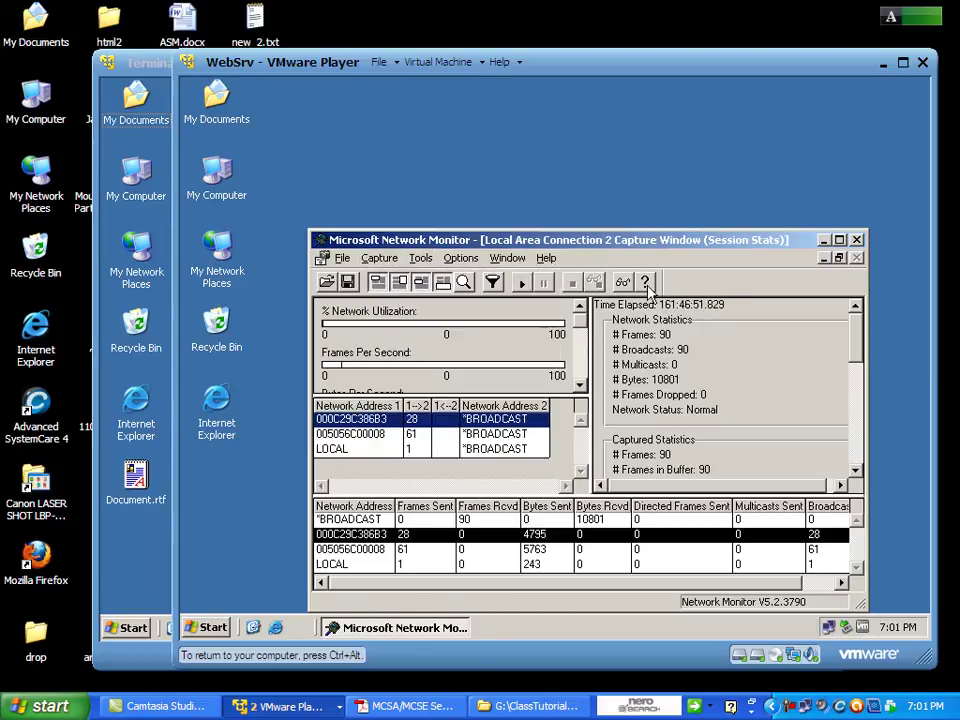
pyautogui.click(857, 256)
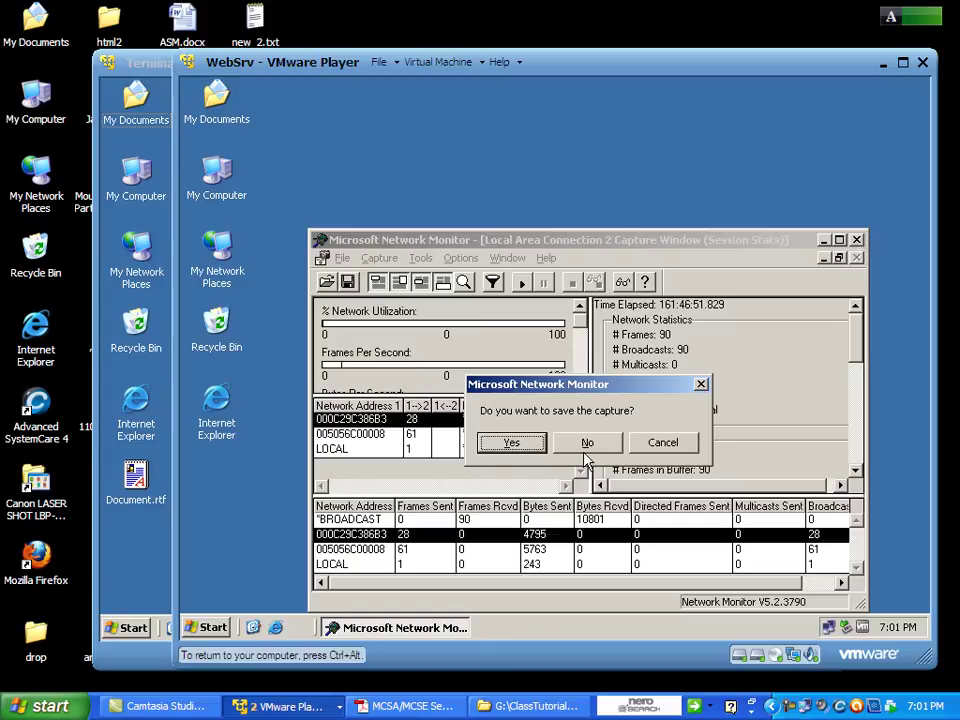
pyautogui.click(587, 443)
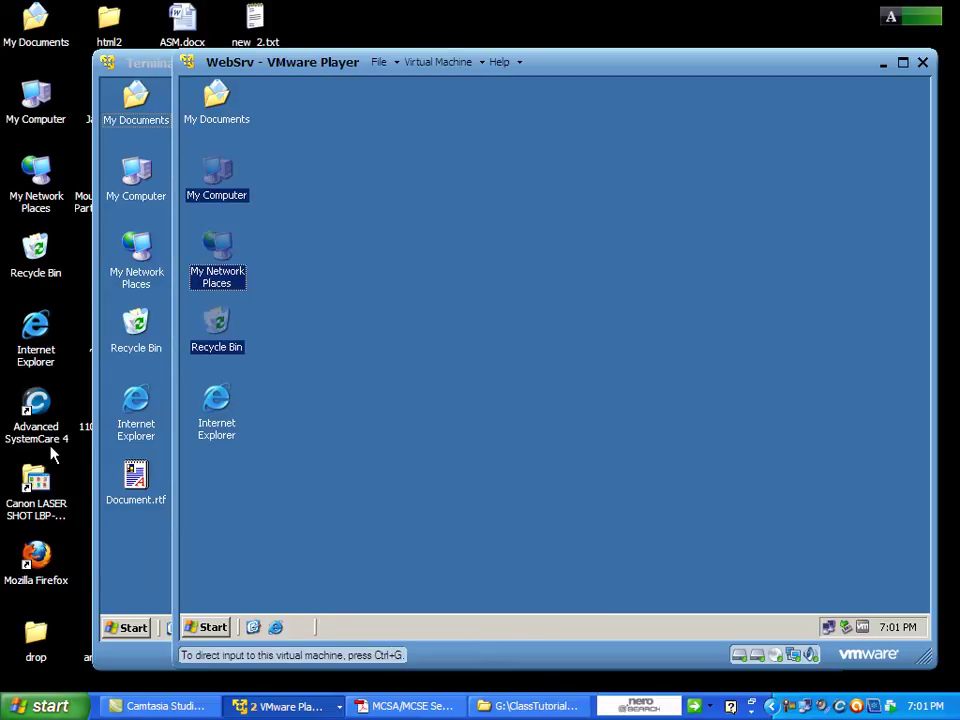
# Change WebSrv's Network Adapter from NAT to Bridged, replicating physical network connection state.
pyautogui.click(226, 196)
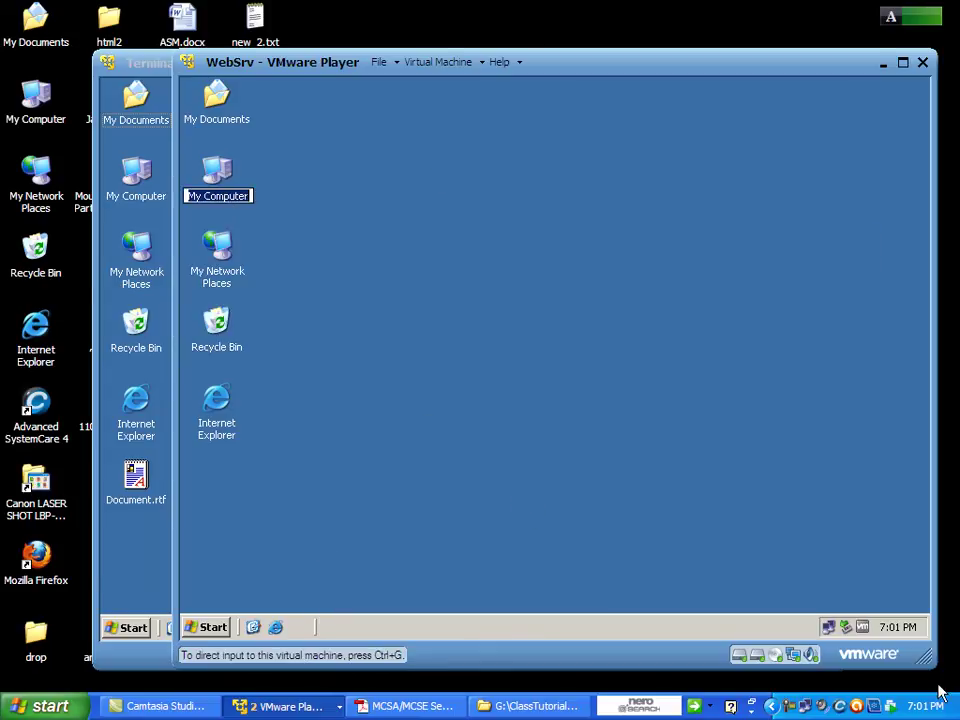
pyautogui.click(630, 390)
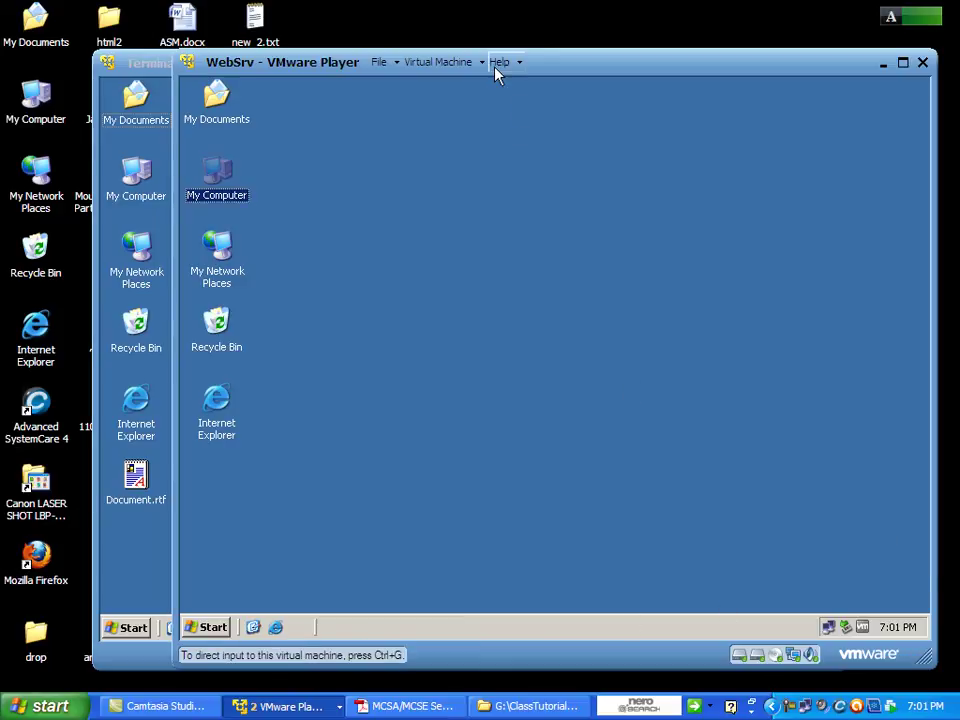
pyautogui.click(481, 64)
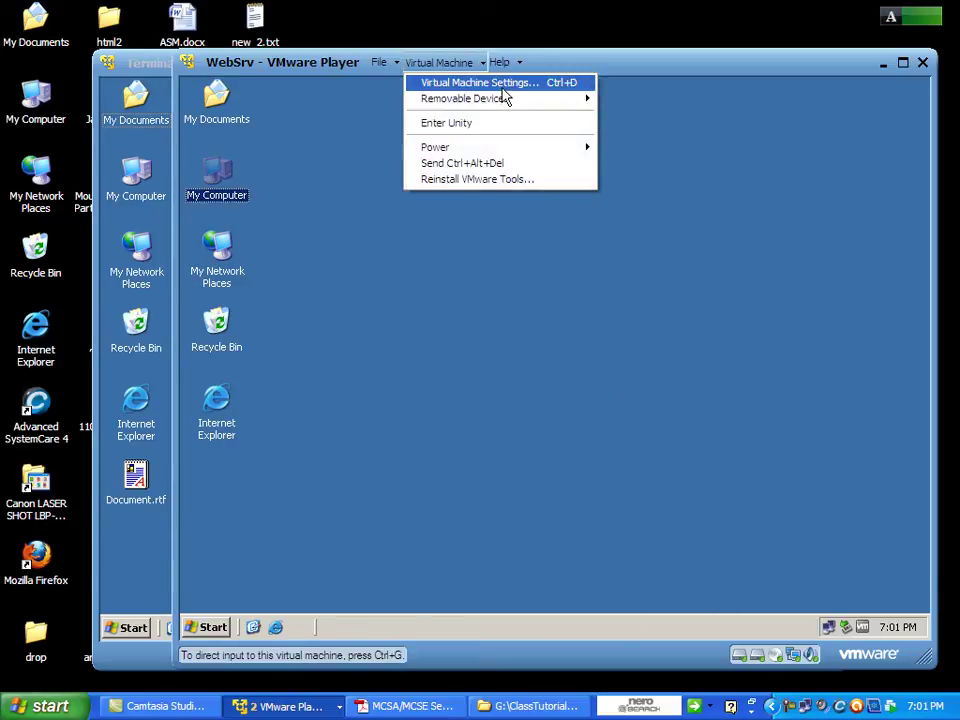
pyautogui.click(500, 84)
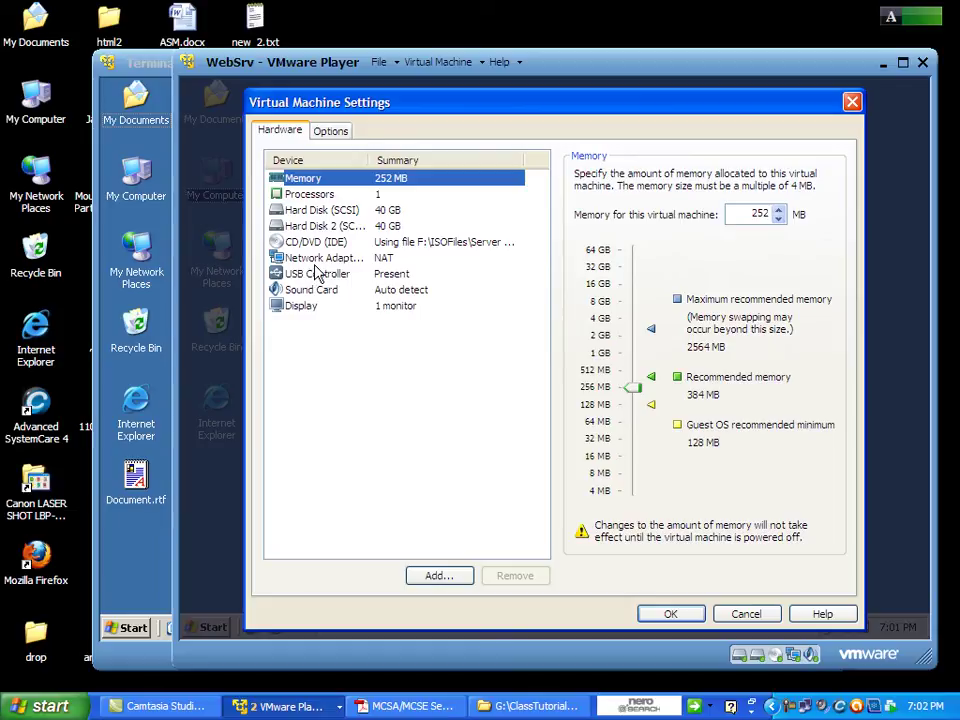
pyautogui.click(318, 259)
pyautogui.click(646, 245)
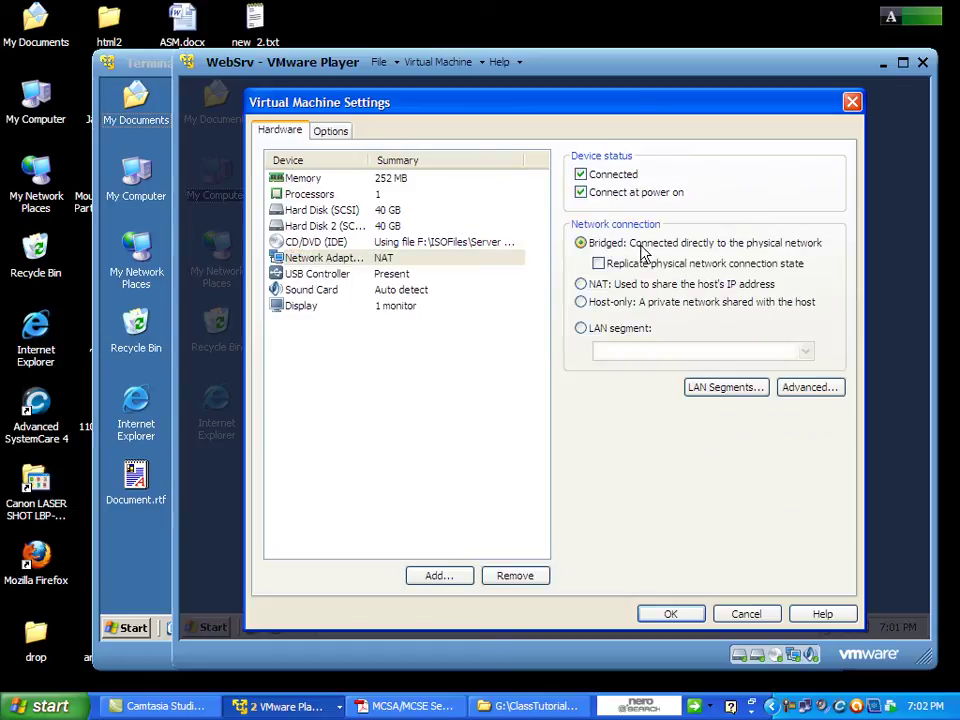
pyautogui.click(628, 264)
pyautogui.click(668, 614)
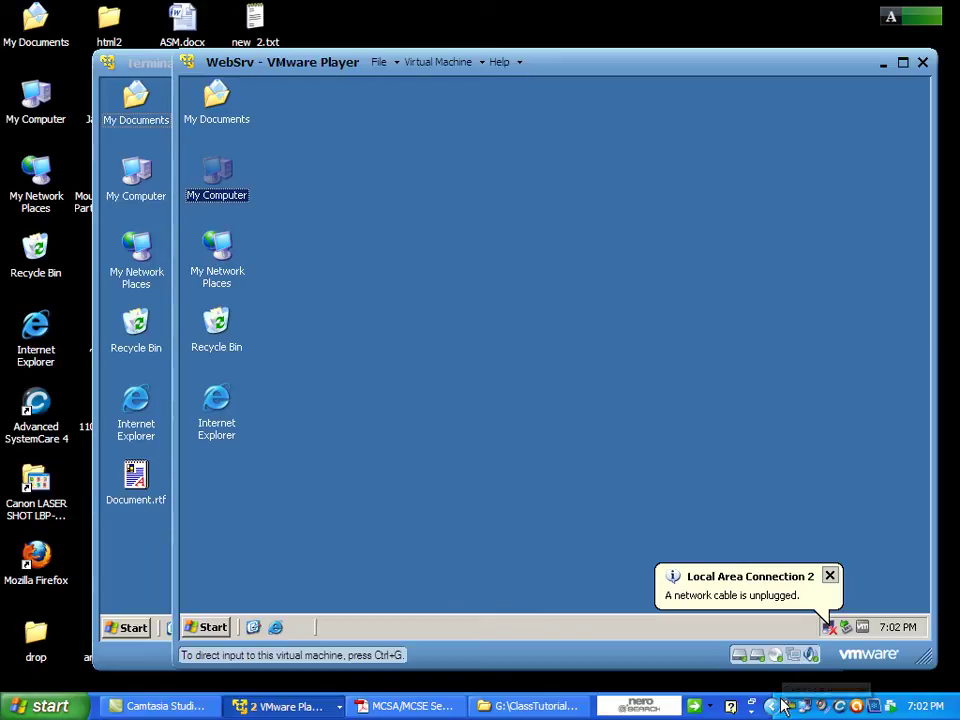
# Open the Internet Protocol (TCP/IP) properties of the host's Local Area Connection.
pyautogui.doubleClick(805, 704)
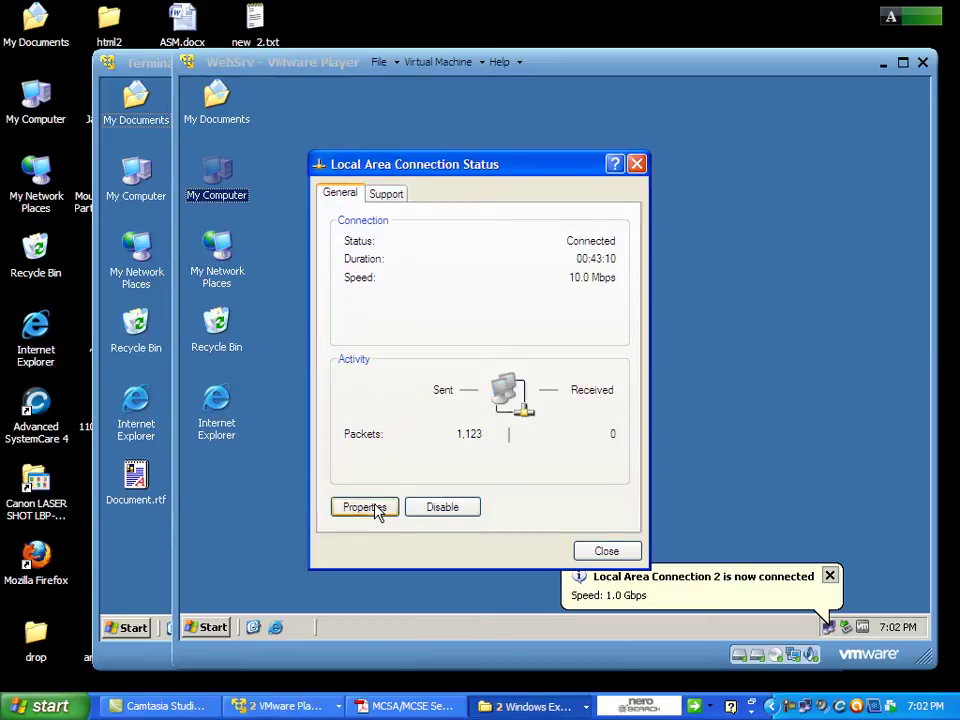
pyautogui.click(372, 508)
pyautogui.click(375, 275)
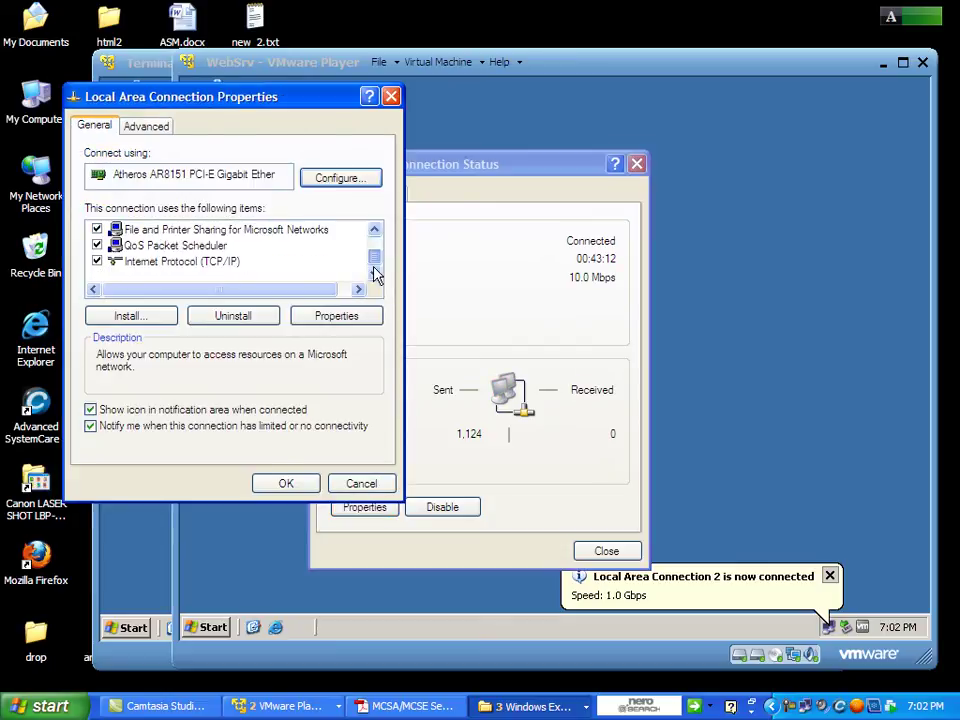
pyautogui.click(205, 262)
pyautogui.rightClick(222, 260)
pyautogui.click(208, 262)
pyautogui.doubleClick(208, 262)
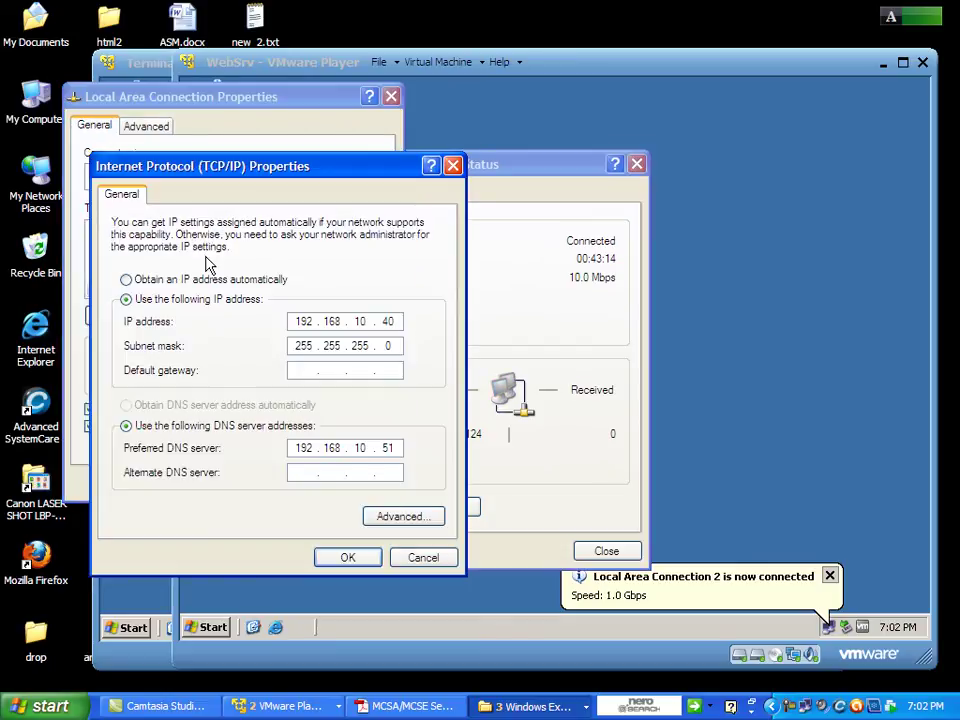
# Set TCP/IP to obtain an IP address automatically, keeping DNS 192.168.10.51, and confirm.
pyautogui.click(167, 279)
pyautogui.rightClick(172, 279)
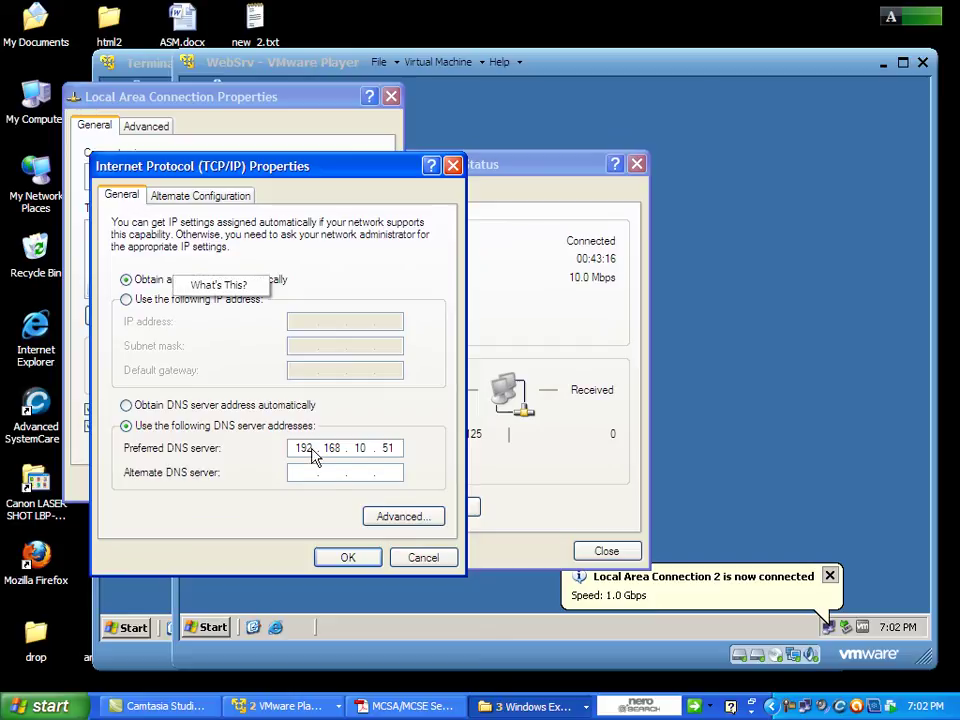
pyautogui.rightClick(339, 562)
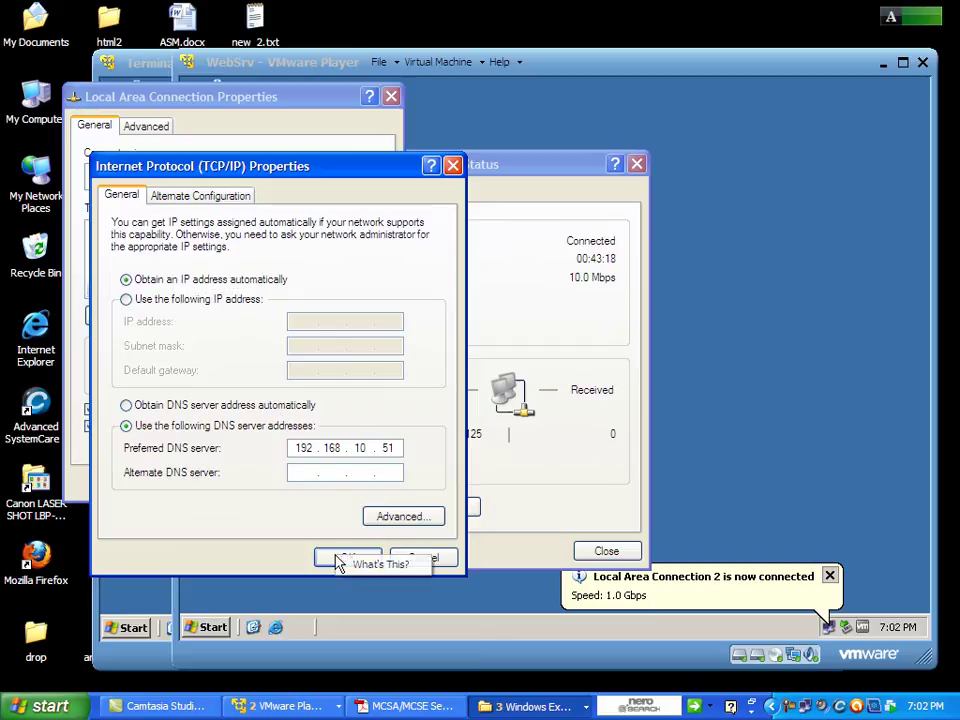
pyautogui.click(330, 560)
pyautogui.click(321, 557)
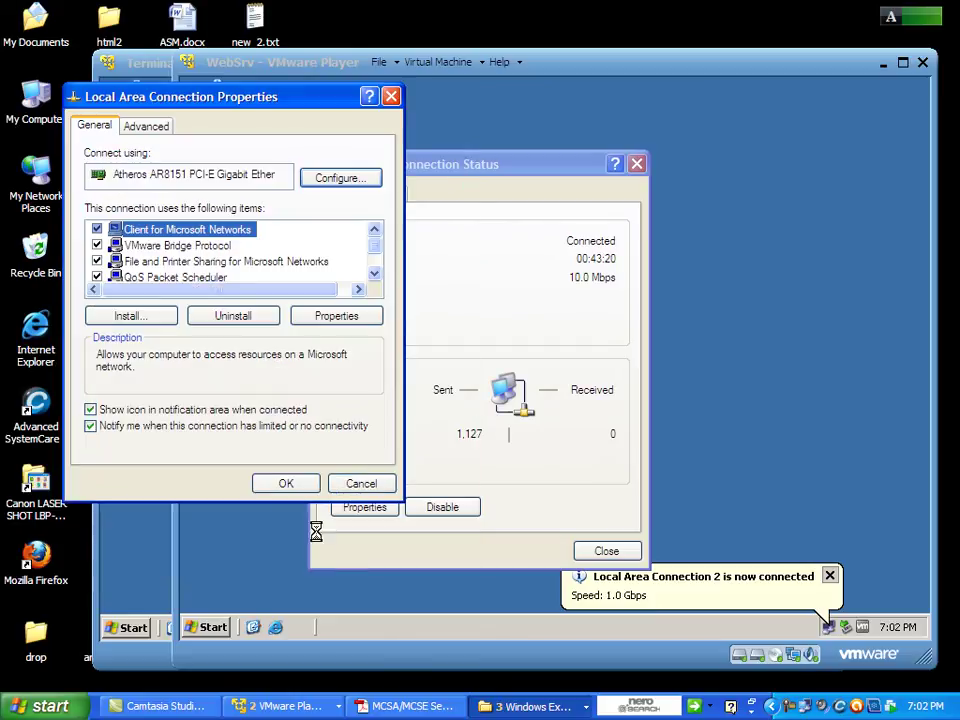
pyautogui.click(277, 485)
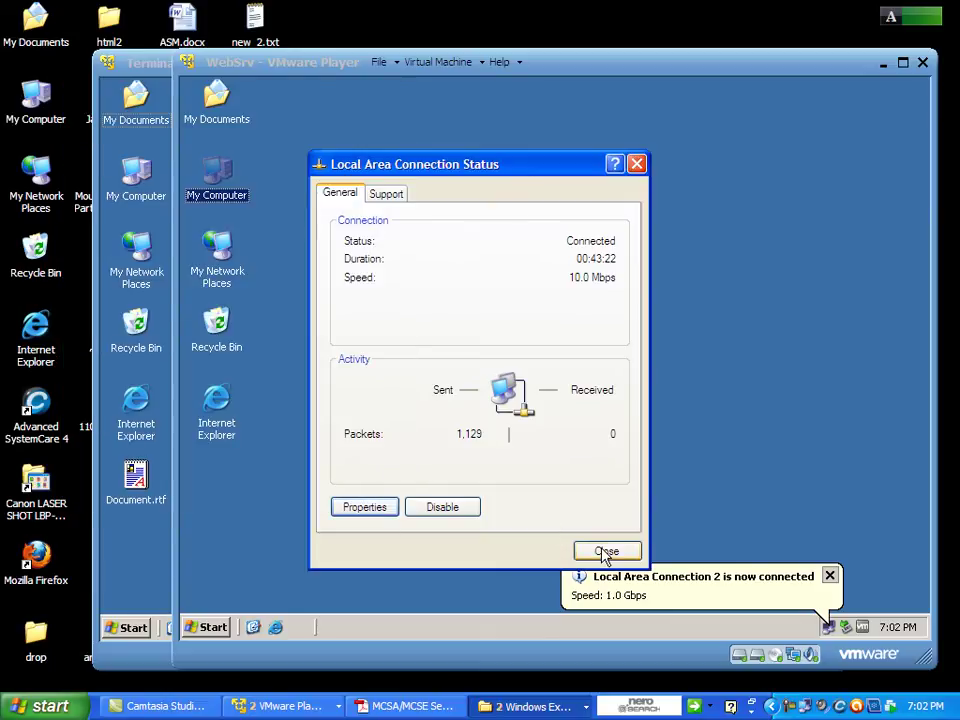
pyautogui.click(606, 552)
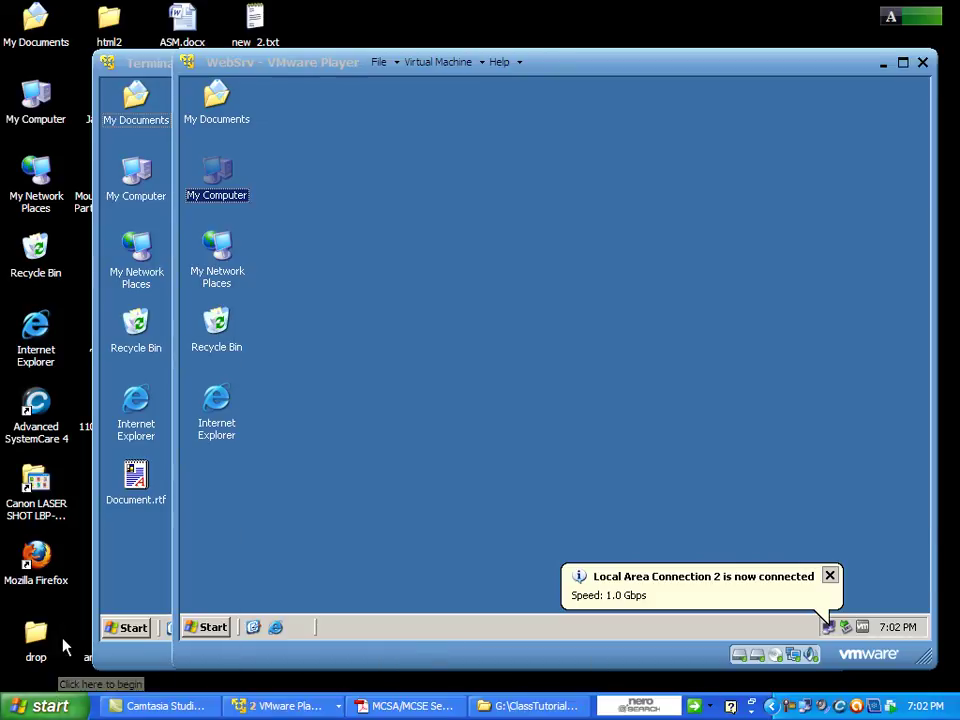
# Minimize TerminalServer and launch a host command prompt with cmd from the Run box.
pyautogui.click(165, 135)
pyautogui.rightClick(643, 133)
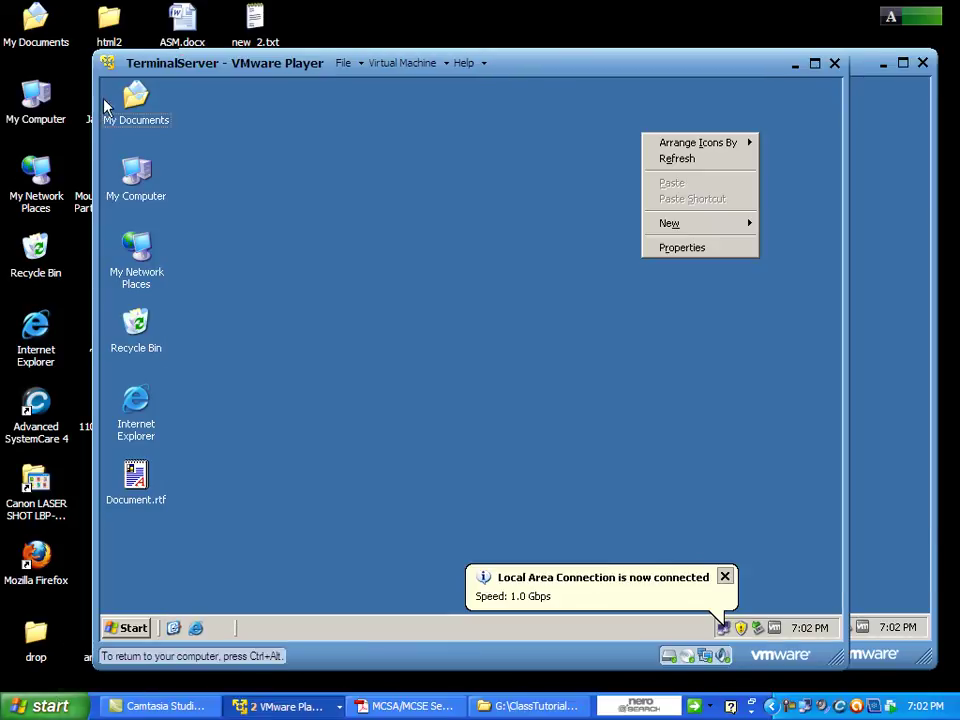
pyautogui.click(795, 64)
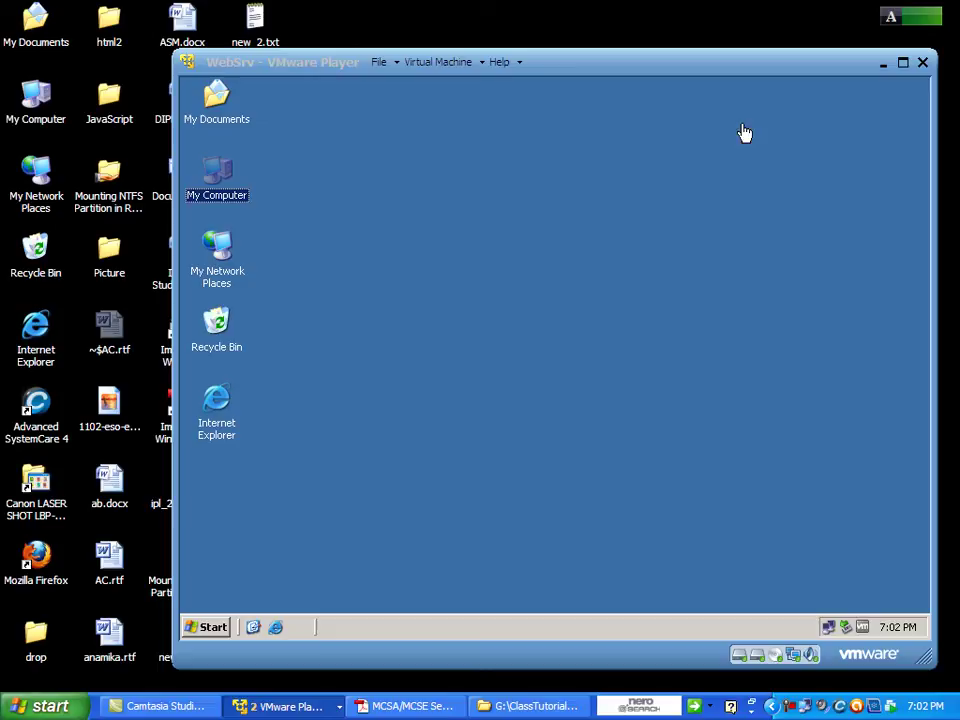
pyautogui.click(62, 708)
pyautogui.click(94, 638)
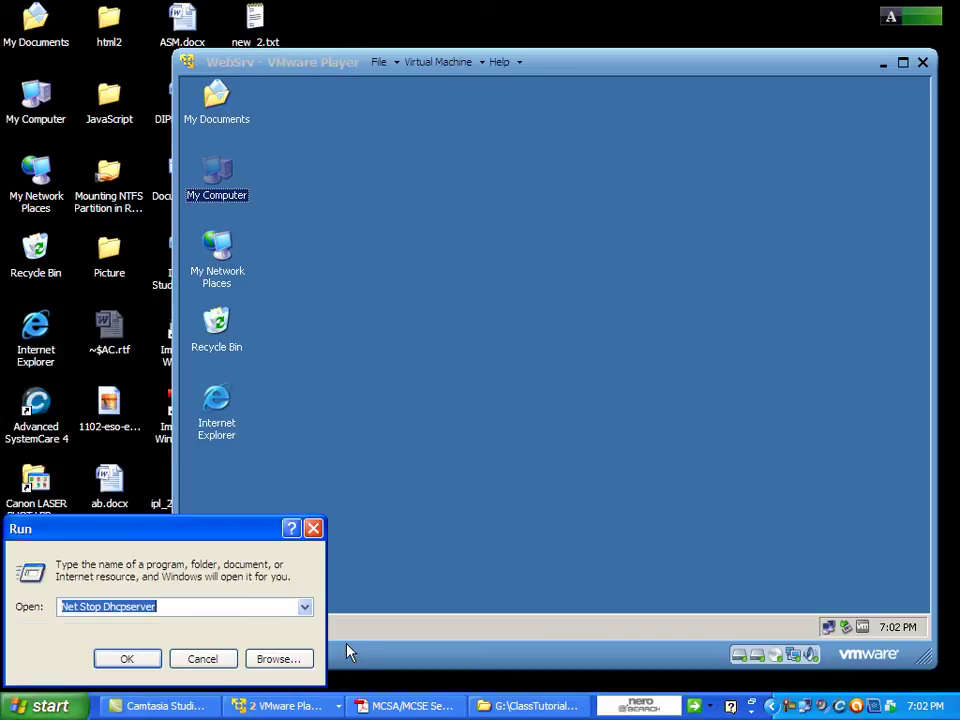
pyautogui.write('cmd')
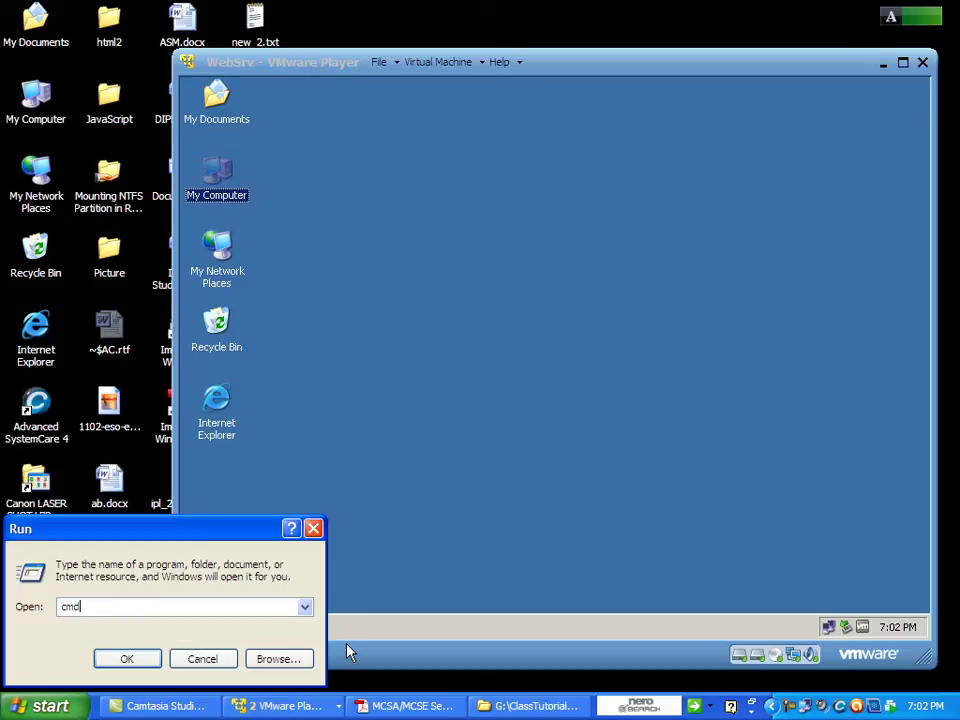
pyautogui.press('Return')
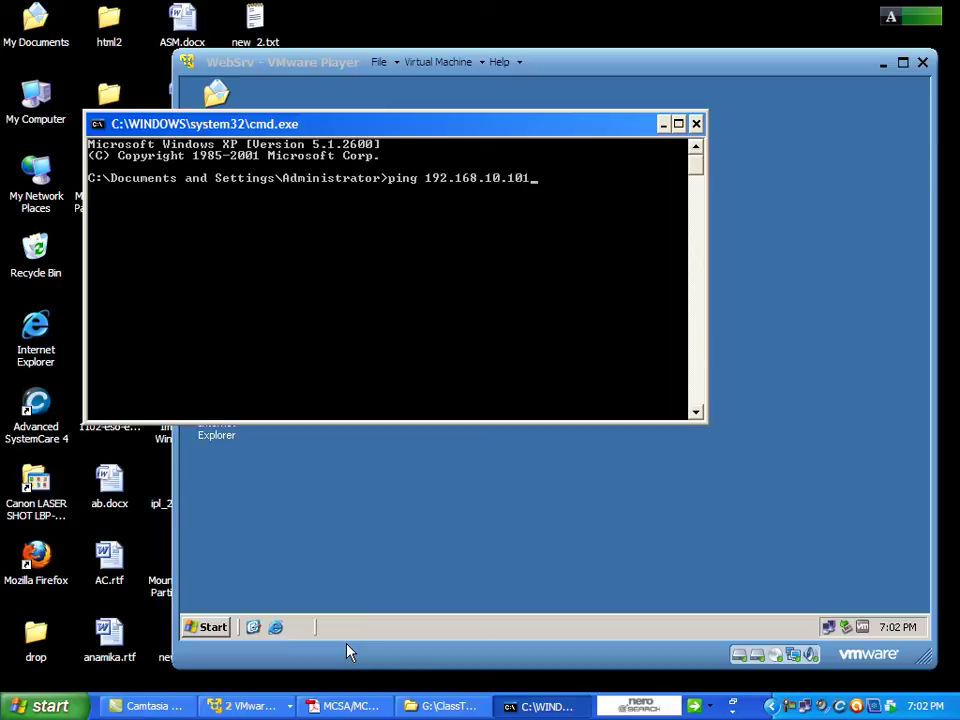
# Ping 192.168.10.101 with four replies and 0% loss, then clear the recalled command.
pyautogui.press('Return')
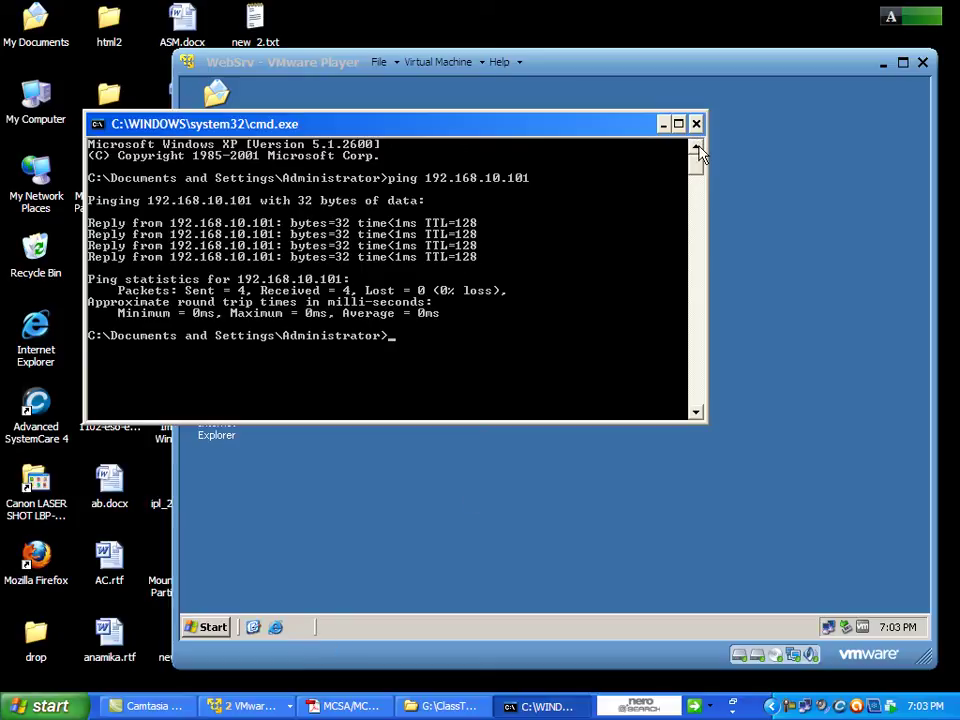
pyautogui.press('Up')
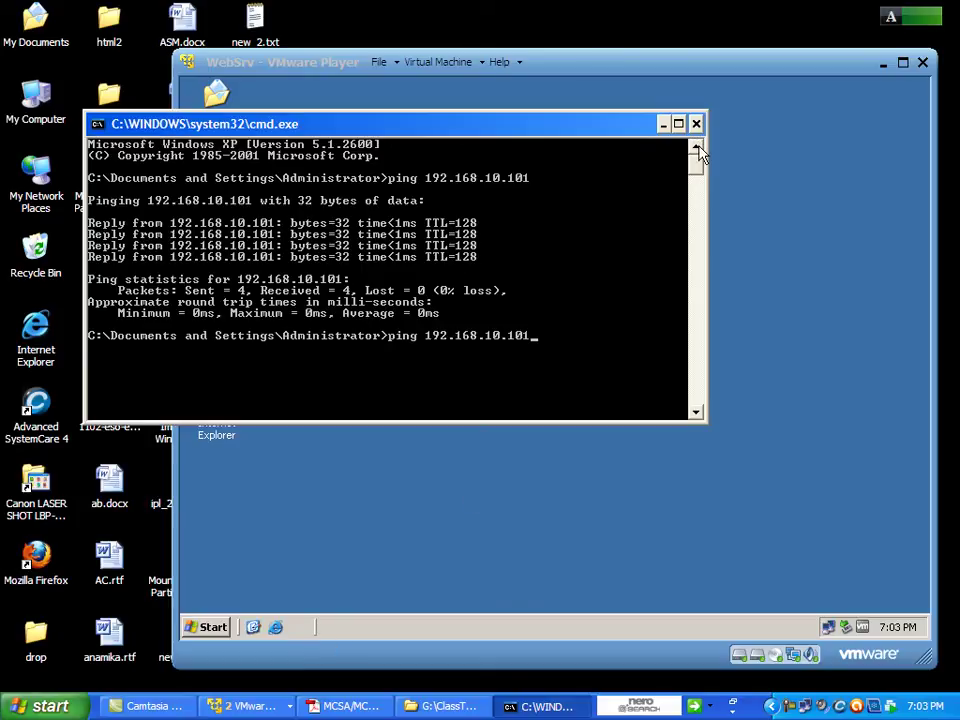
pyautogui.press('BackSpace')
pyautogui.press('BackSpace')
pyautogui.press('BackSpace')
pyautogui.press('BackSpace')
pyautogui.press('BackSpace')
pyautogui.press('BackSpace')
pyautogui.press('BackSpace')
pyautogui.press('BackSpace')
pyautogui.press('BackSpace')
pyautogui.press('BackSpace')
pyautogui.press('BackSpace')
pyautogui.press('BackSpace')
pyautogui.press('BackSpace')
pyautogui.press('BackSpace')
pyautogui.press('BackSpace')
pyautogui.press('BackSpace')
pyautogui.press('BackSpace')
pyautogui.press('BackSpace')
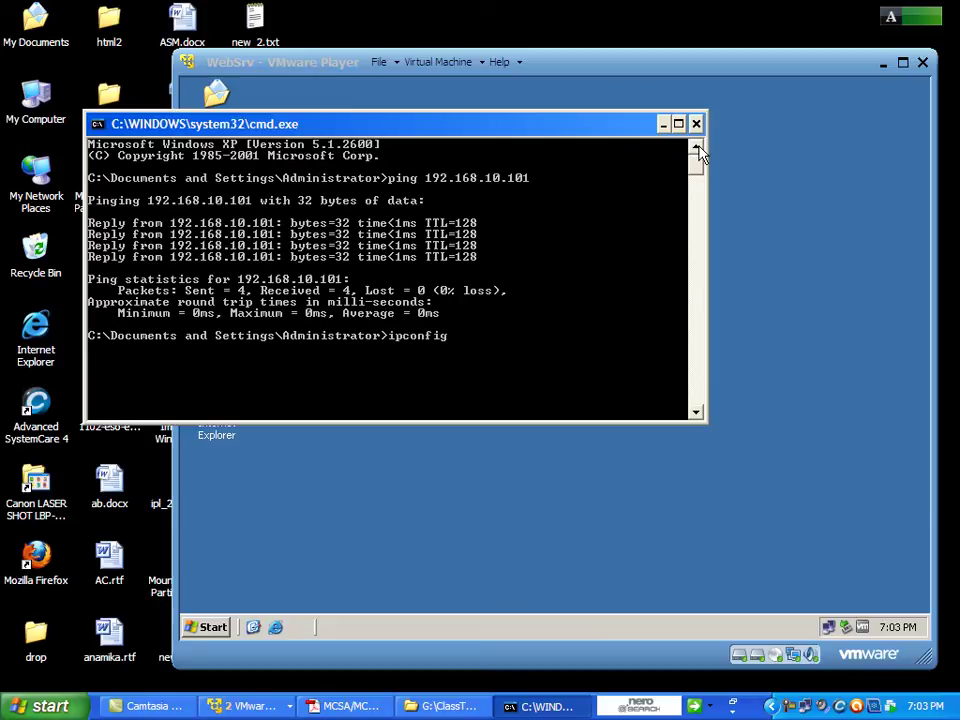
# Show the host's IP configuration with ipconfig, then run ipconfig /renew.
pyautogui.write('ipconfig')
pyautogui.press('Return')
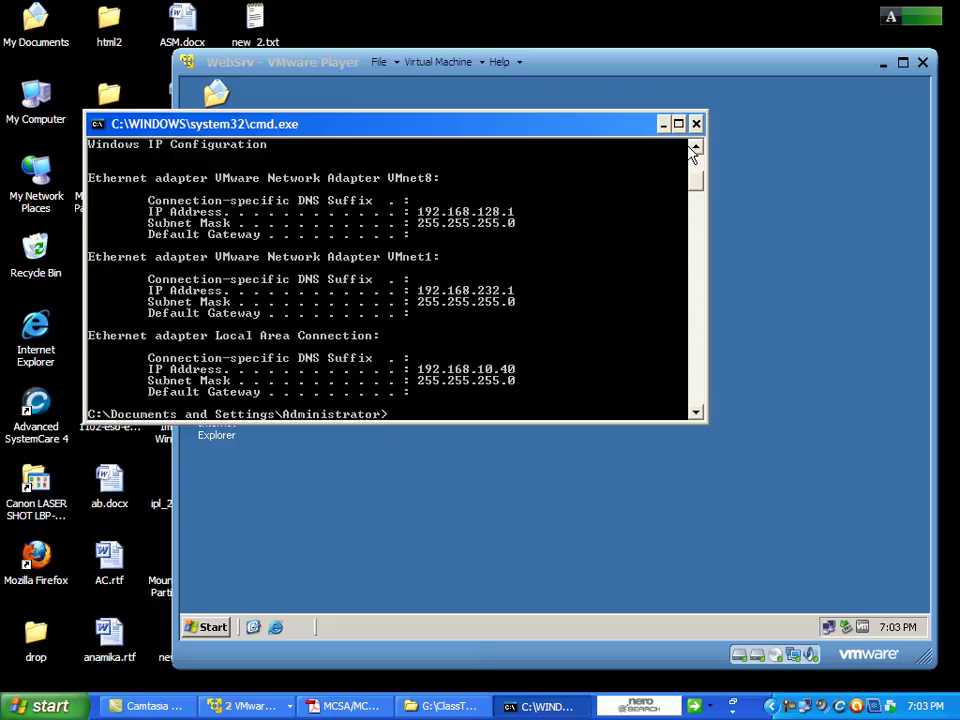
pyautogui.press('Up')
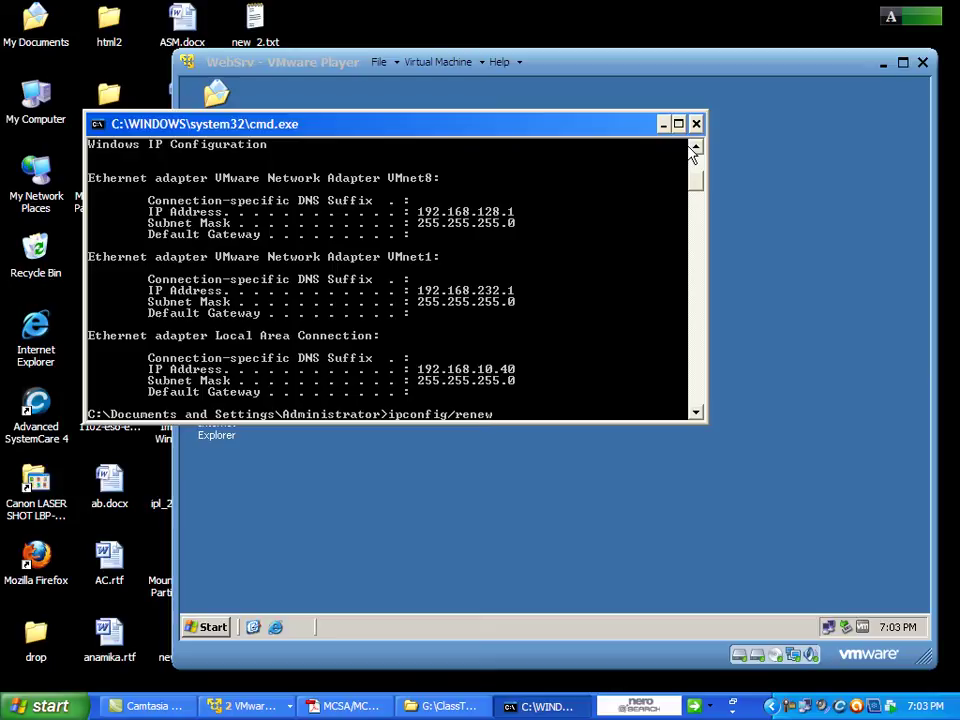
pyautogui.press('Return')
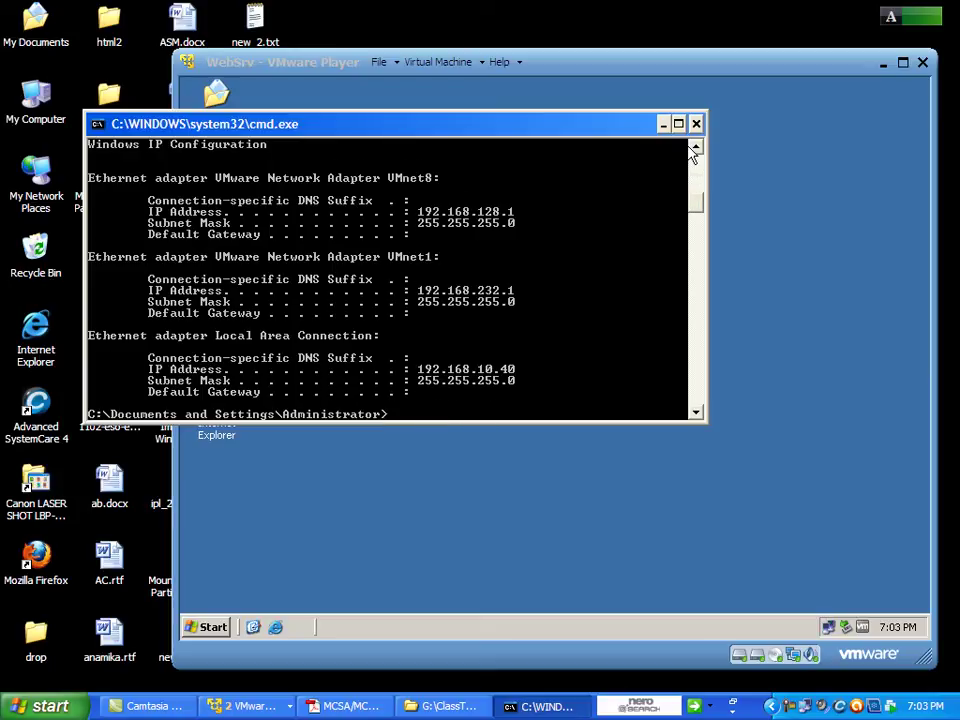
# Release the host's address to 0.0.0.0 with ipconfig /release and bring WebSrv forward.
pyautogui.press('Up')
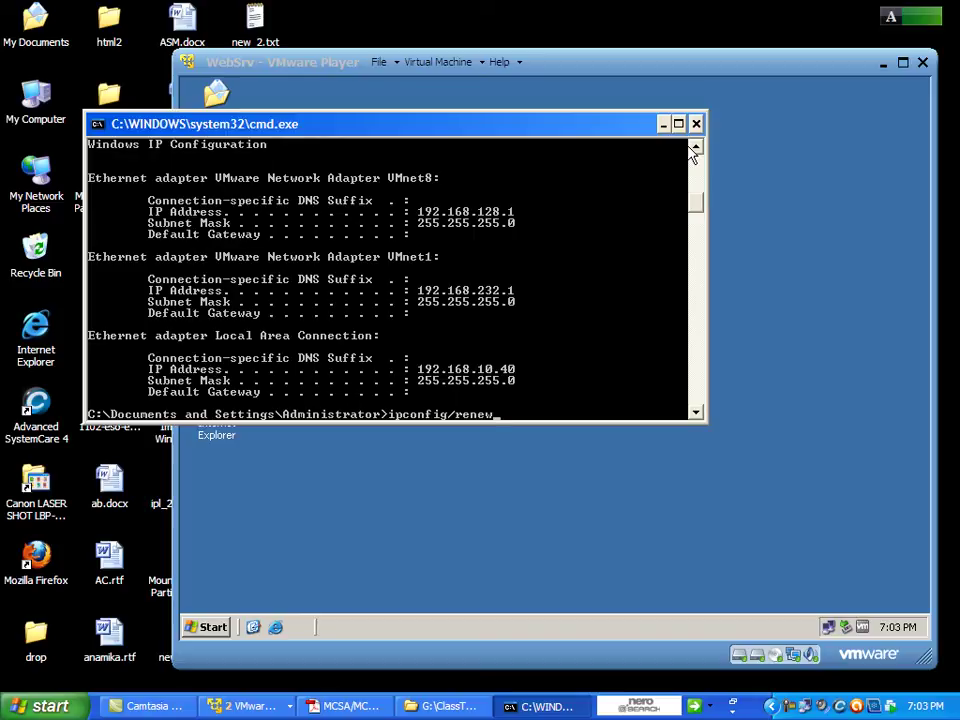
pyautogui.press('BackSpace')
pyautogui.press('BackSpace')
pyautogui.press('Return')
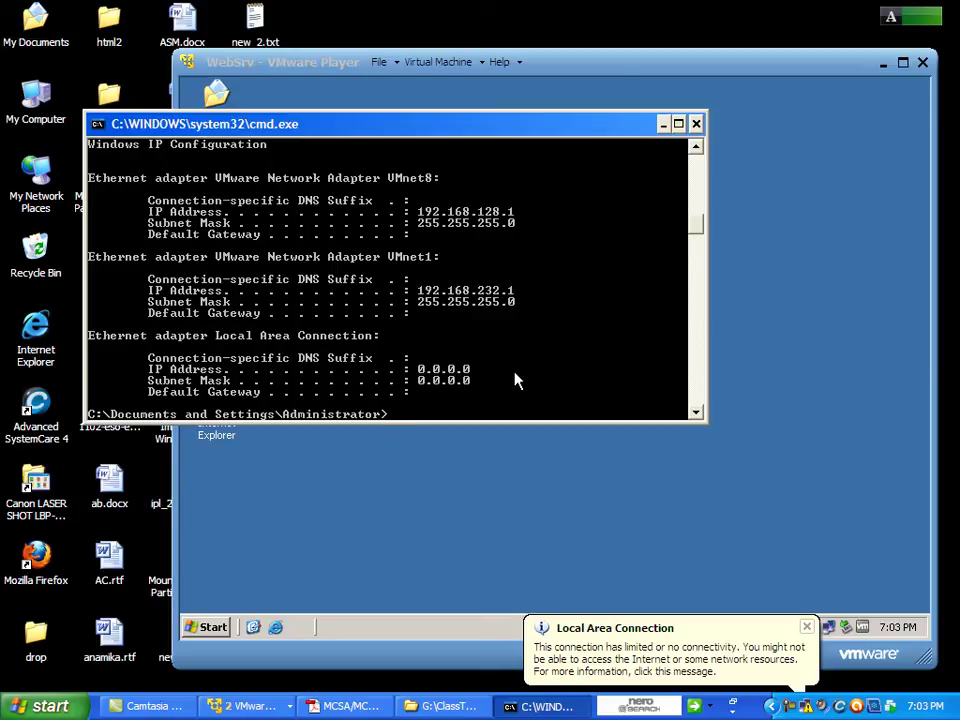
pyautogui.click(897, 343)
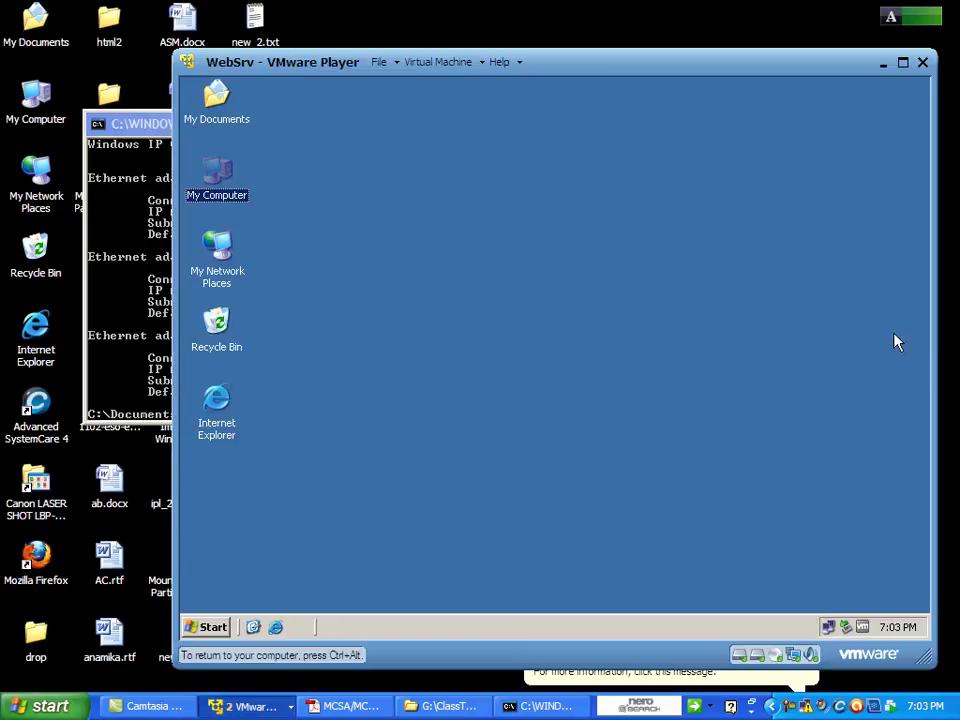
# Launch Network Monitor from Administrative Tools on WebSrv and start capturing on Local Area Connection 2.
pyautogui.click(208, 625)
pyautogui.moveTo(264, 411)
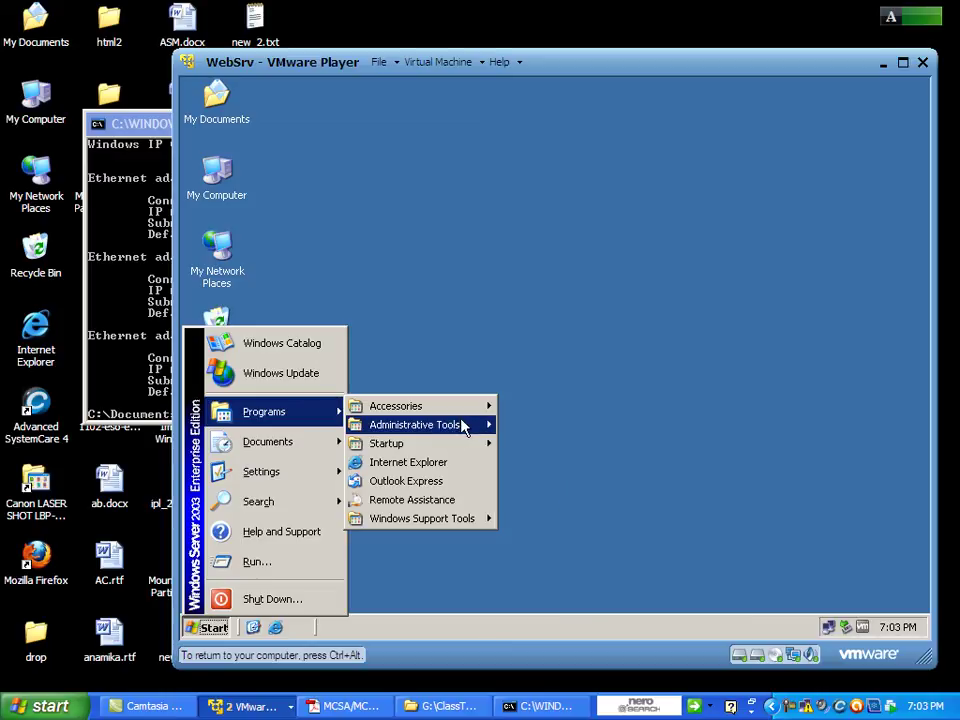
pyautogui.moveTo(462, 427)
pyautogui.click(545, 606)
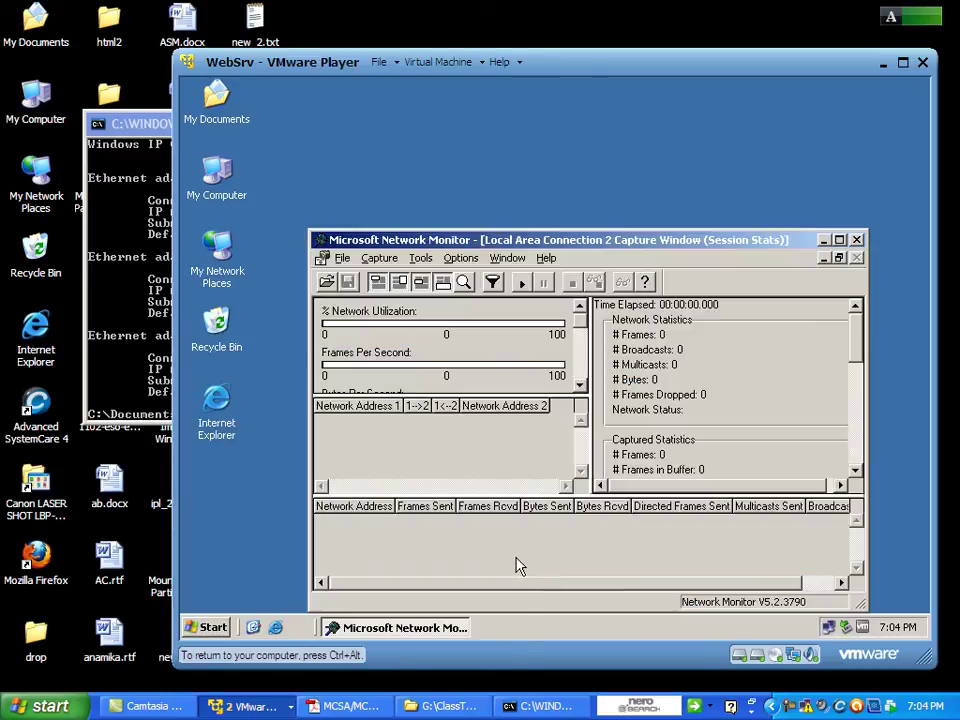
pyautogui.click(379, 258)
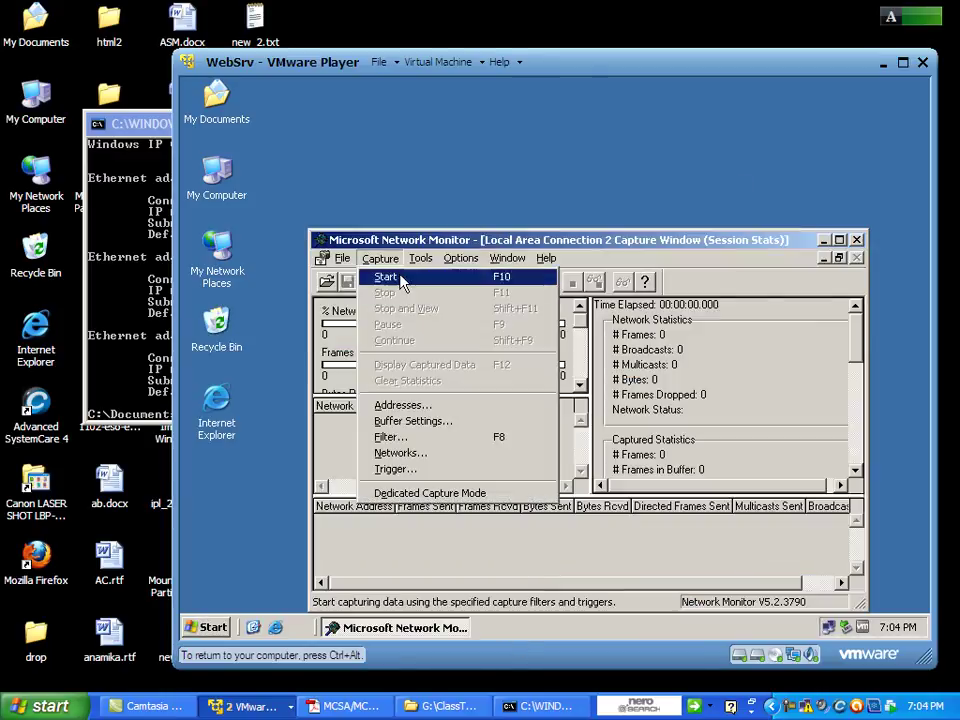
pyautogui.click(405, 277)
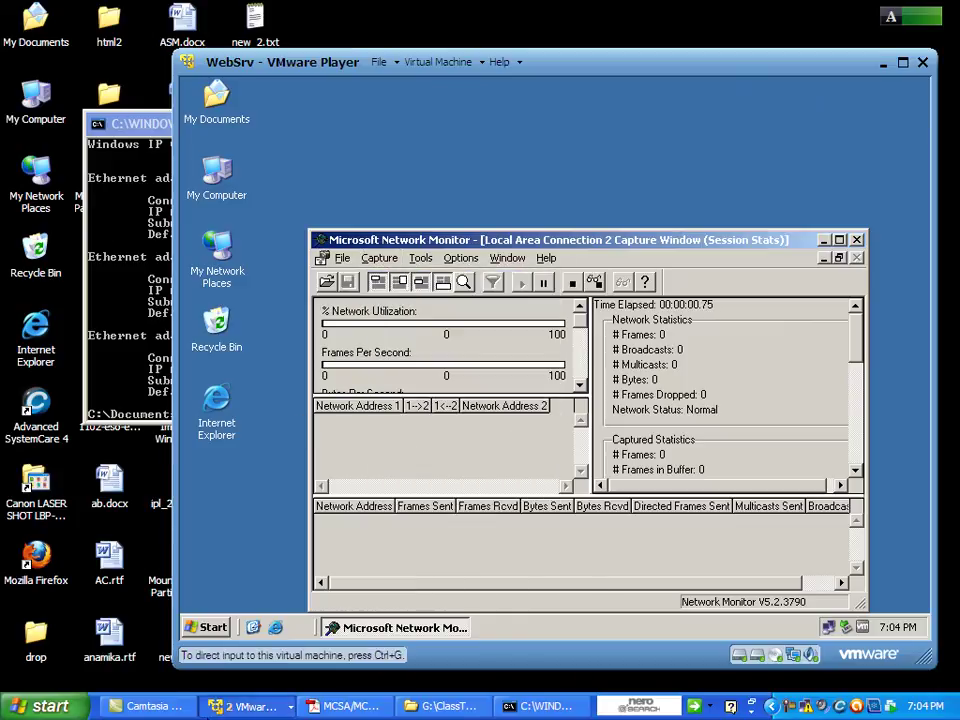
# Renew the host's address to 192.168.10.40 with ipconfig /renew, then minimize the console.
pyautogui.rightClick(556, 706)
pyautogui.click(370, 402)
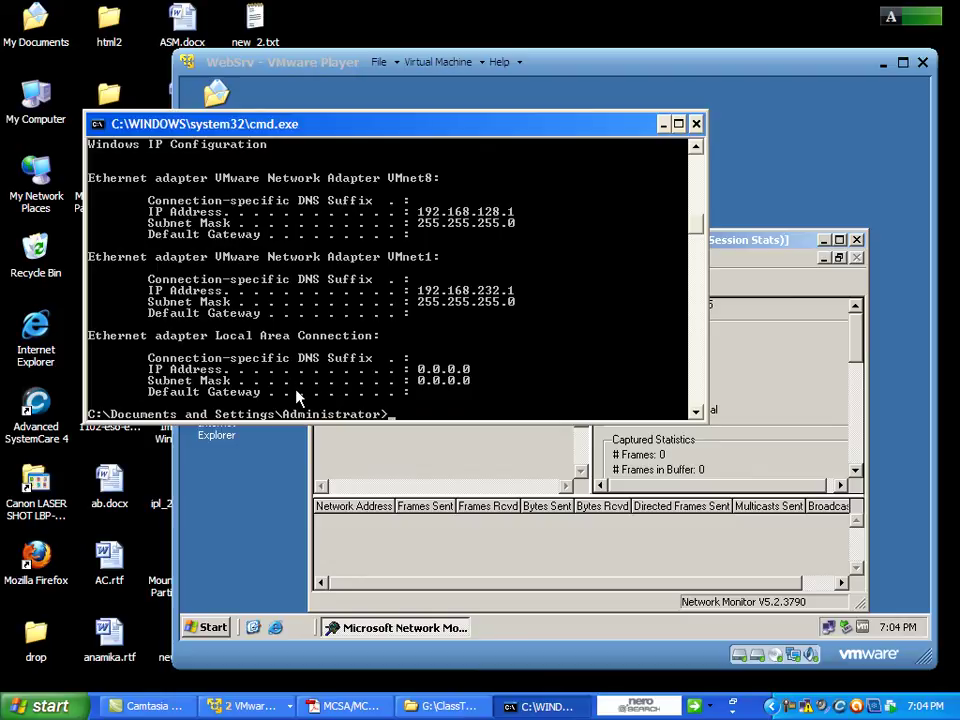
pyautogui.write('ipconfig/release')
pyautogui.press('Return')
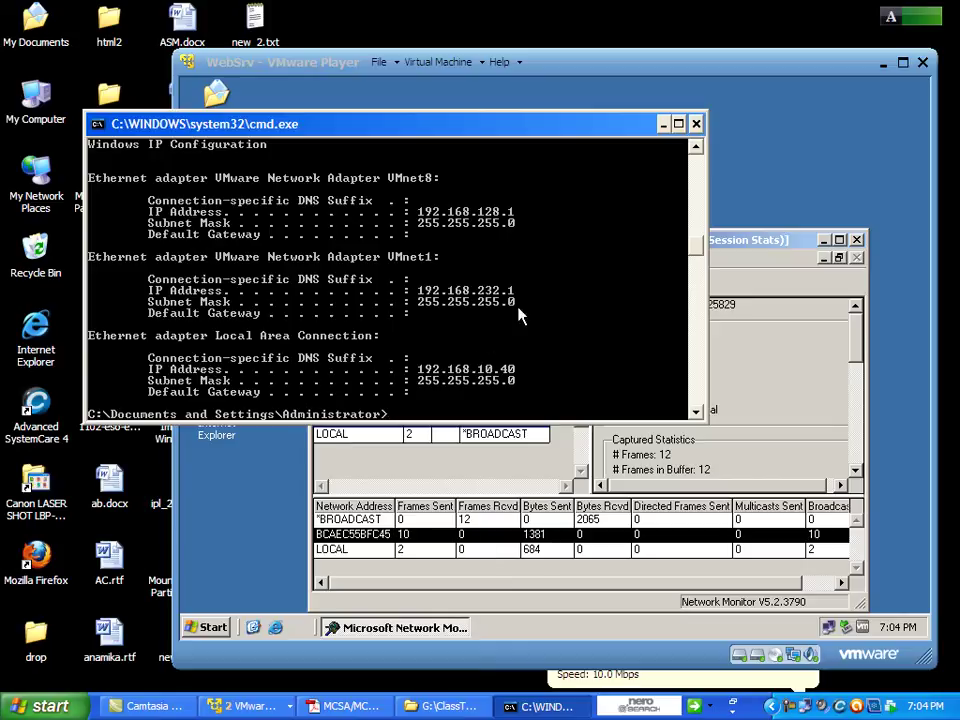
pyautogui.click(662, 124)
pyautogui.click(216, 175)
# Stop the capture at 30 frames and open the Capture Filter dialog, accepting the security notice.
pyautogui.click(420, 258)
pyautogui.moveTo(379, 258)
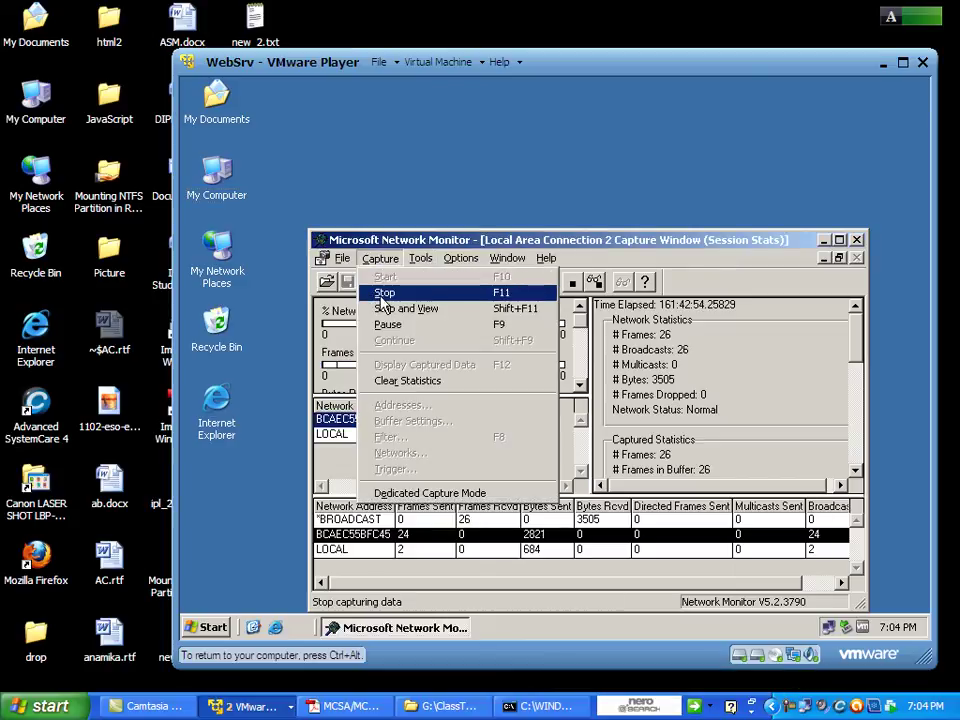
pyautogui.click(381, 293)
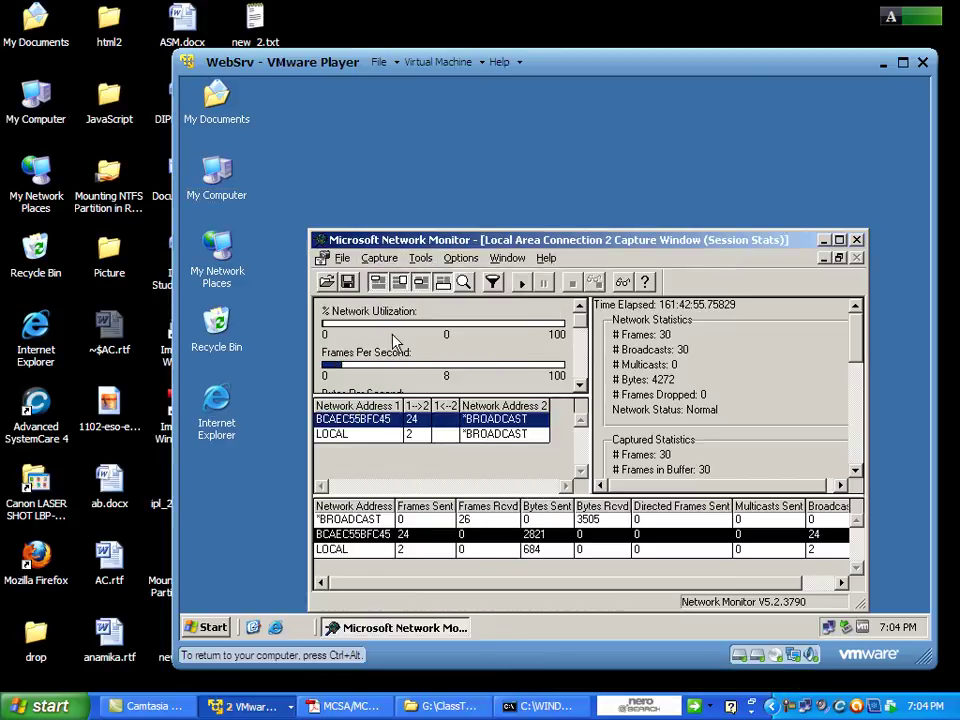
pyautogui.click(384, 258)
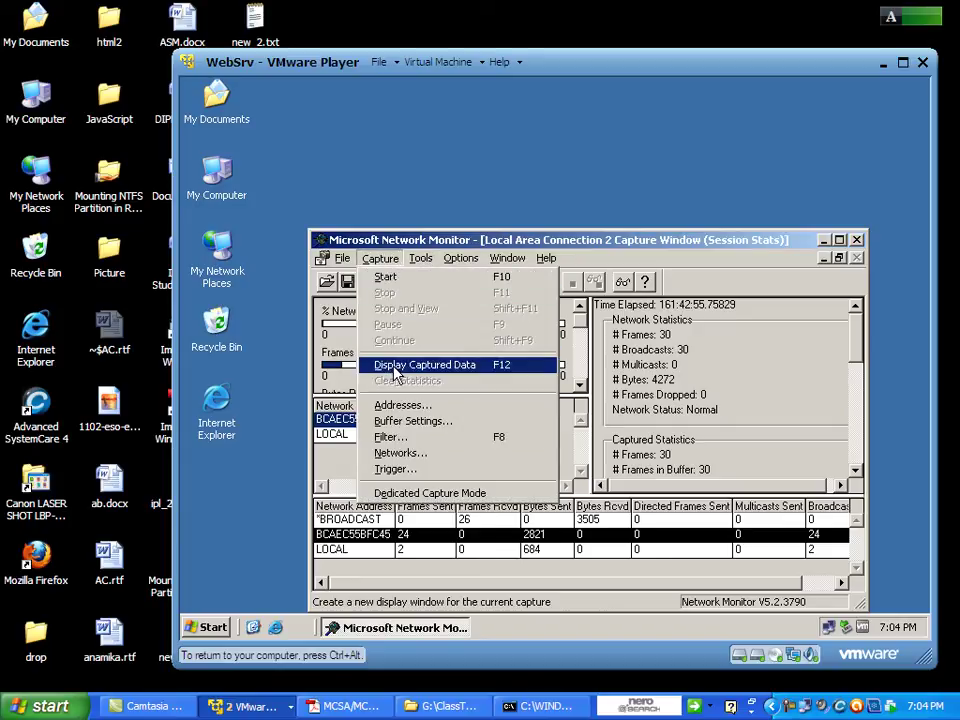
pyautogui.click(405, 441)
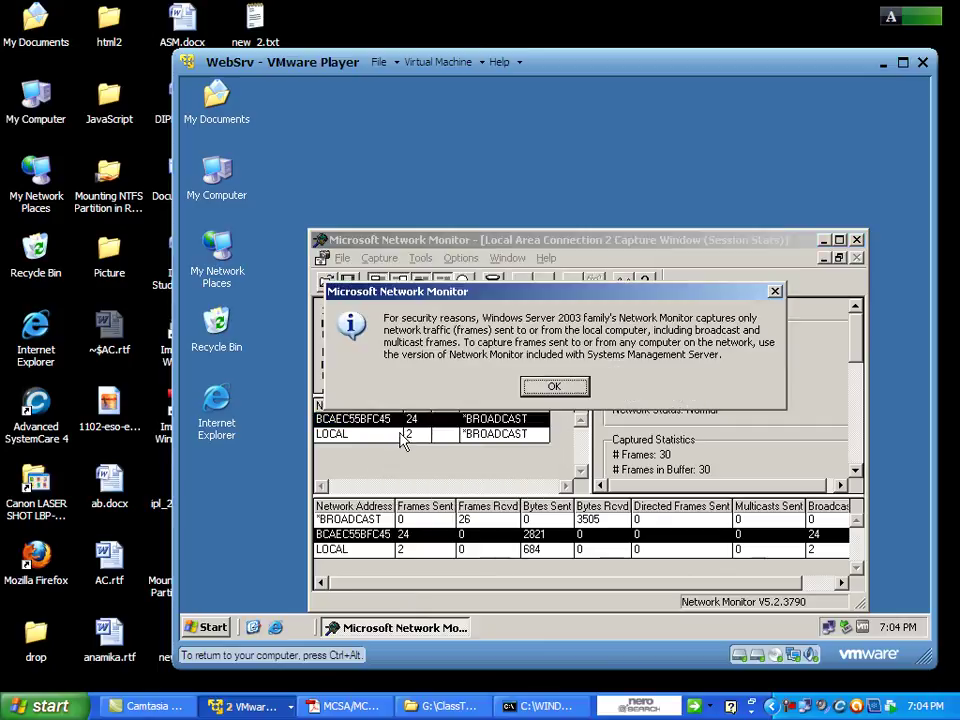
pyautogui.click(553, 387)
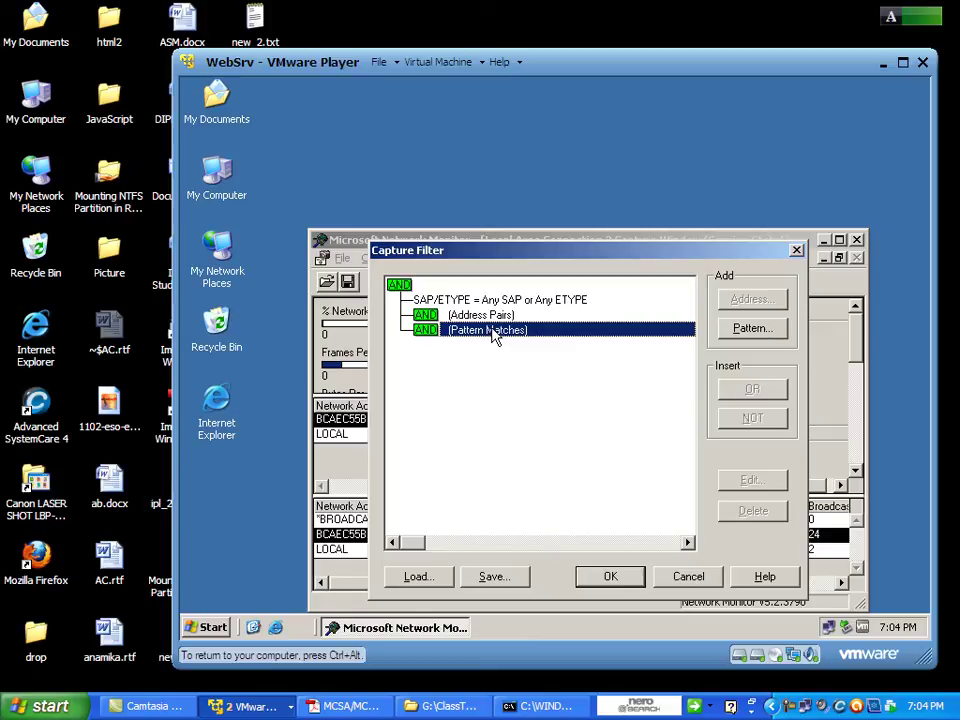
# Cancel the capture filter and display captured frames, led by DHCP Discover, Offer, Request and ACK.
pyautogui.click(688, 577)
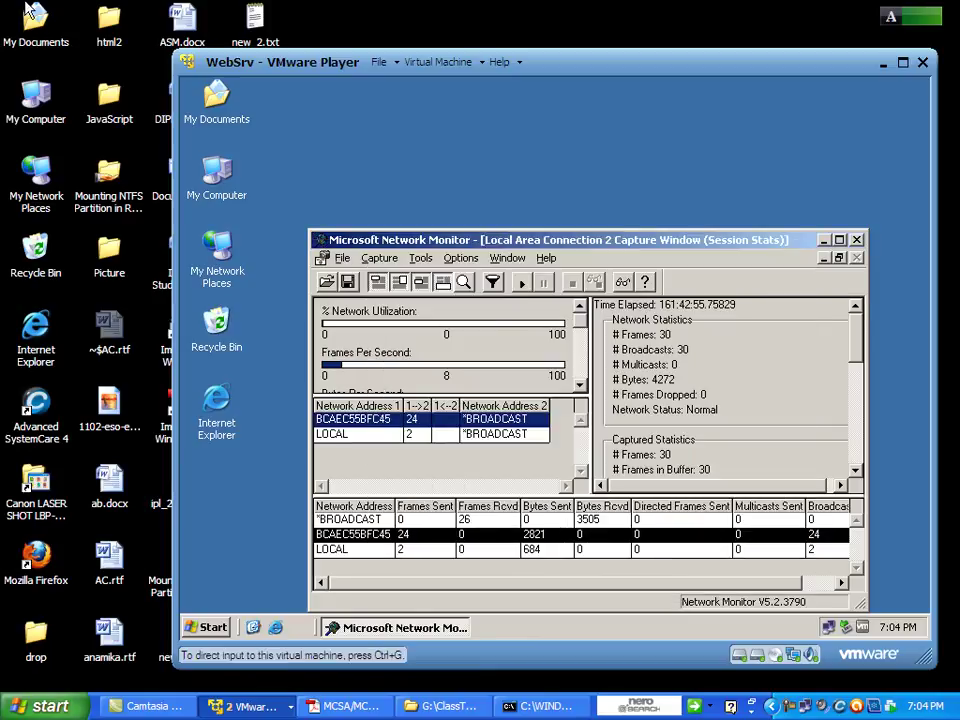
pyautogui.click(379, 261)
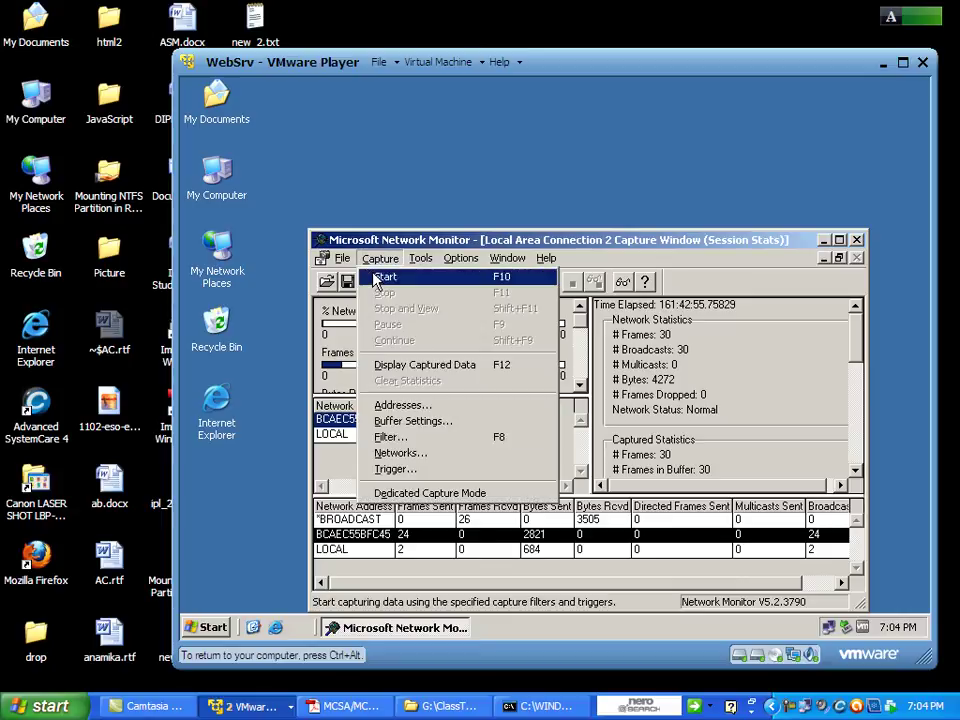
pyautogui.click(420, 366)
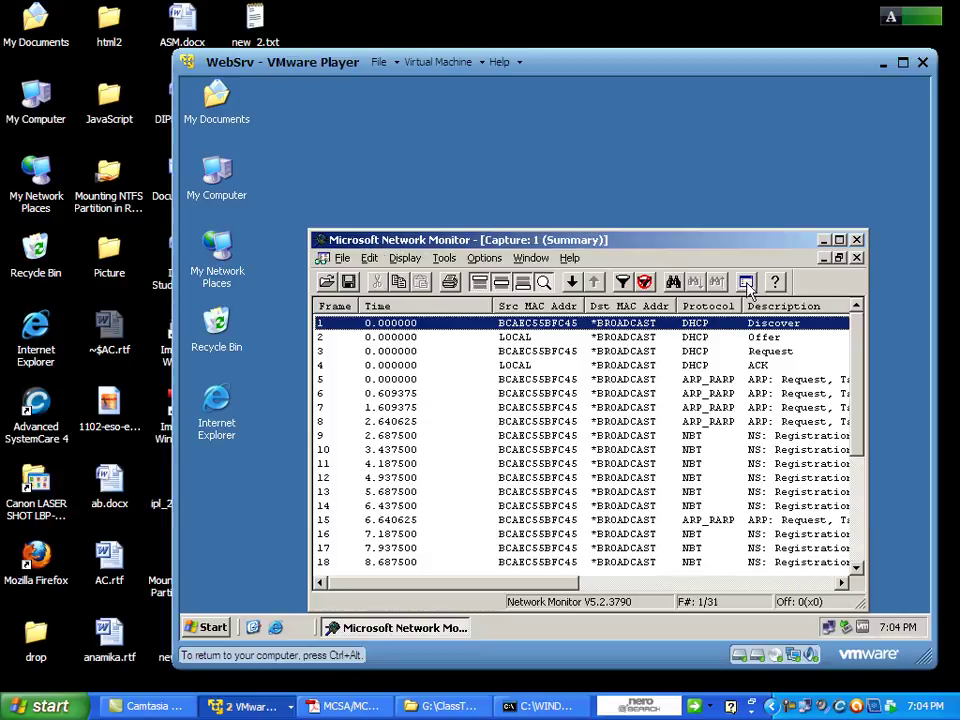
pyautogui.click(856, 258)
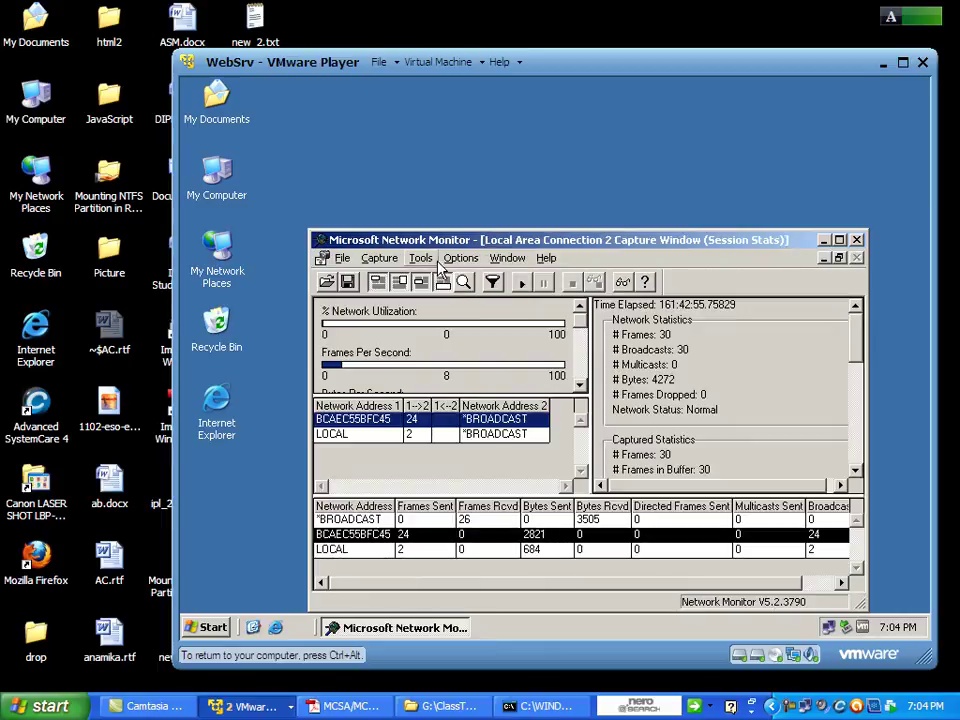
pyautogui.click(380, 258)
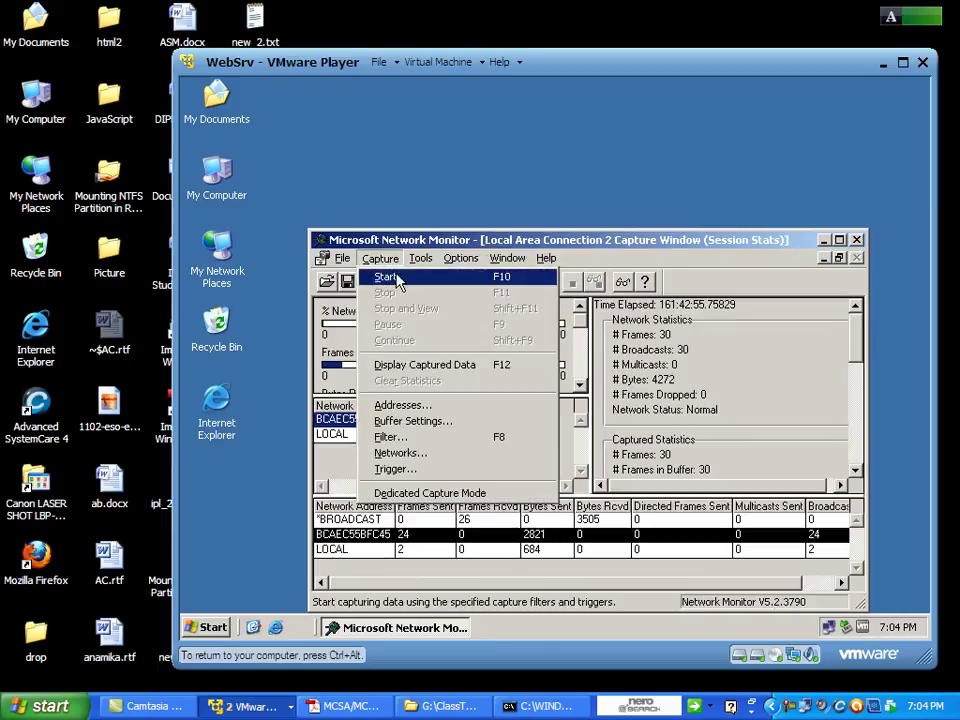
pyautogui.click(425, 365)
pyautogui.click(406, 258)
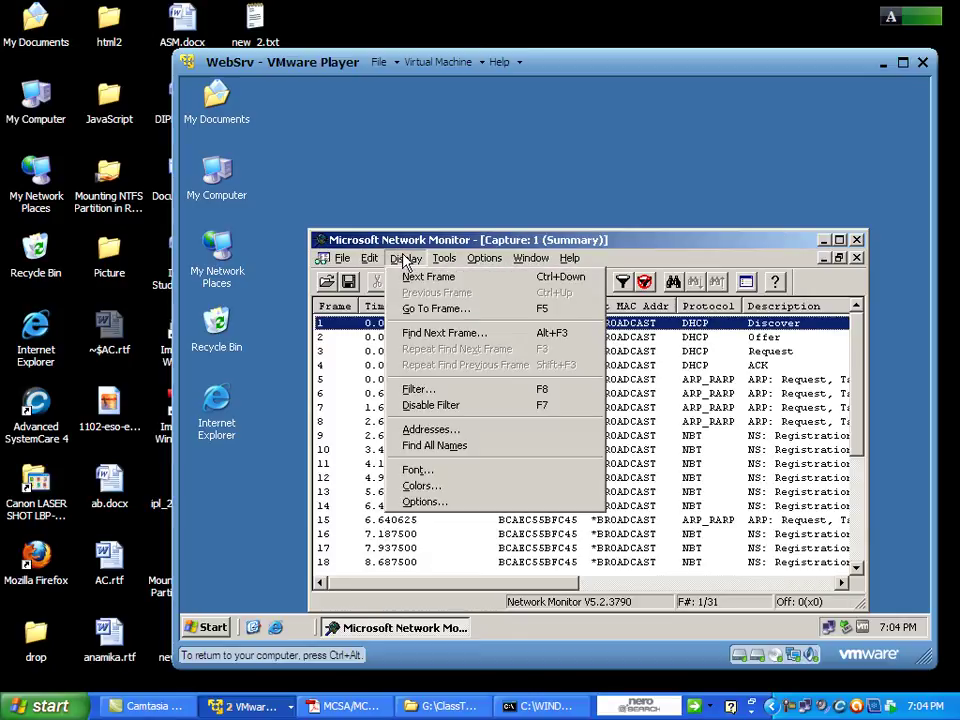
# Open the Protocol == Any filter condition's expression on its Protocol tab.
pyautogui.click(412, 390)
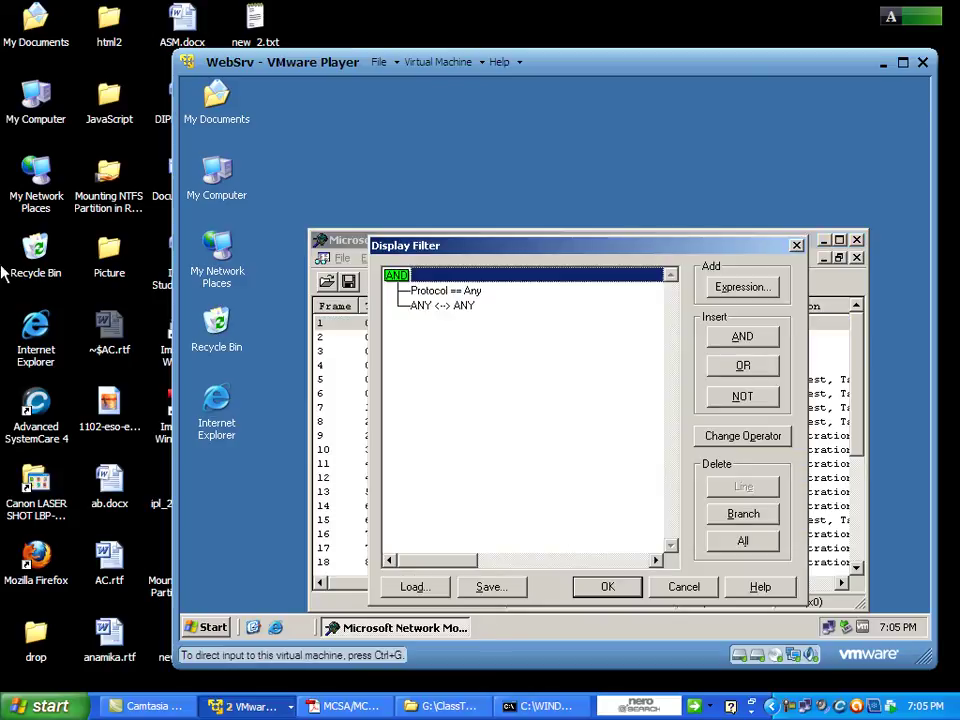
pyautogui.click(440, 292)
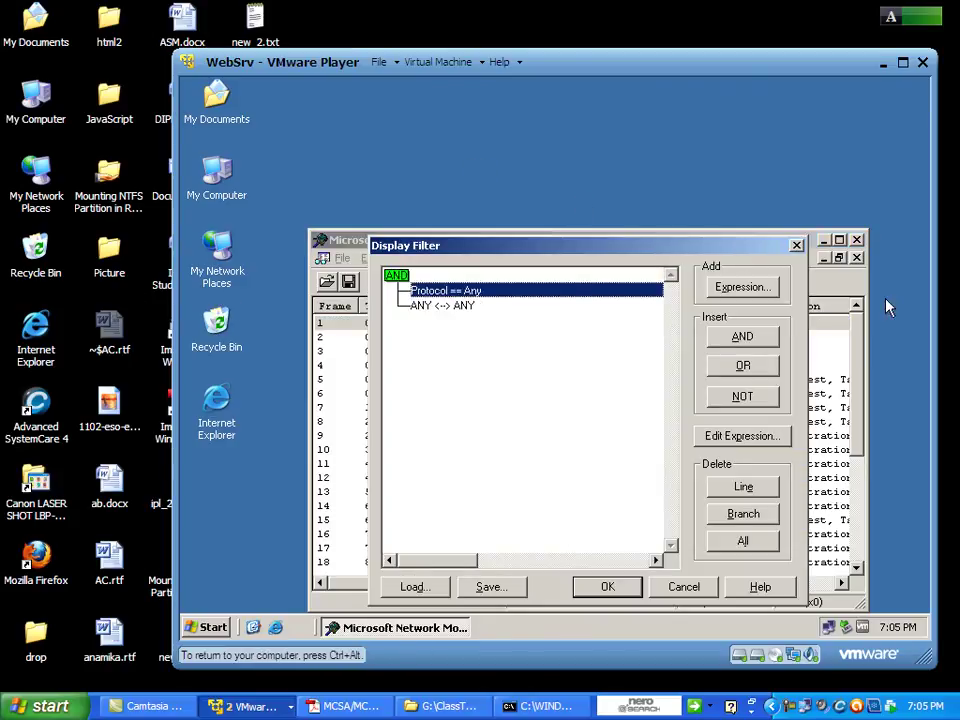
pyautogui.click(743, 291)
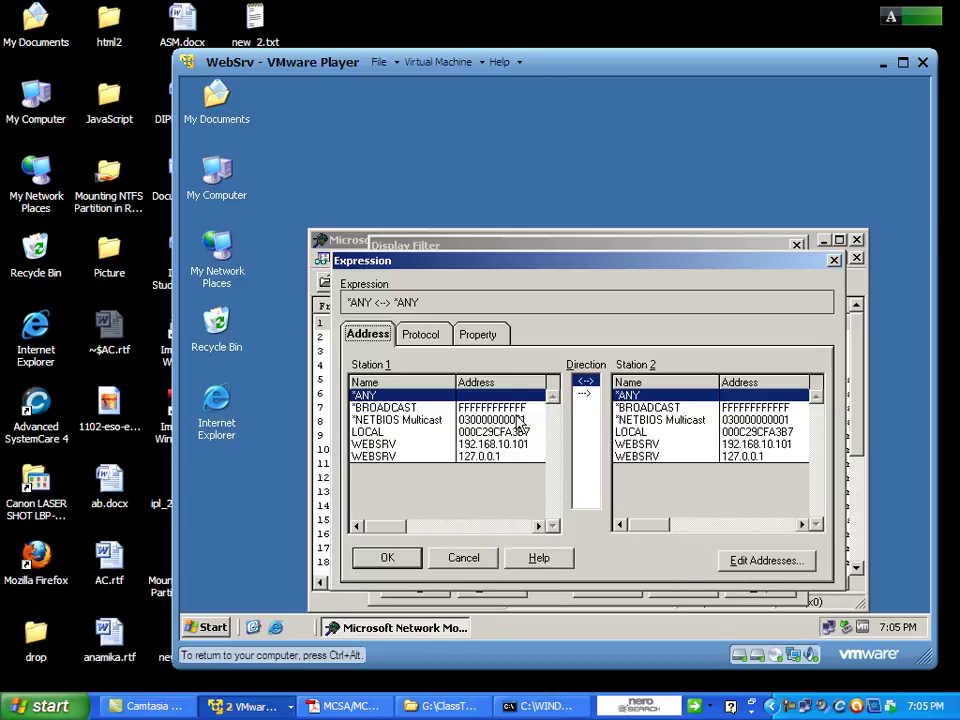
pyautogui.click(421, 334)
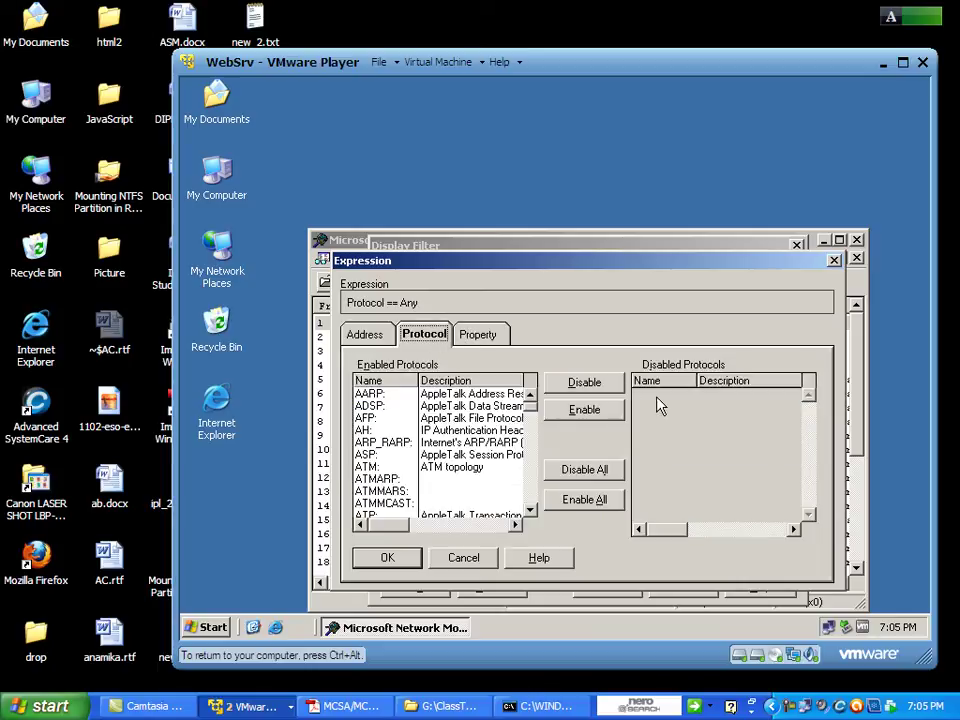
# Disable all protocols and scroll the Disabled Protocols list down to DHCP.
pyautogui.click(590, 388)
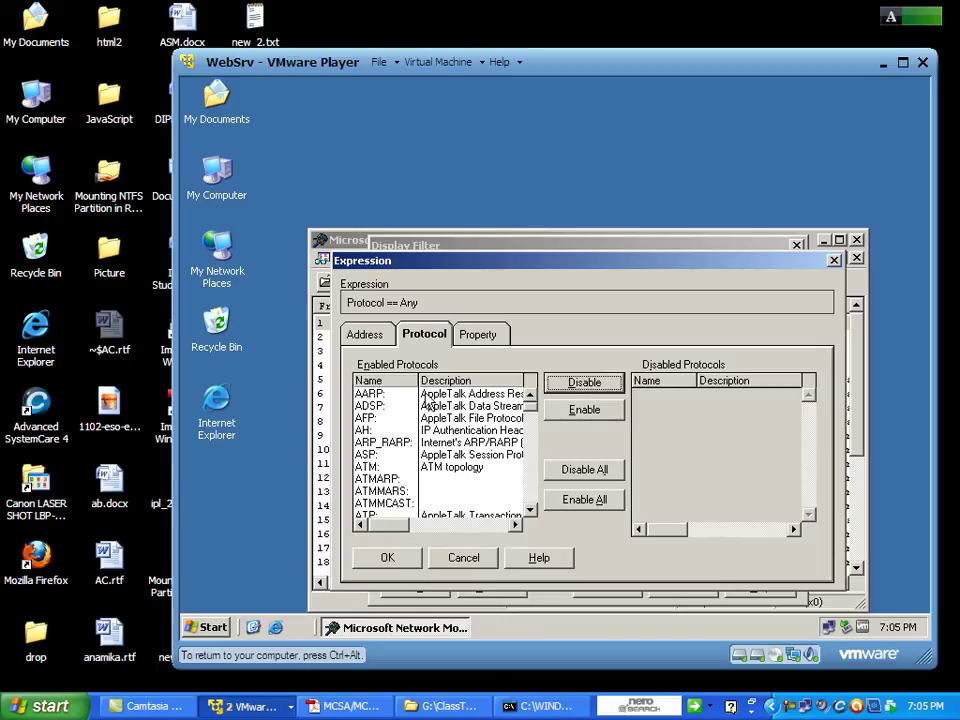
pyautogui.click(383, 407)
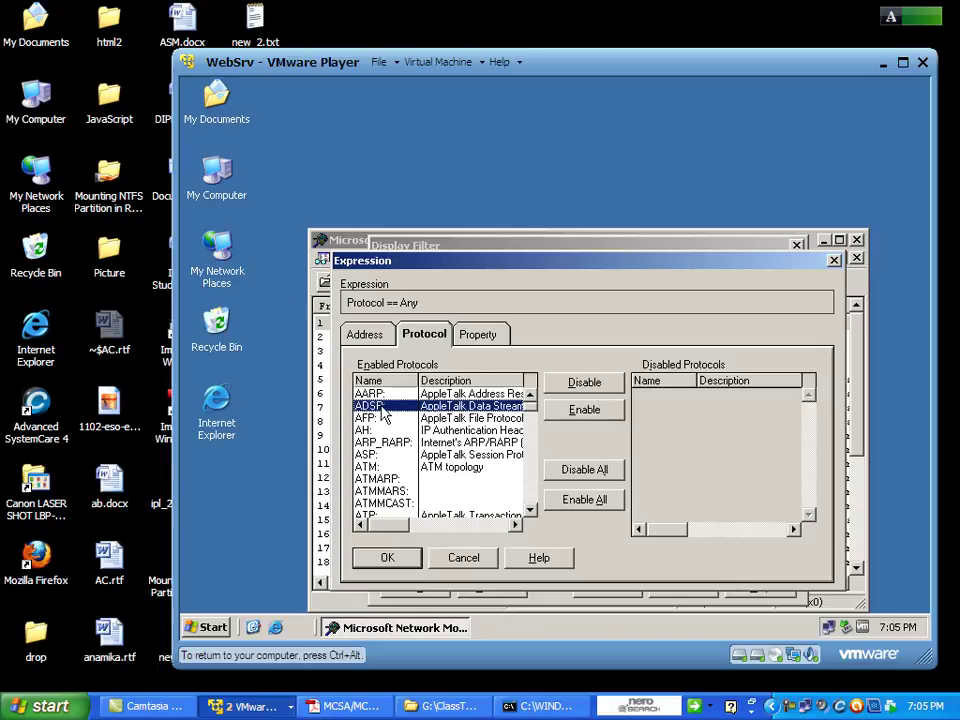
pyautogui.click(612, 385)
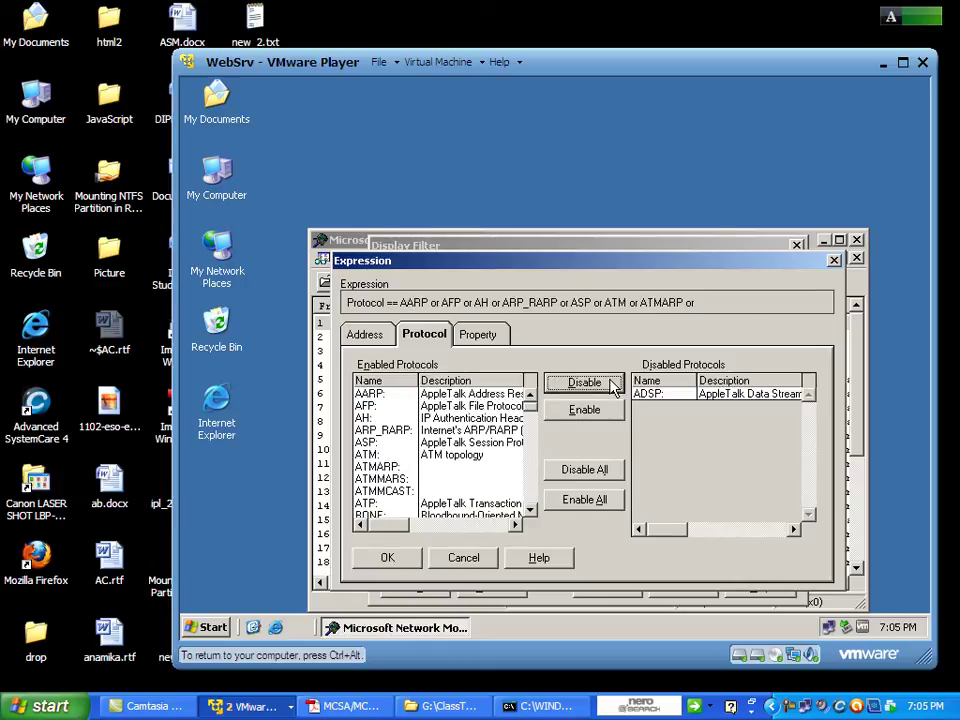
pyautogui.click(586, 471)
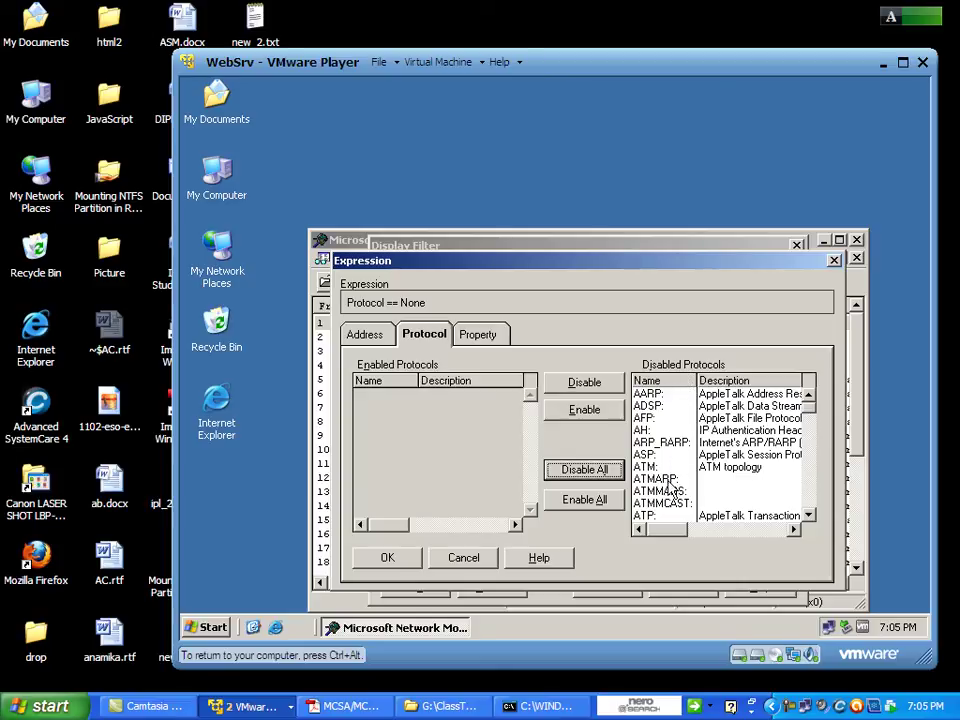
pyautogui.click(808, 516)
pyautogui.click(808, 516)
pyautogui.click(808, 516)
pyautogui.click(808, 516)
pyautogui.click(808, 516)
pyautogui.click(808, 516)
pyautogui.click(808, 516)
pyautogui.click(808, 516)
pyautogui.click(808, 516)
pyautogui.click(808, 516)
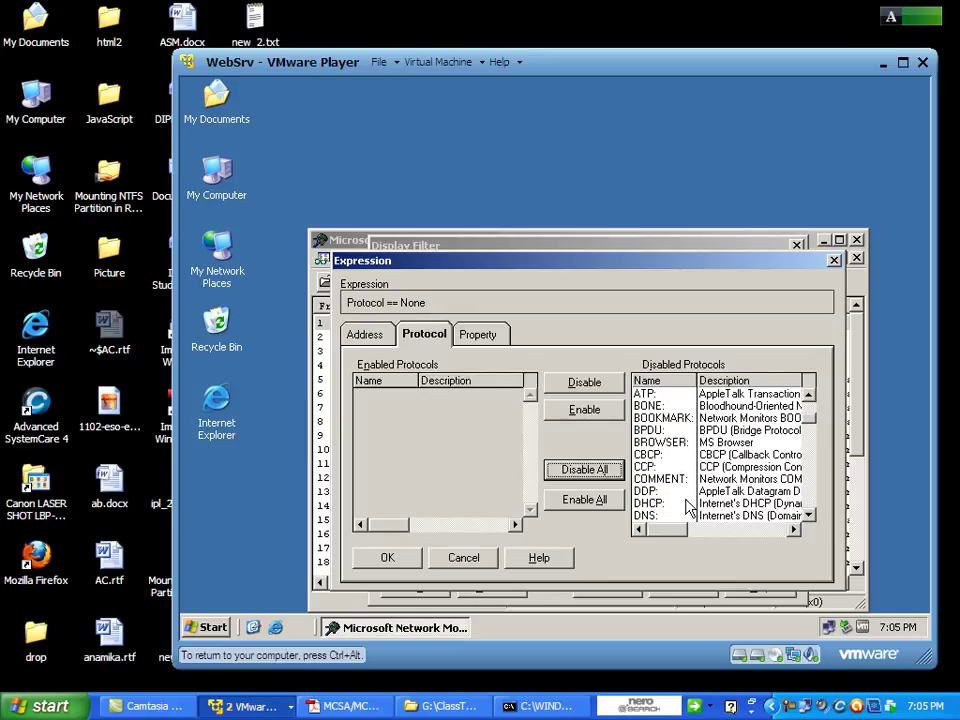
# Enable DHCP as the only protocol so the expression reads Protocol == DHCP.
pyautogui.click(655, 506)
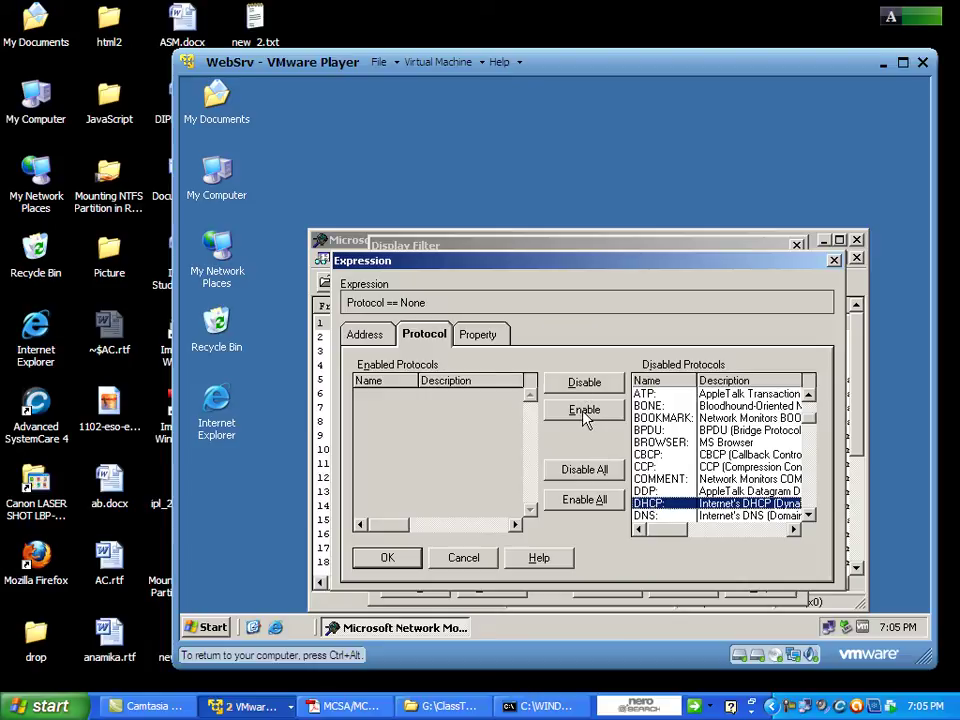
pyautogui.click(584, 411)
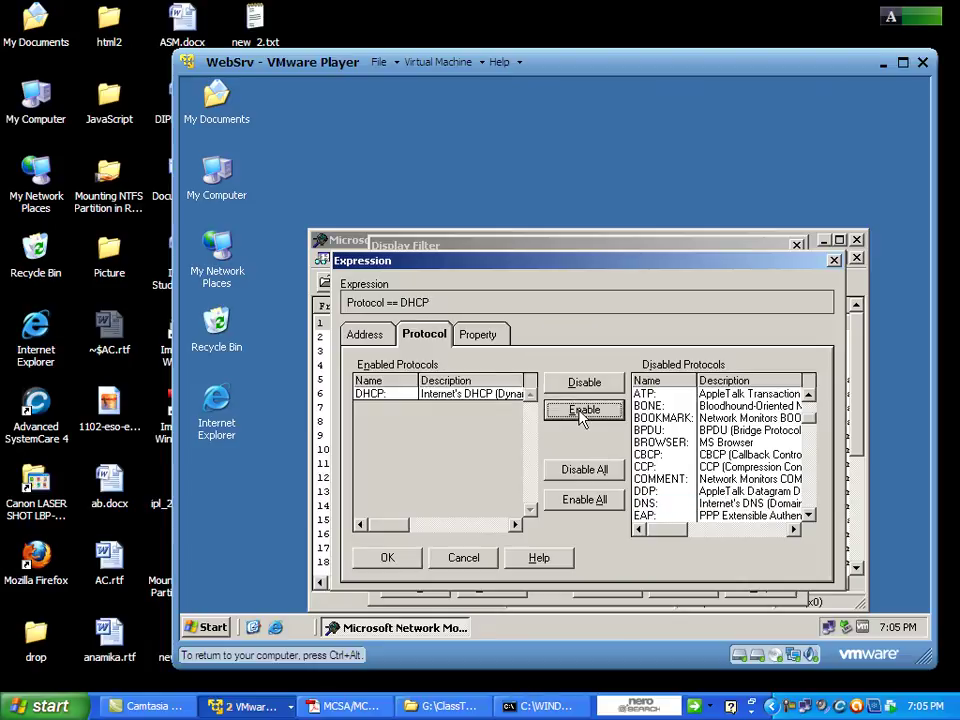
pyautogui.click(384, 396)
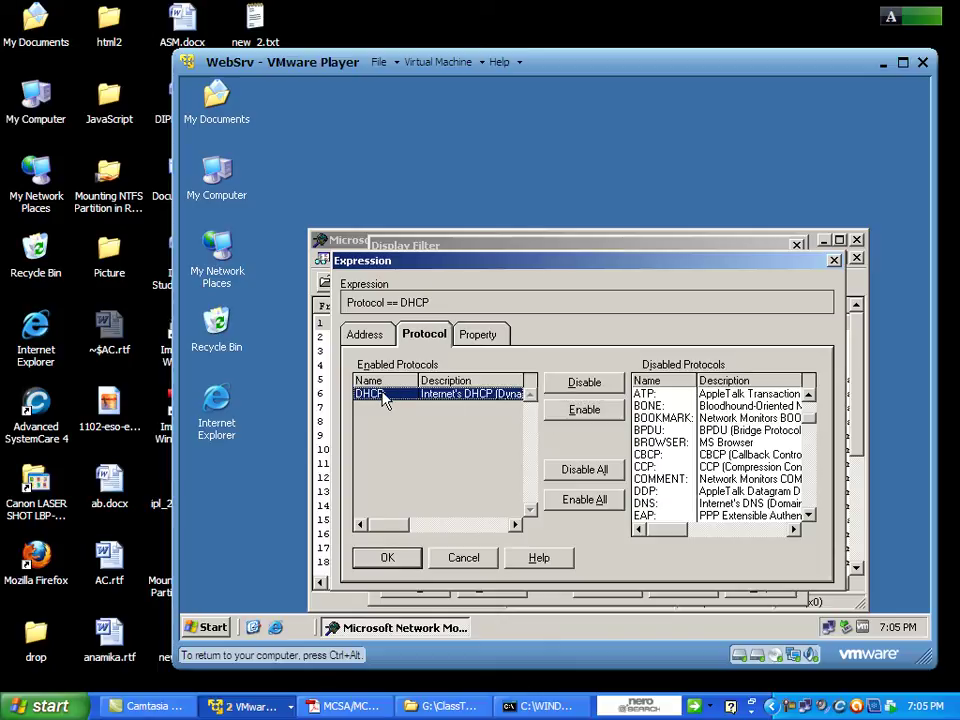
pyautogui.keyDown('ctrl'); pyautogui.click(384, 396); pyautogui.keyUp('ctrl')
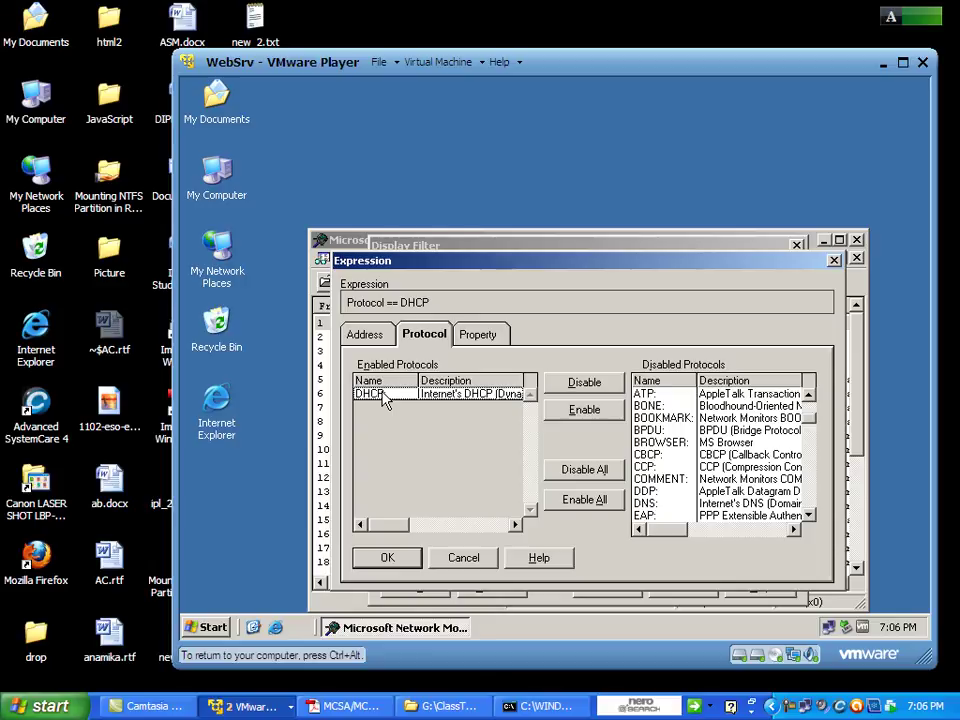
pyautogui.click(384, 396)
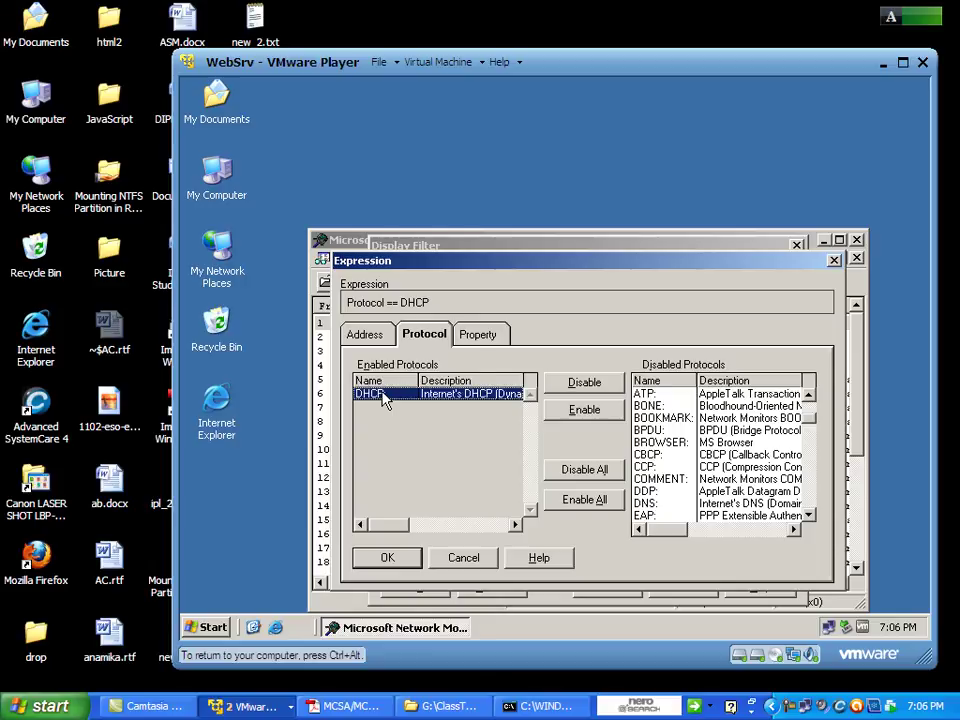
pyautogui.keyDown('ctrl'); pyautogui.click(388, 398); pyautogui.keyUp('ctrl')
pyautogui.doubleClick(378, 399)
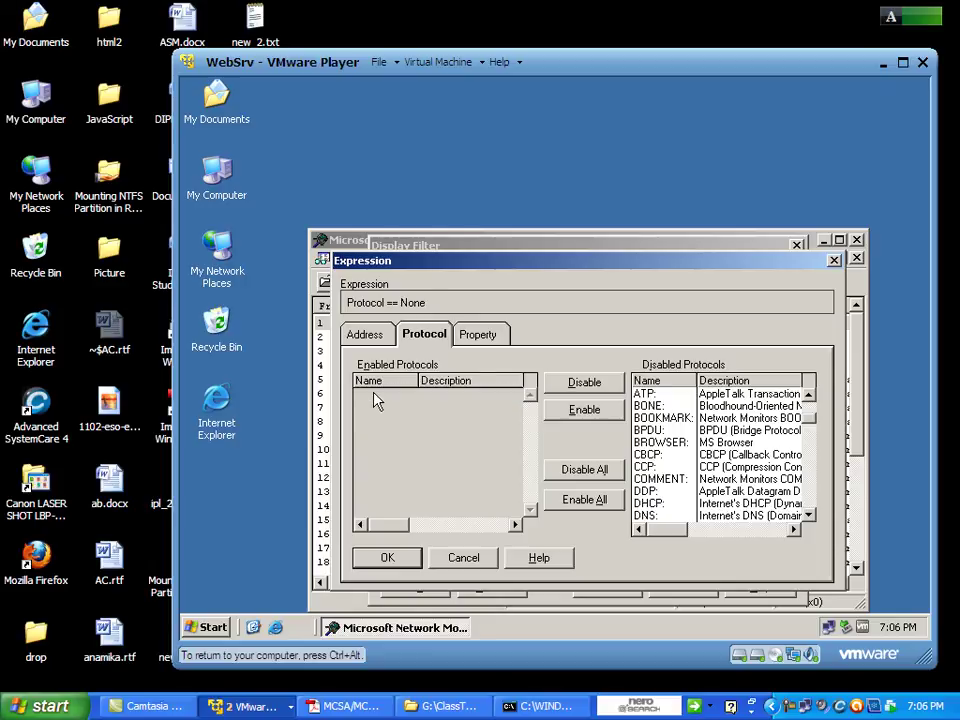
pyautogui.doubleClick(660, 506)
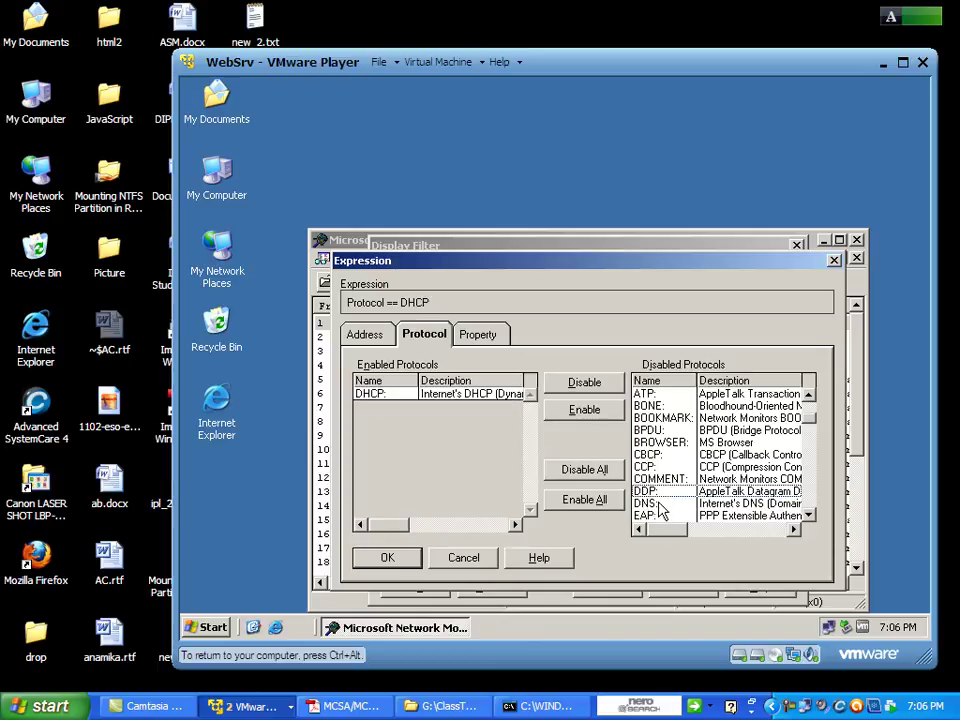
pyautogui.click(405, 396)
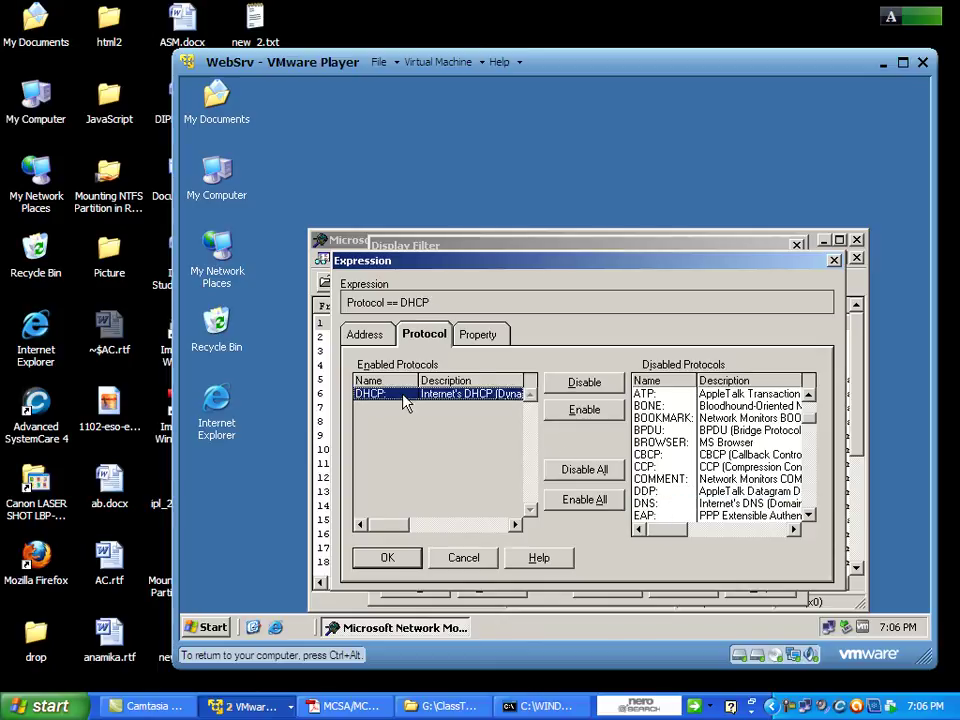
# Confirm the Protocol == DHCP expression and apply it, leaving four DHCP frames listed.
pyautogui.click(403, 562)
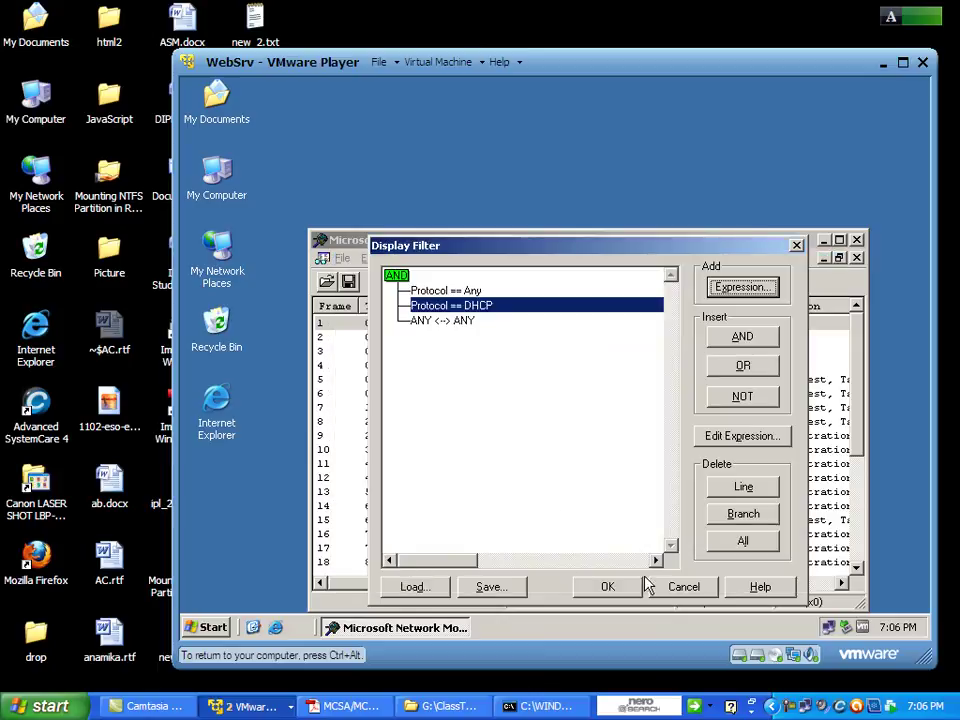
pyautogui.click(480, 307)
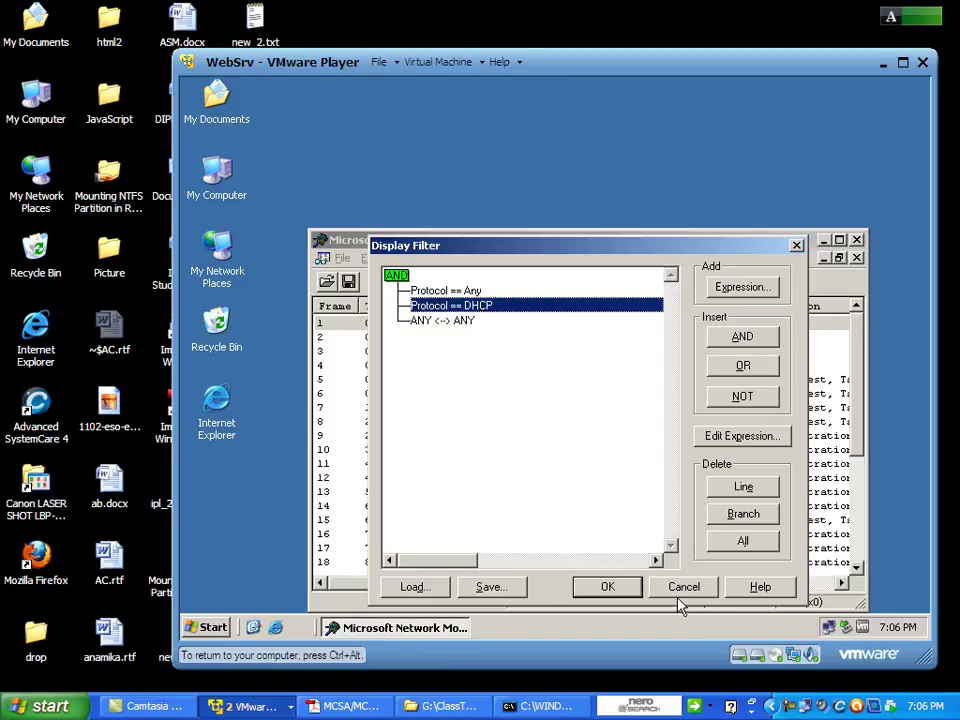
pyautogui.click(607, 587)
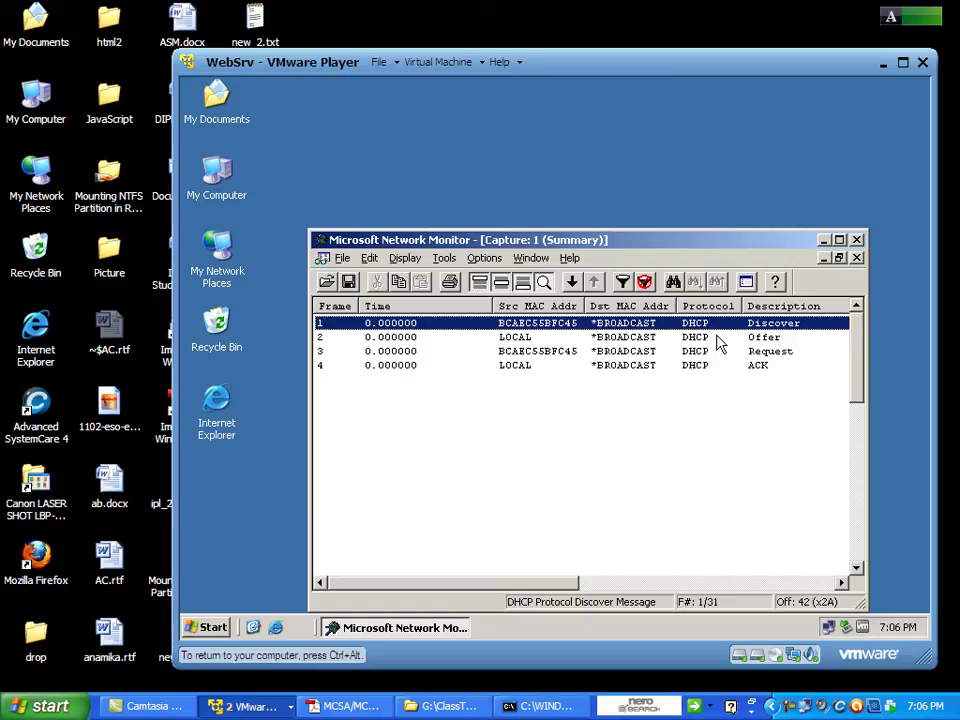
pyautogui.click(766, 340)
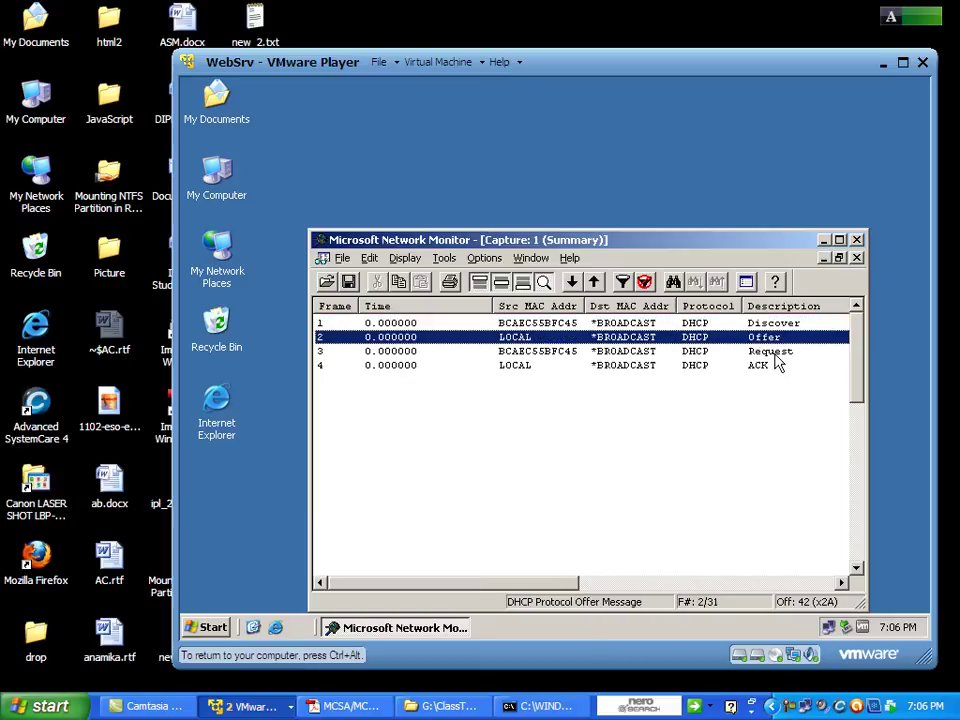
pyautogui.click(779, 351)
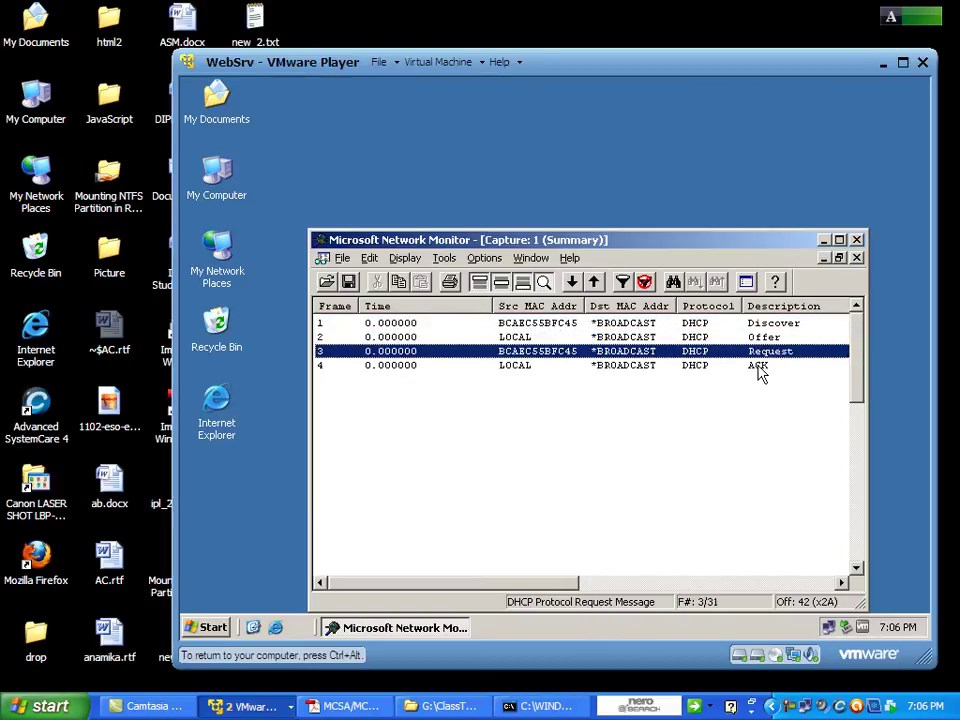
pyautogui.click(758, 368)
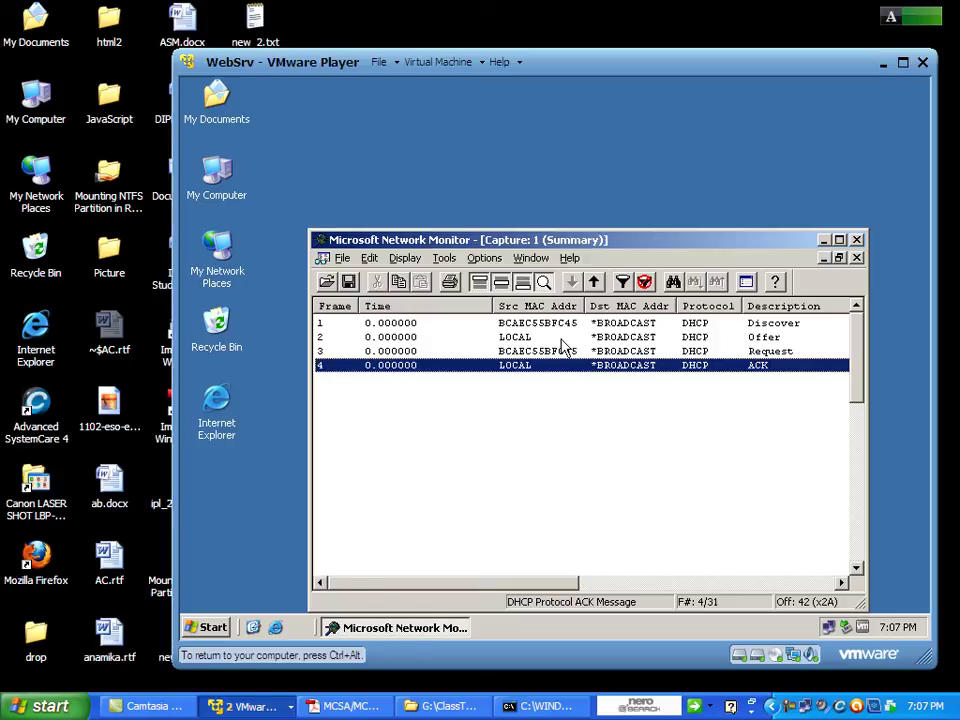
pyautogui.rightClick(512, 325)
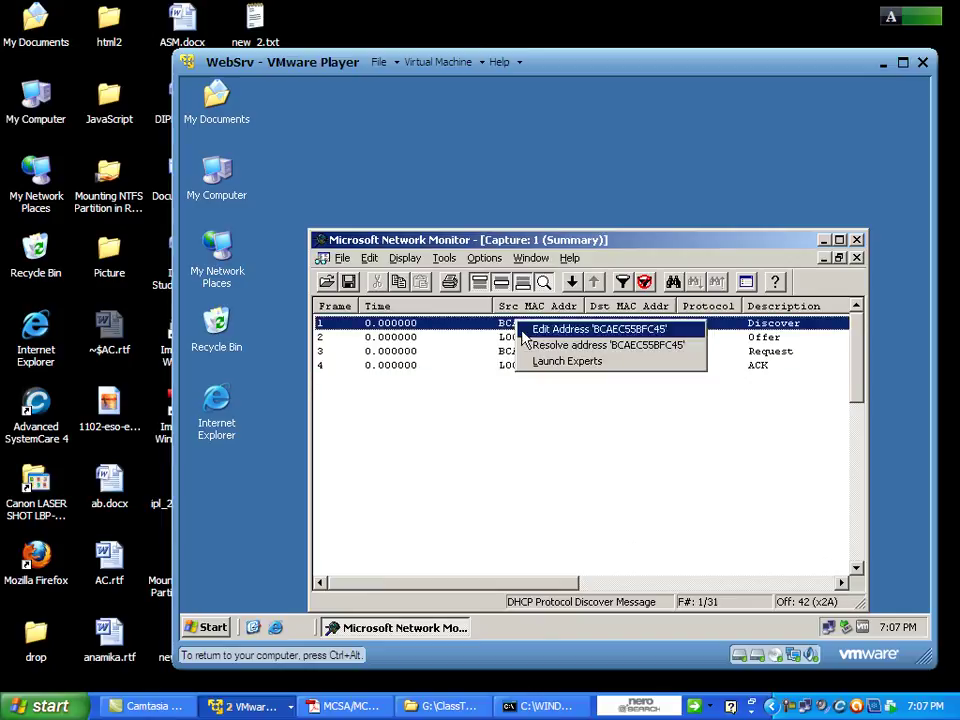
pyautogui.click(499, 322)
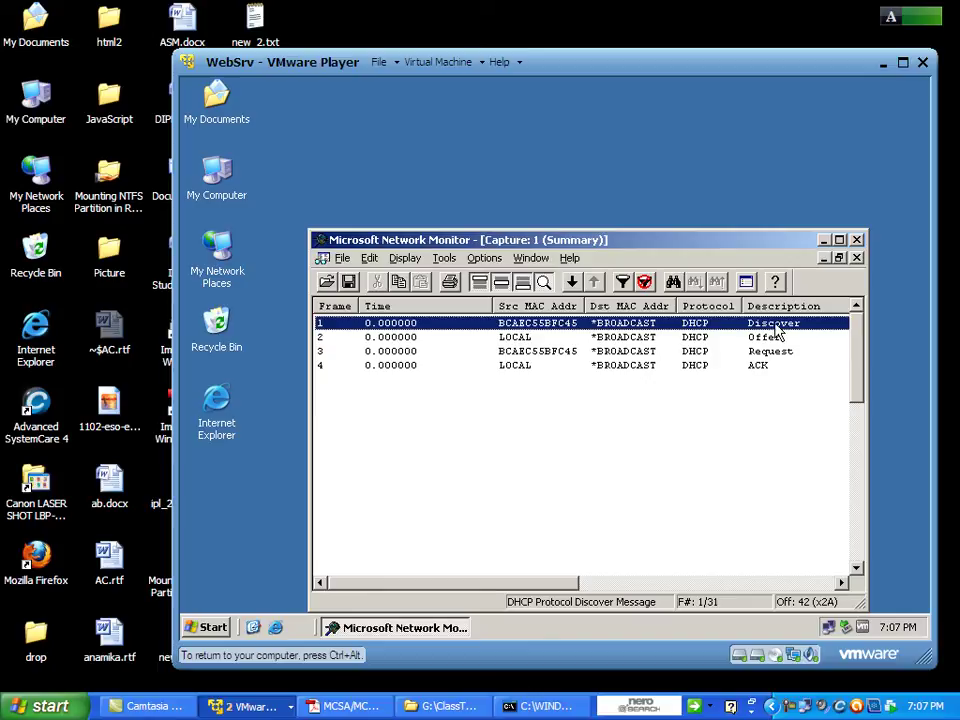
pyautogui.rightClick(296, 421)
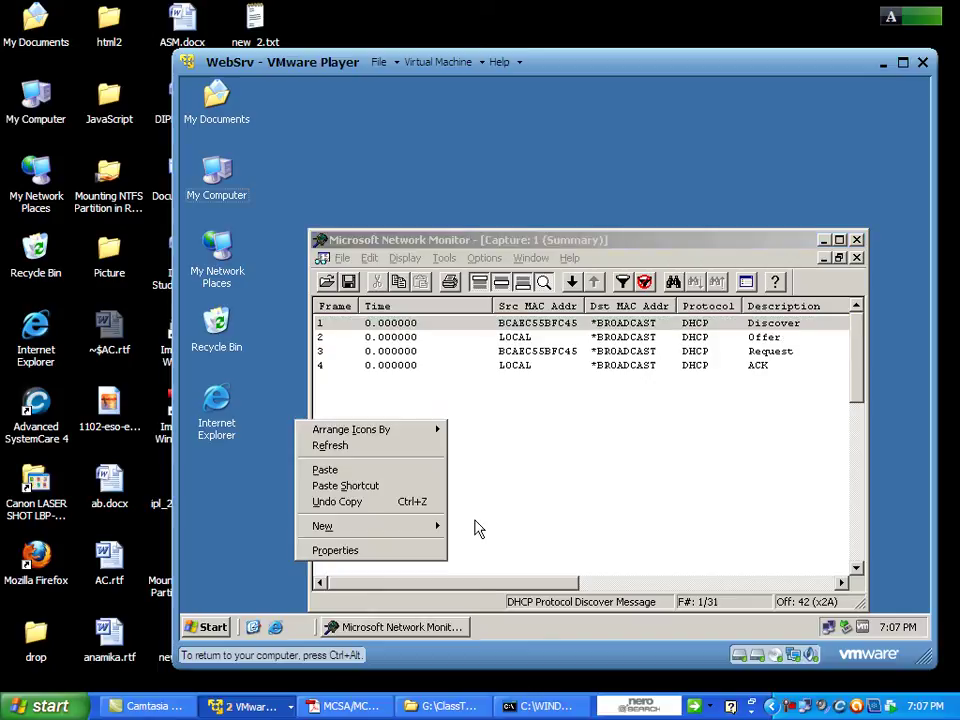
pyautogui.click(522, 340)
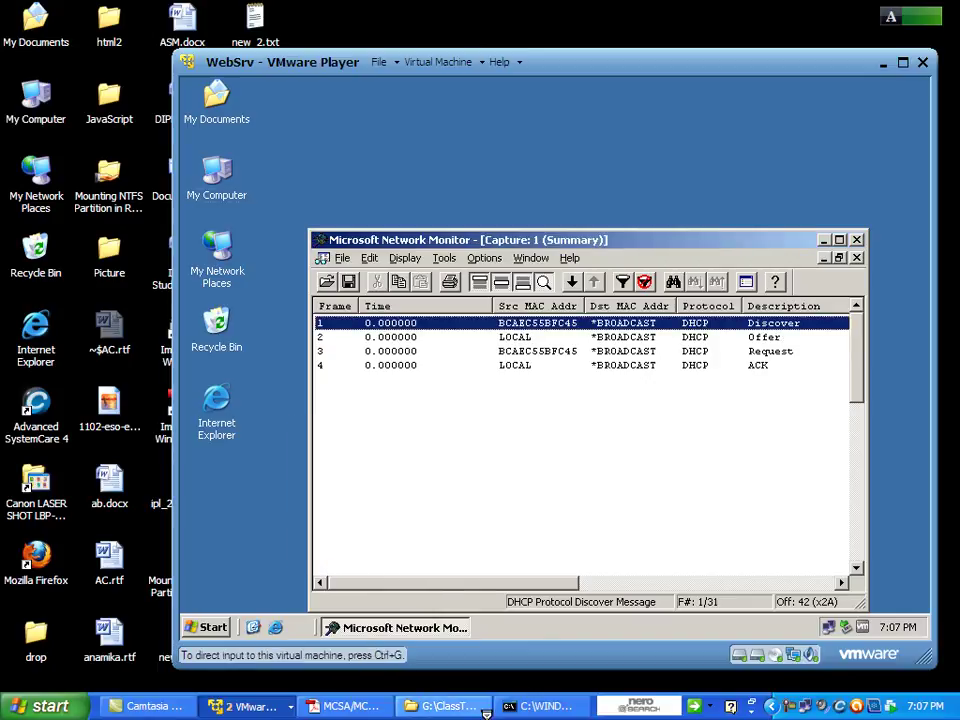
# Run ipconfig /all on the host to show DHCP server 192.168.10.101, then return to the VM.
pyautogui.click(540, 706)
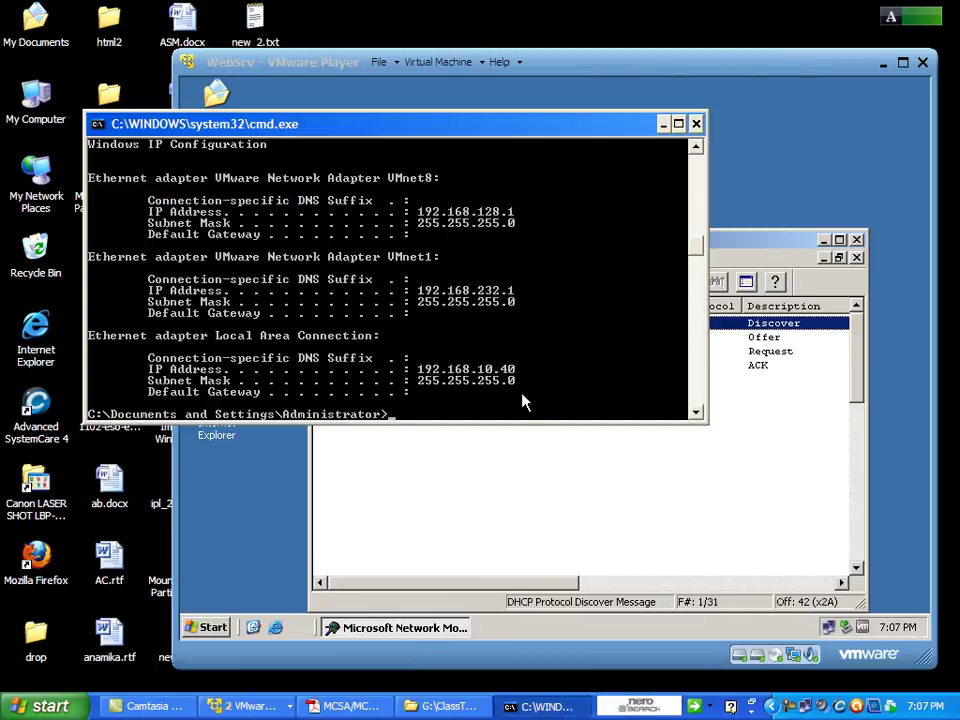
pyautogui.write('ipconfig/renew')
pyautogui.press('BackSpace')
pyautogui.press('BackSpace')
pyautogui.press('BackSpace')
pyautogui.press('BackSpace')
pyautogui.press('BackSpace')
pyautogui.write('all')
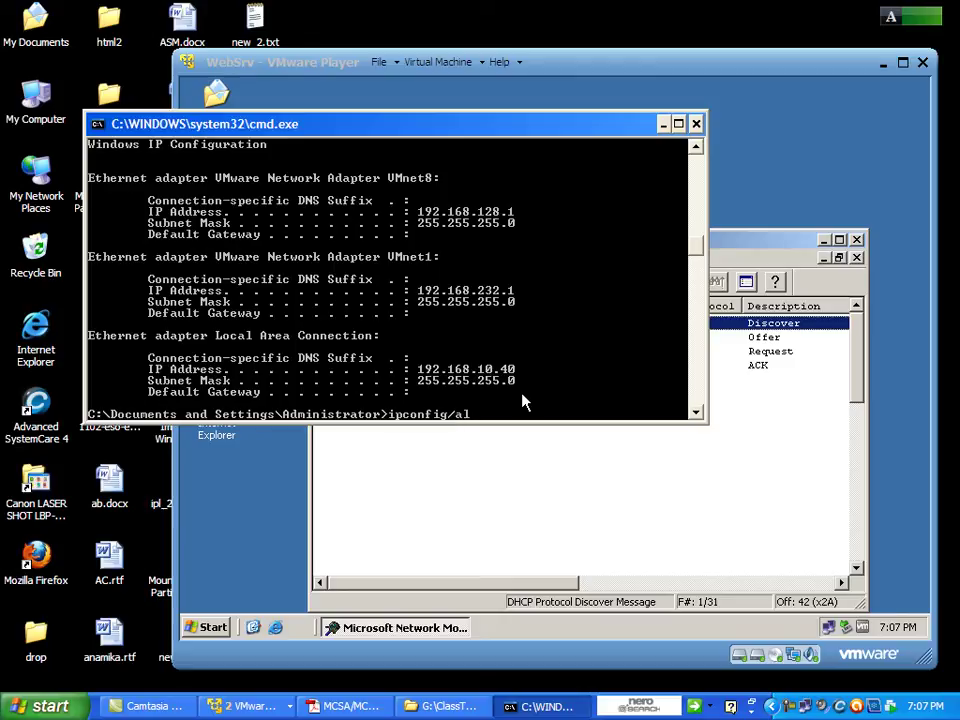
pyautogui.press('Return')
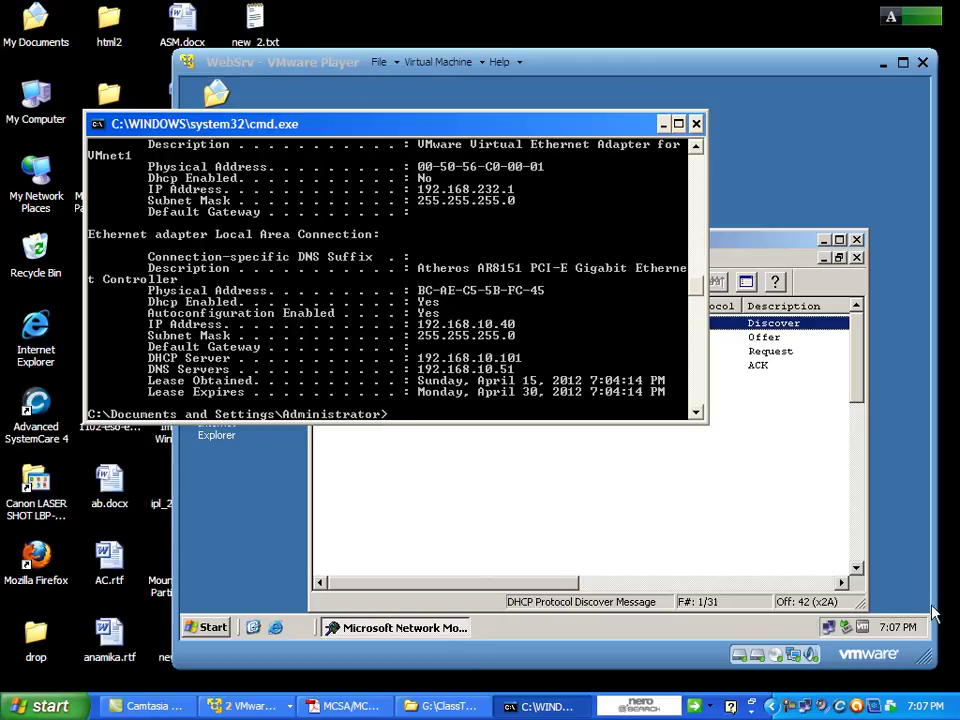
pyautogui.click(756, 499)
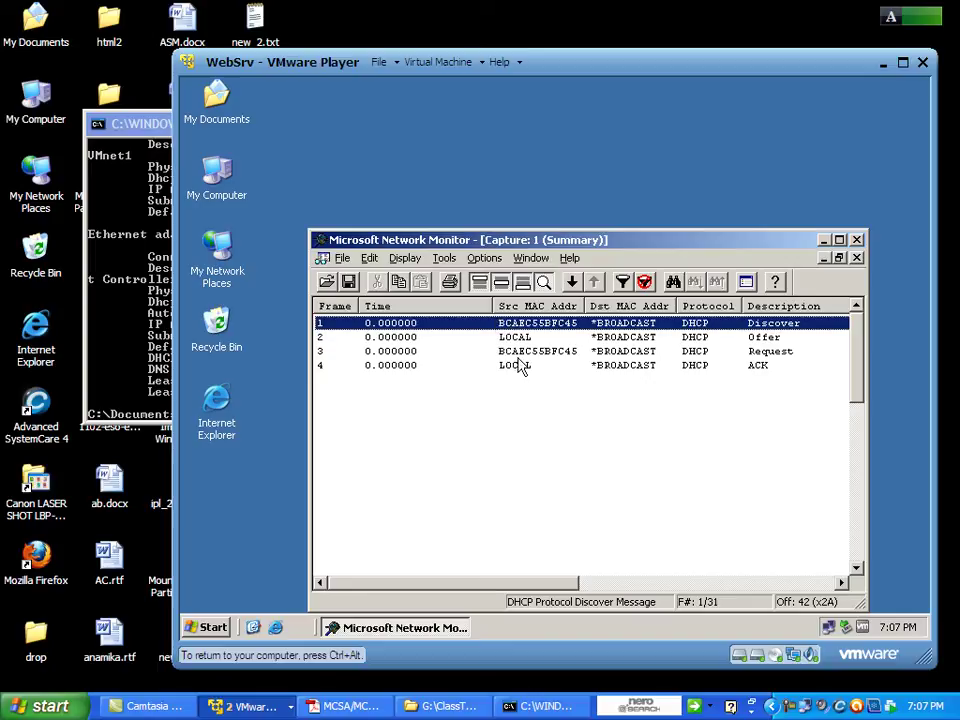
# Review the DHCP Request and ACK frames, then close Network Monitor without saving and release the VM.
pyautogui.click(528, 352)
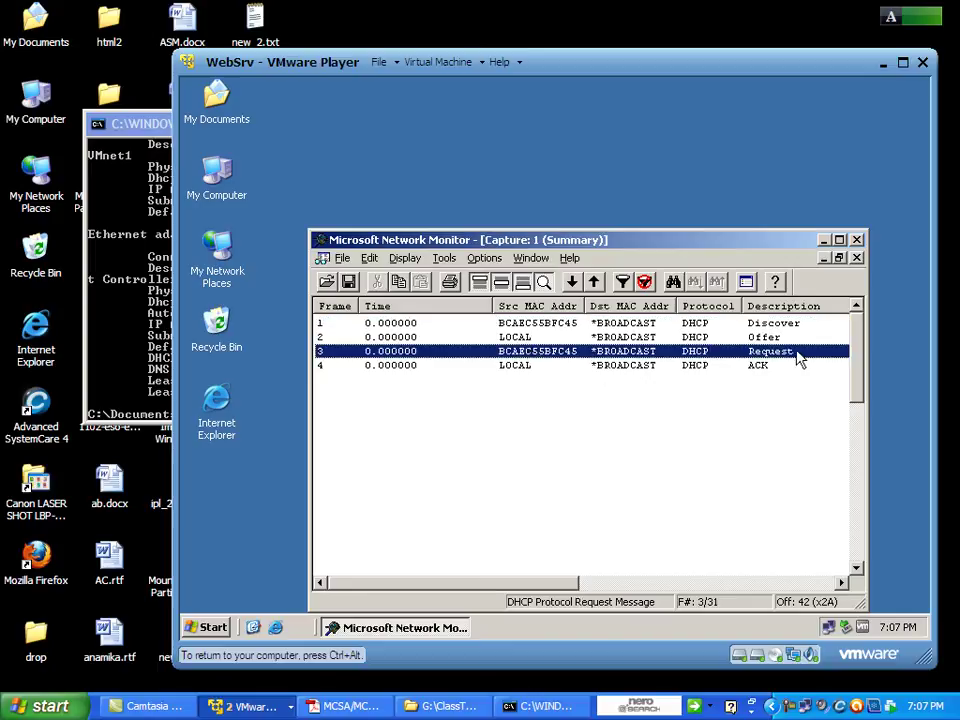
pyautogui.click(536, 369)
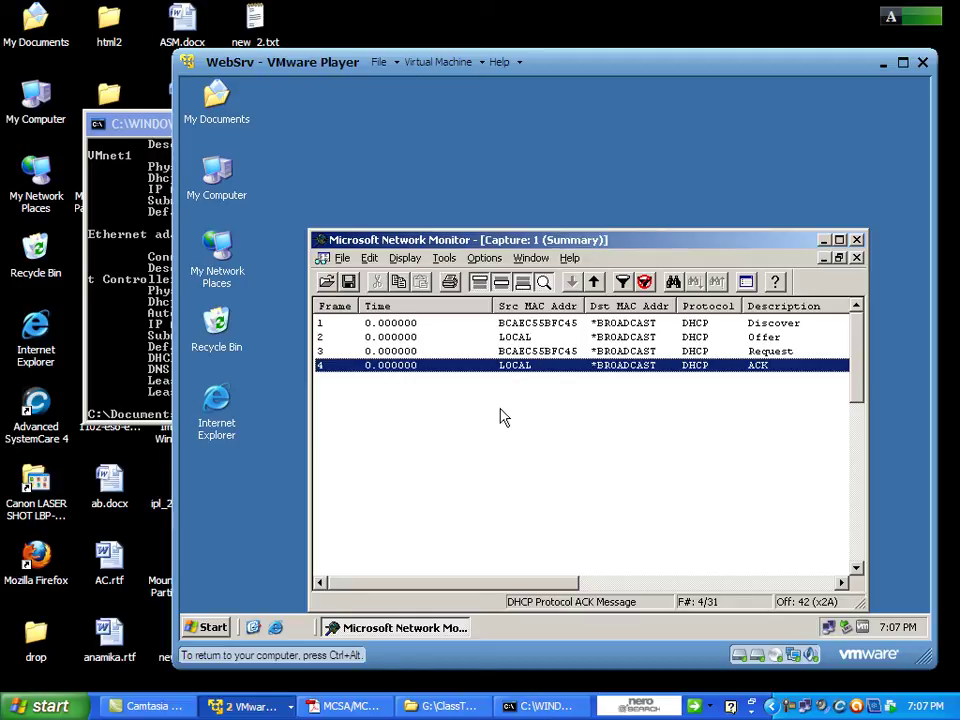
pyautogui.click(856, 257)
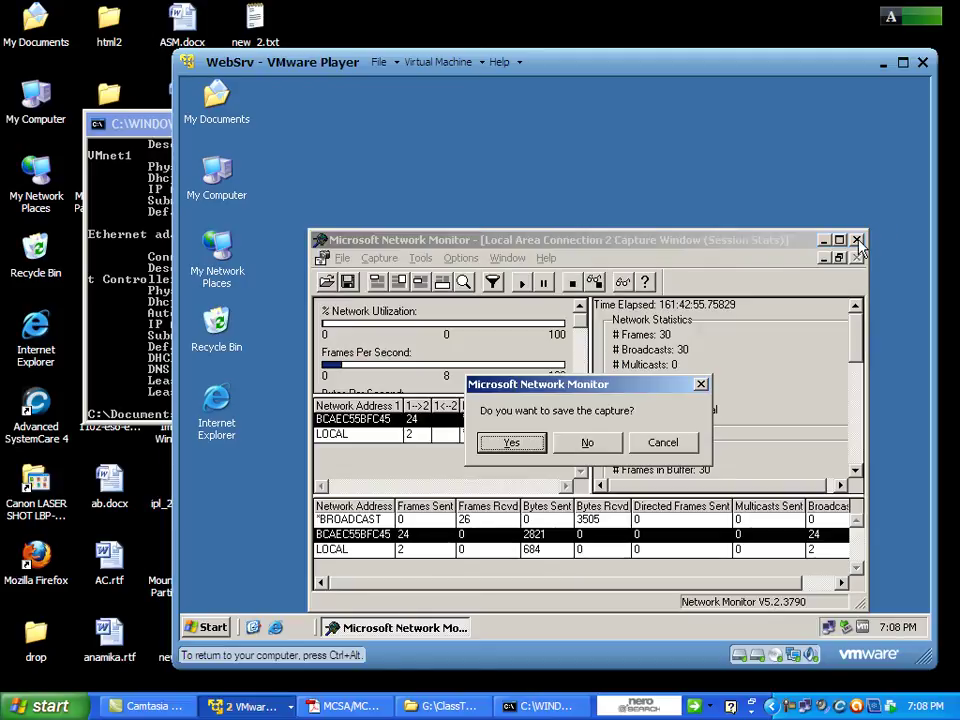
pyautogui.click(586, 443)
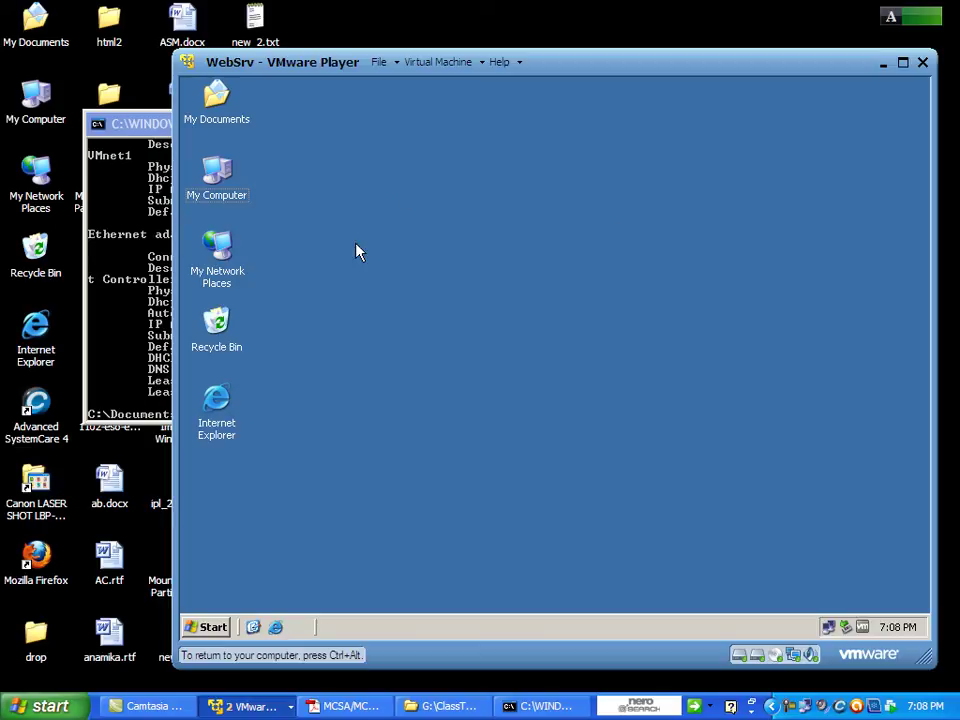
pyautogui.hotkey('ctrl', 'alt')
pyautogui.click(300, 20)
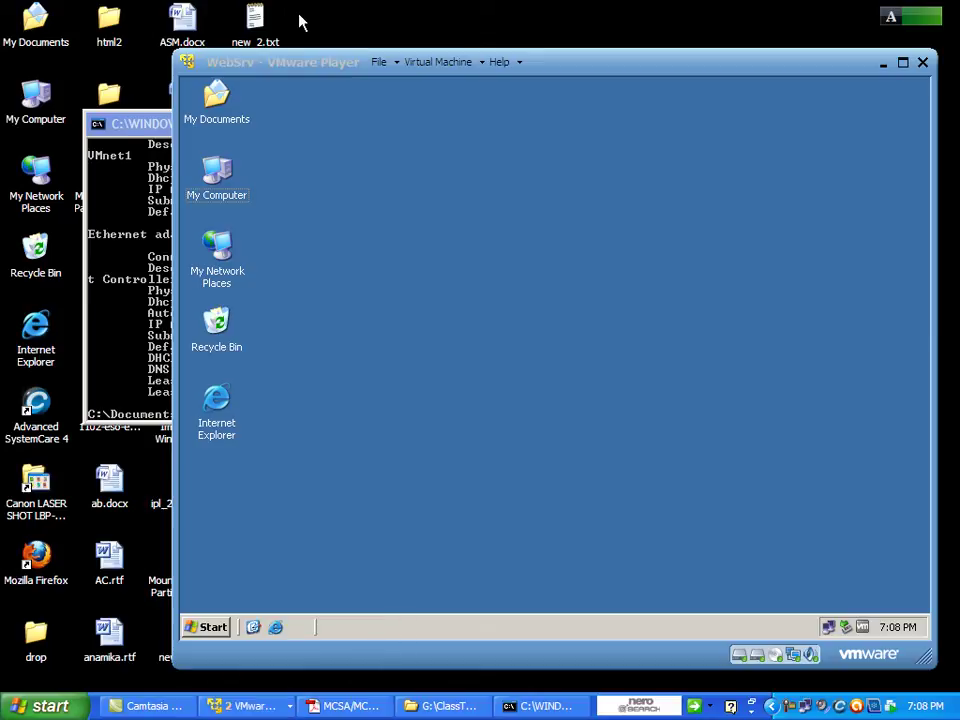